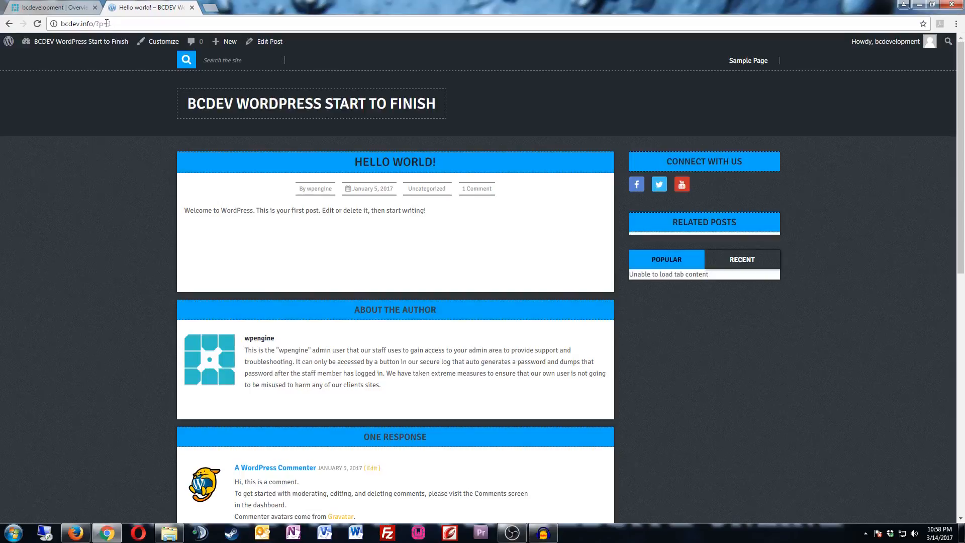
Change the site's permalink structure to Post name in the WordPress settings and save the changes
{"action": "left_click", "coordinate": [732, 59]}
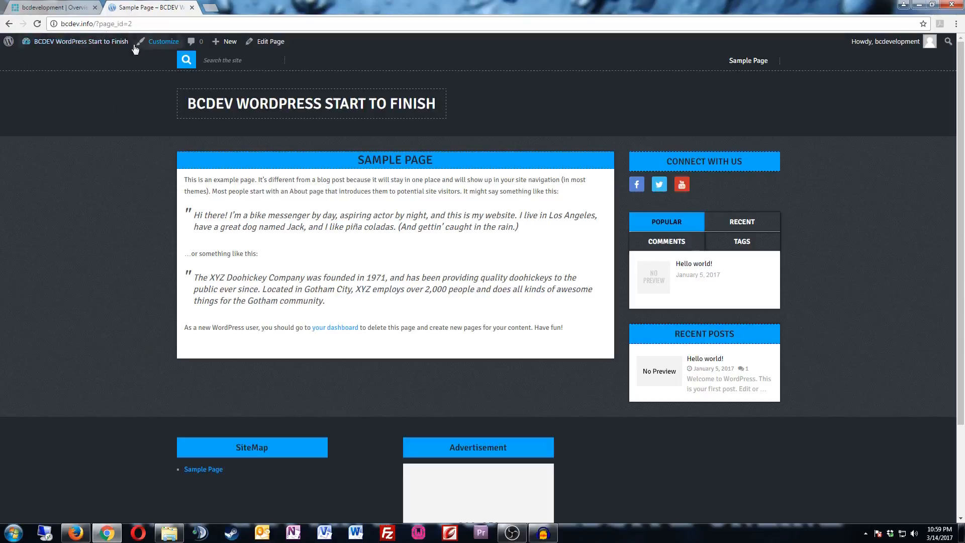
{"action": "mouse_move", "coordinate": [81, 43]}
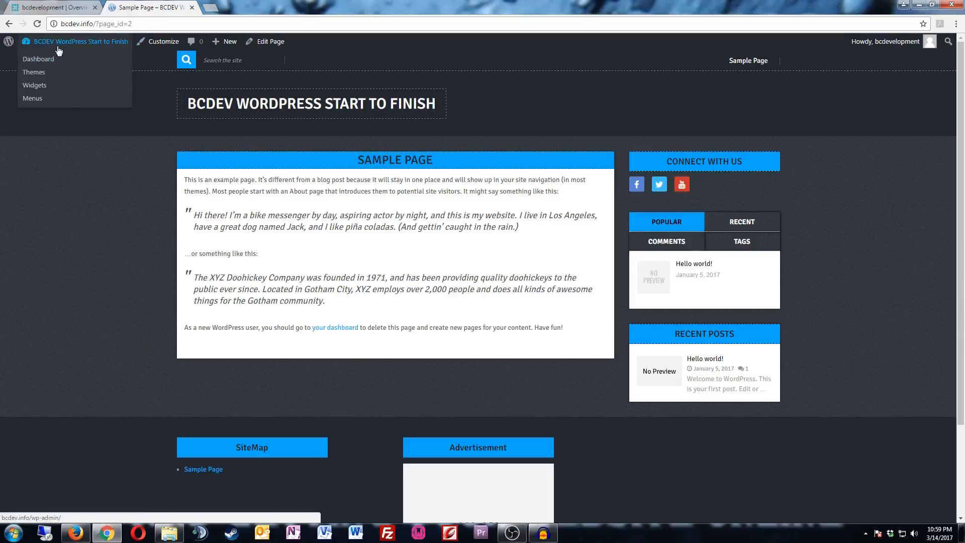
{"action": "left_click", "coordinate": [40, 58]}
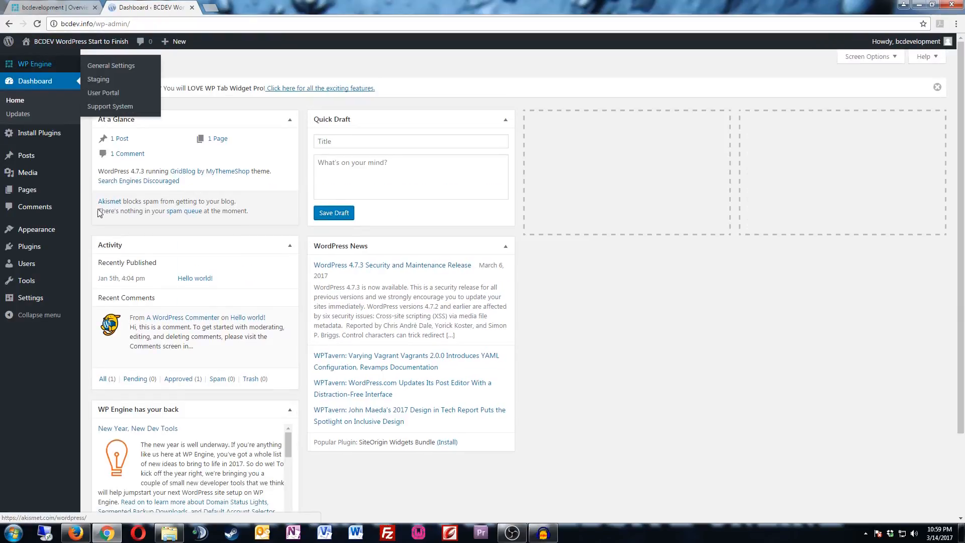
{"action": "left_click", "coordinate": [42, 299]}
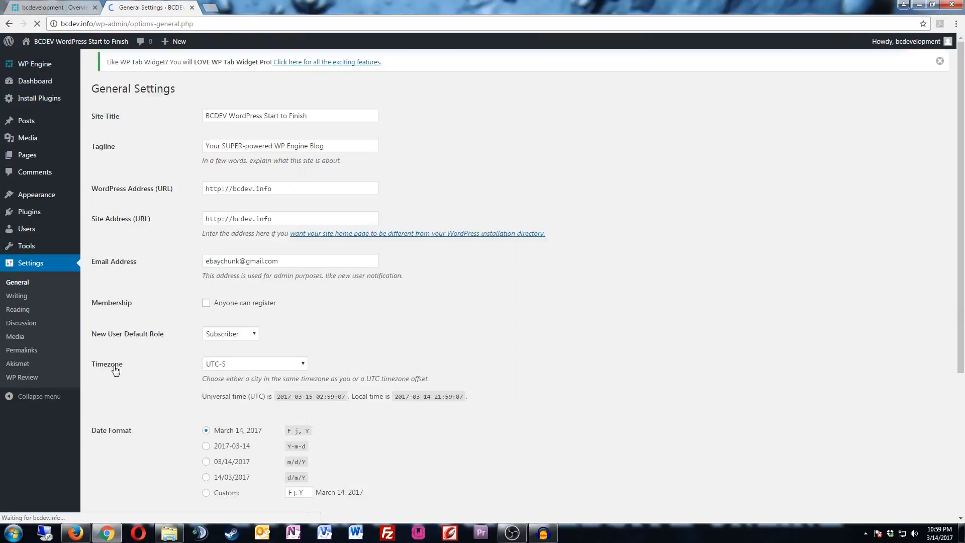
{"action": "left_click", "coordinate": [29, 349]}
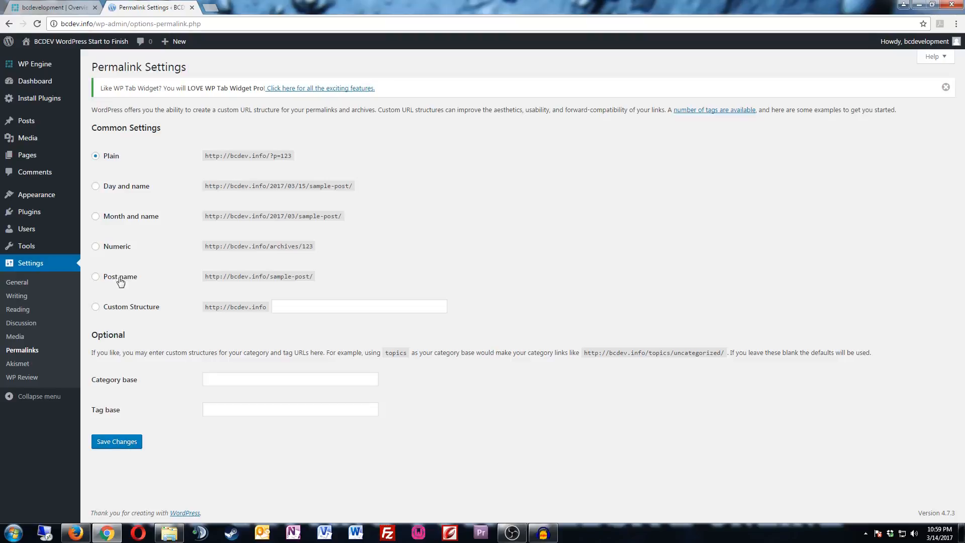
{"action": "left_click", "coordinate": [96, 277]}
{"action": "left_click", "coordinate": [121, 442]}
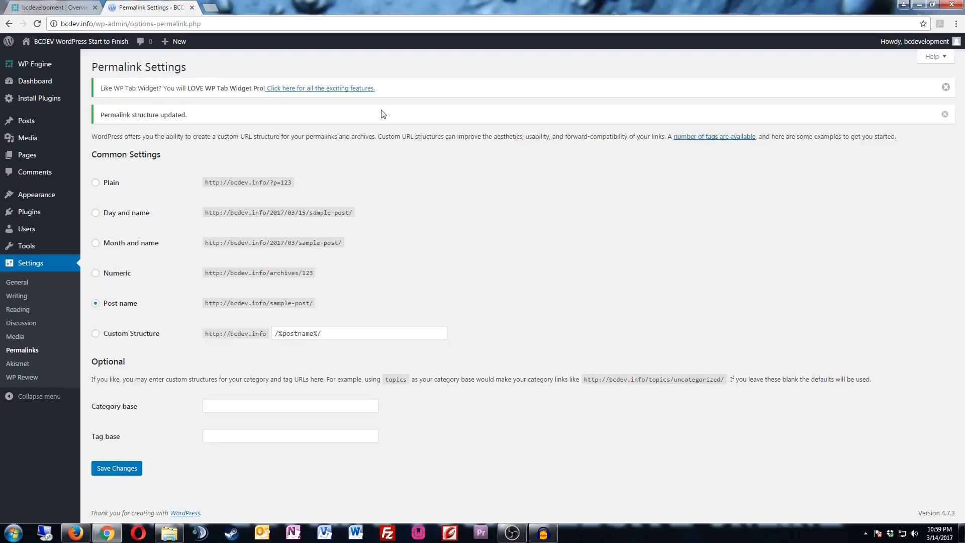
Visit the live site and check the URLs of the Hello world! post and Sample Page, returning to the home page
{"action": "left_click", "coordinate": [93, 41]}
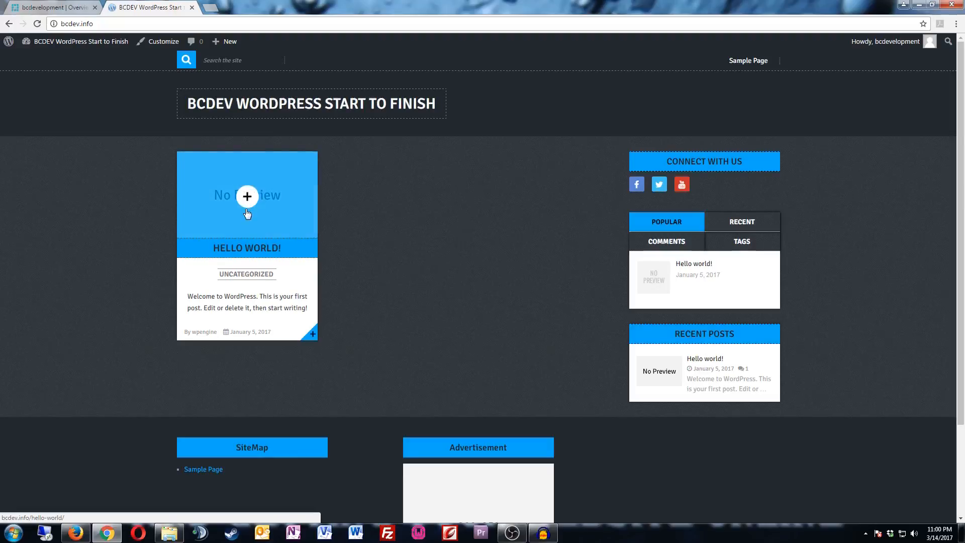
{"action": "left_click", "coordinate": [245, 209]}
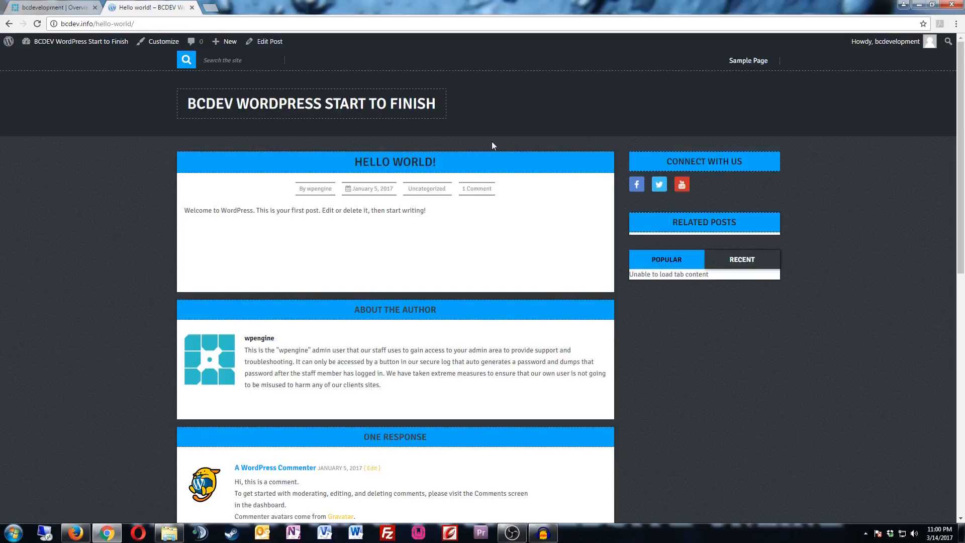
{"action": "left_click", "coordinate": [749, 61]}
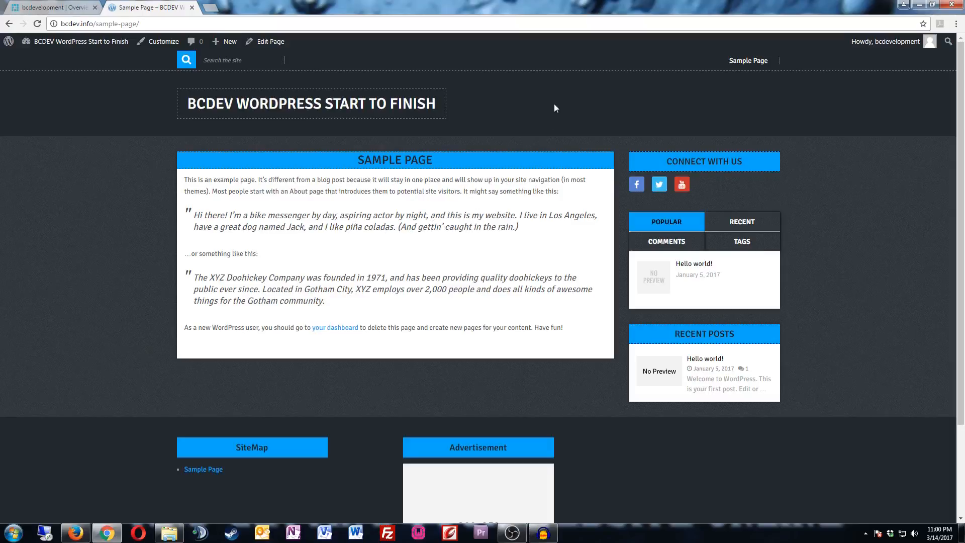
{"action": "left_click", "coordinate": [235, 121]}
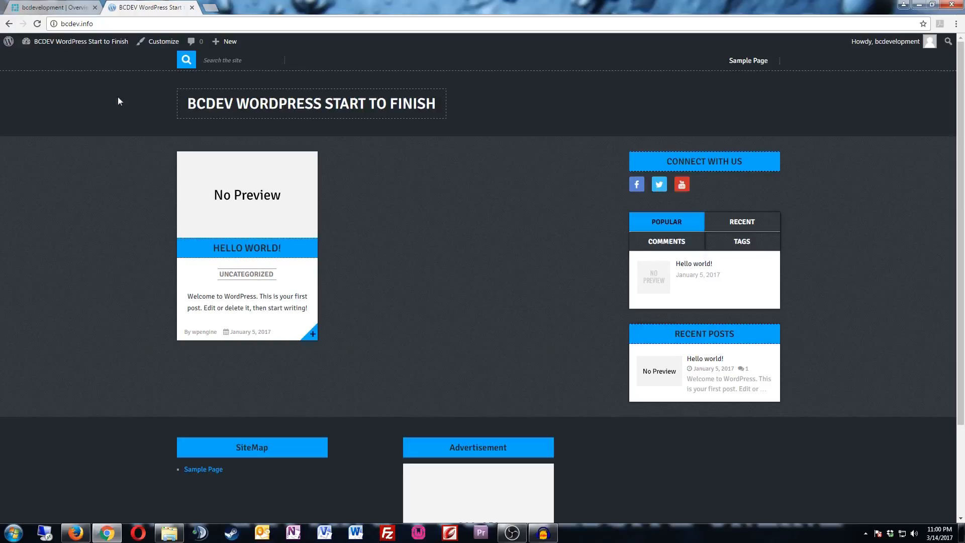
Move the "Hello world!" post to the trash and view the site's home page
{"action": "mouse_move", "coordinate": [60, 43]}
{"action": "left_click", "coordinate": [39, 60]}
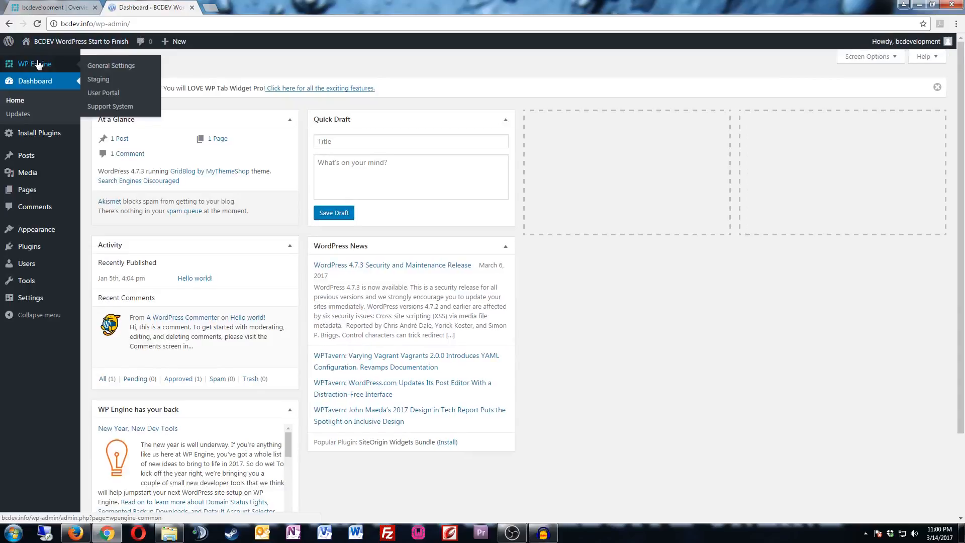
{"action": "left_click", "coordinate": [30, 161]}
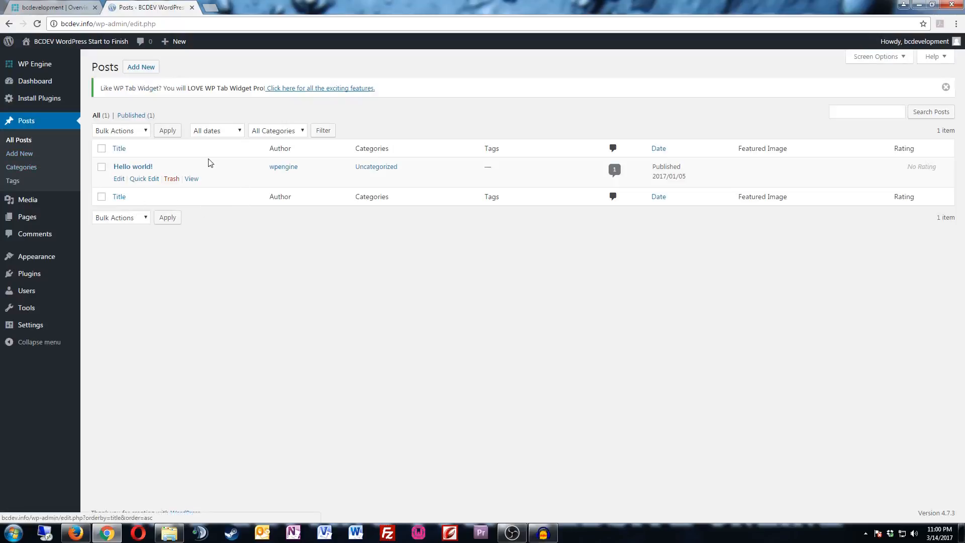
{"action": "left_click", "coordinate": [171, 181]}
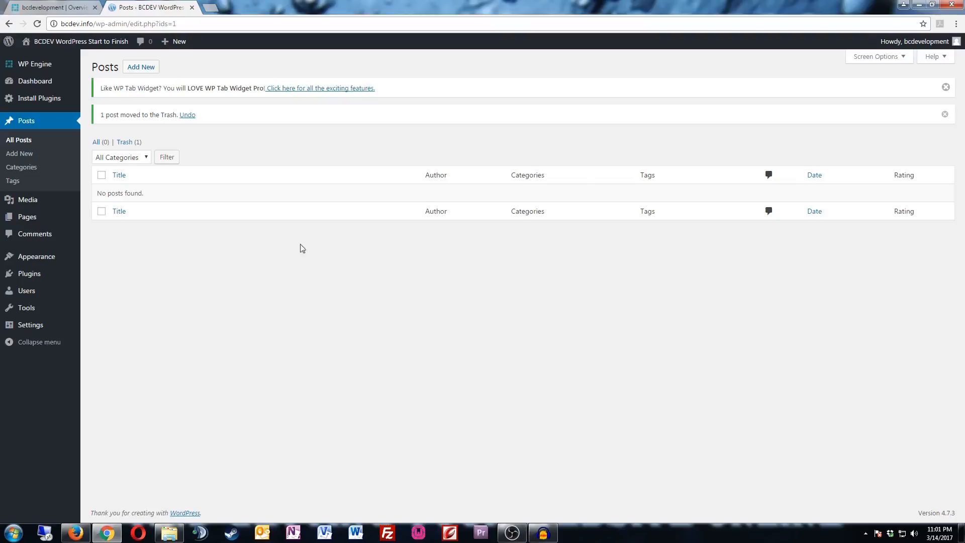
{"action": "mouse_move", "coordinate": [72, 44]}
{"action": "left_click", "coordinate": [47, 56]}
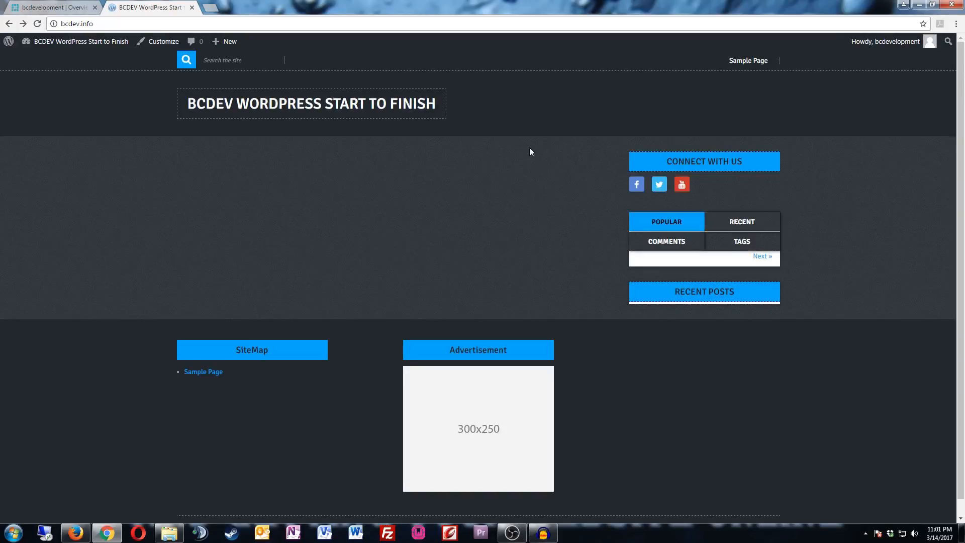
Add a post category named "Tutorial" with slug "tutorial" and description "Web development tutorial"
{"action": "mouse_move", "coordinate": [78, 41]}
{"action": "left_click", "coordinate": [53, 58]}
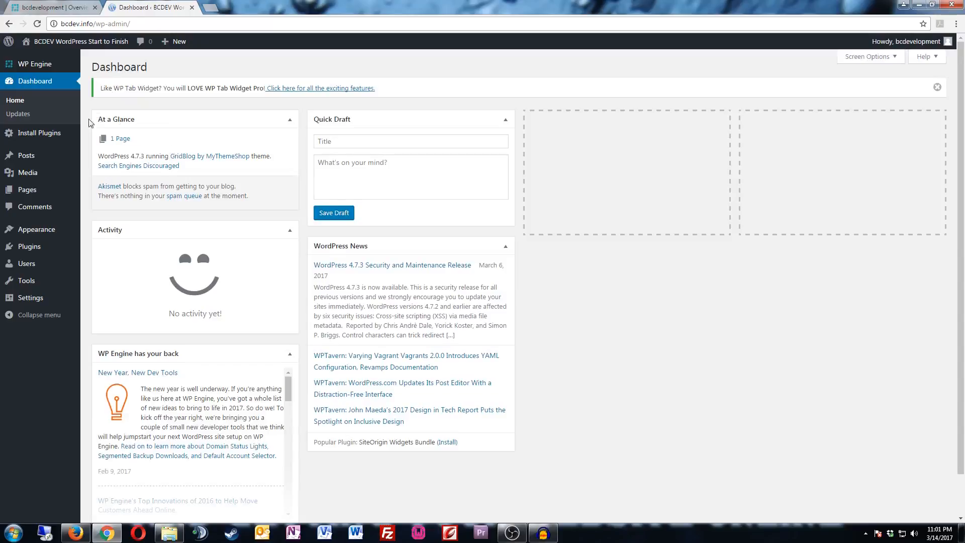
{"action": "mouse_move", "coordinate": [36, 161]}
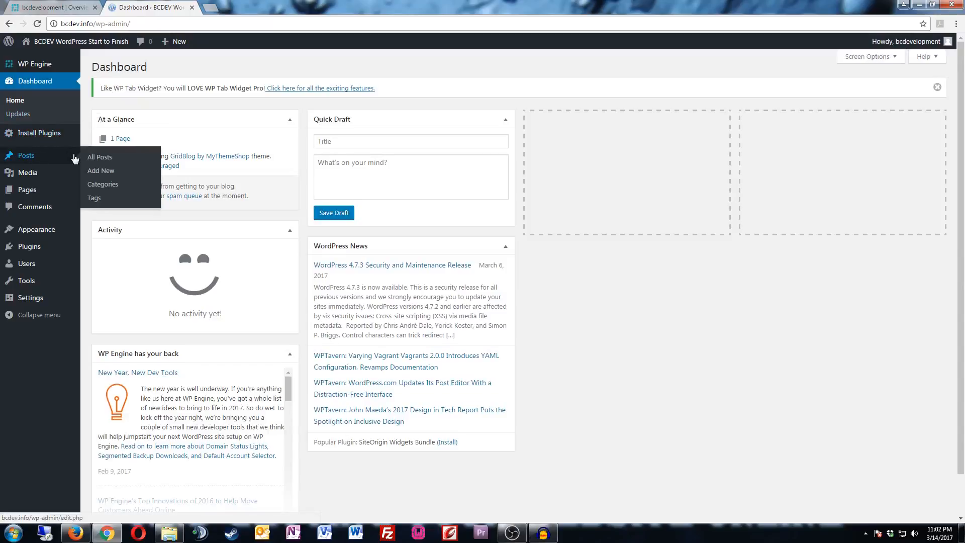
{"action": "left_click", "coordinate": [113, 186]}
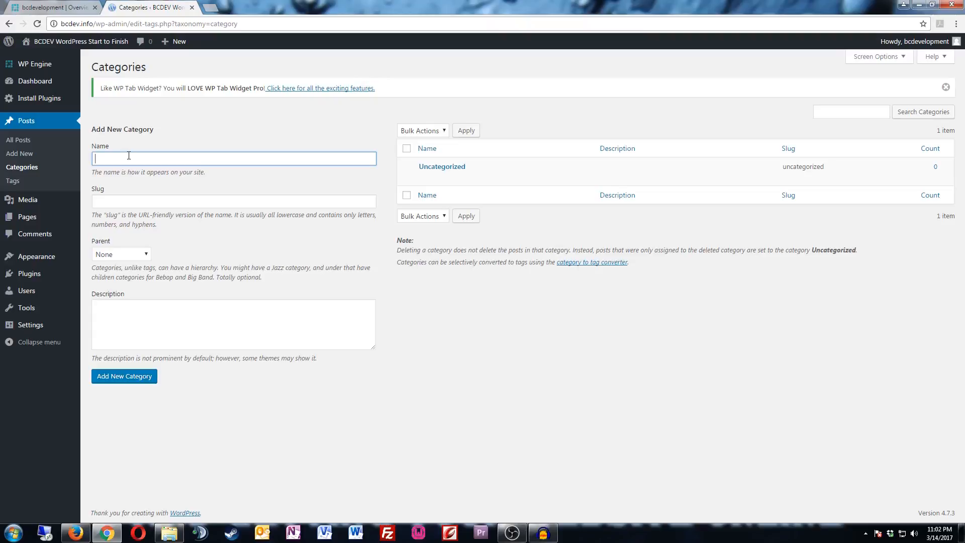
{"action": "type", "text": "Tutorial"}
{"action": "left_click", "coordinate": [118, 198]}
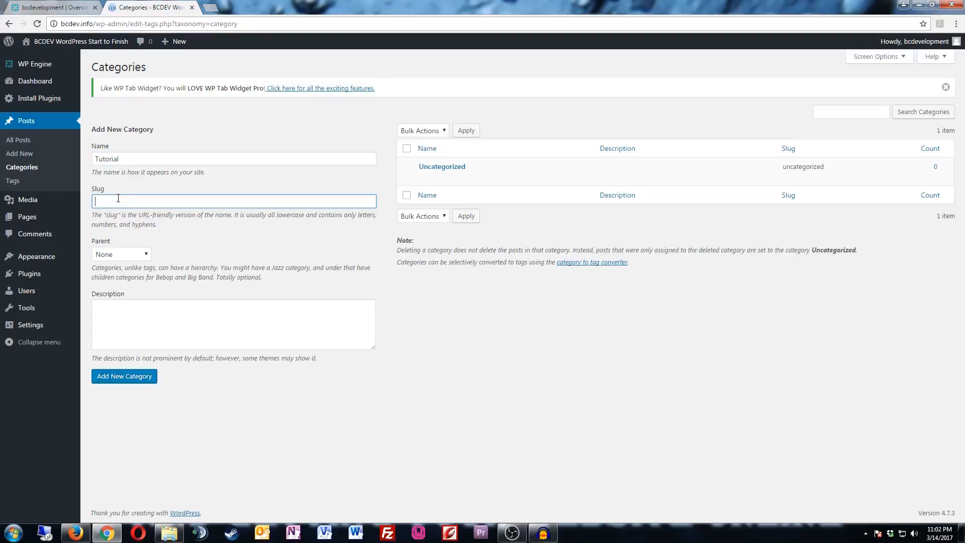
{"action": "type", "text": "tutorial"}
{"action": "left_click", "coordinate": [118, 315]}
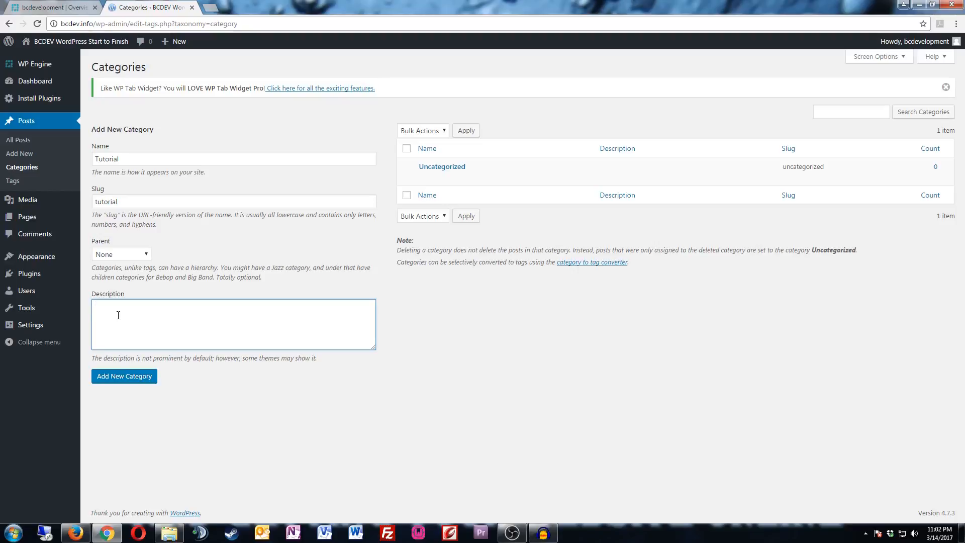
{"action": "type", "text": "We"}
{"action": "type", "text": "b development tutorial"}
{"action": "left_click", "coordinate": [125, 382]}
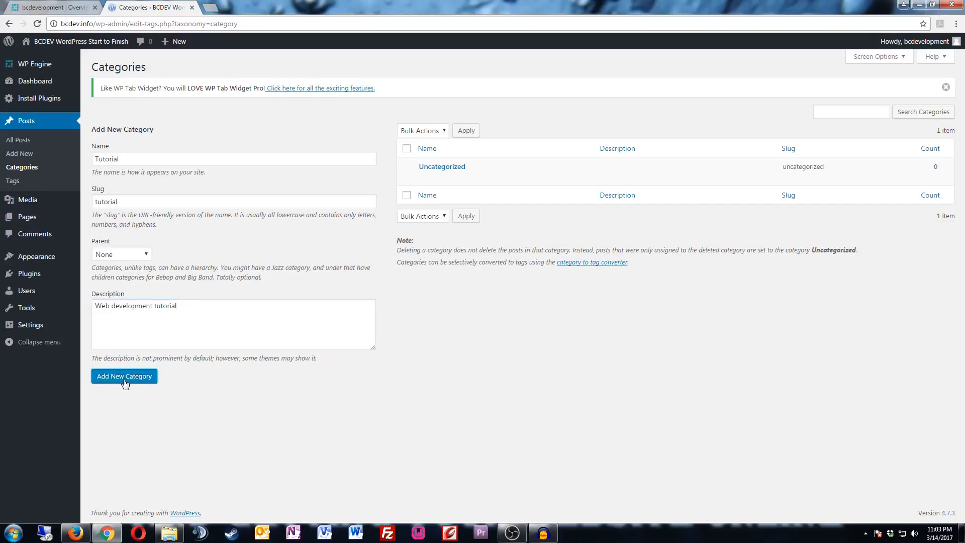
Add a post category named "Video" with slug "video" and description "Includes video of the tutorial"
{"action": "left_click", "coordinate": [136, 159]}
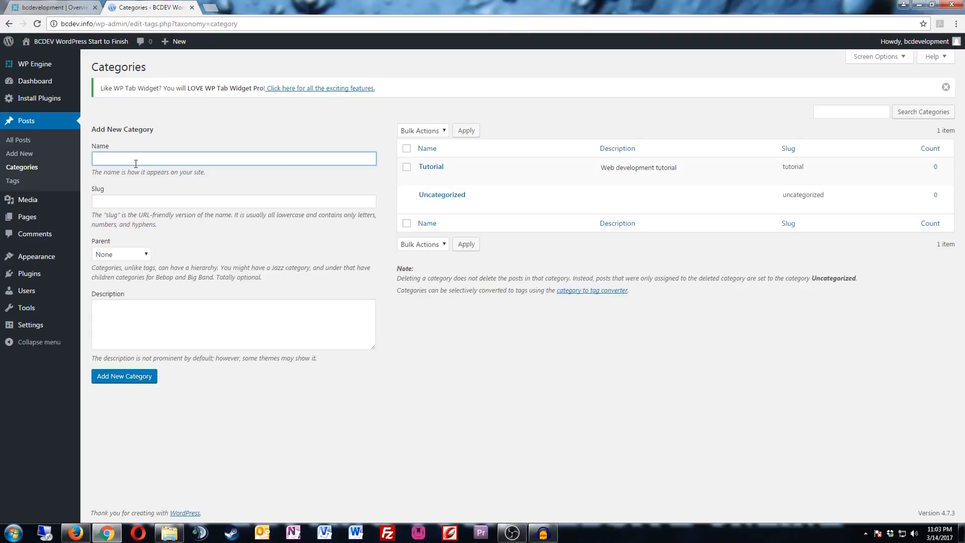
{"action": "type", "text": "Video"}
{"action": "key", "text": "Tab"}
{"action": "type", "text": "video"}
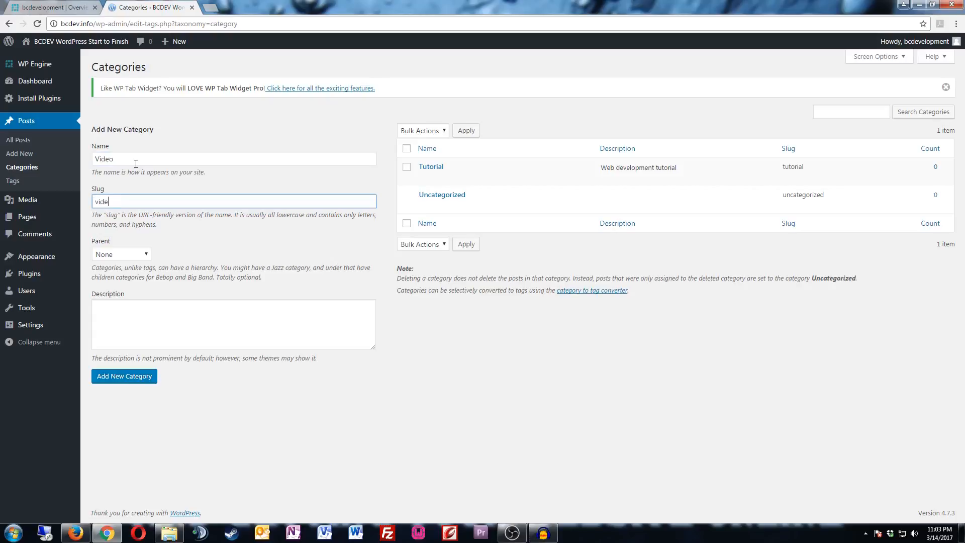
{"action": "key", "text": "Tab"}
{"action": "key", "text": "Tab"}
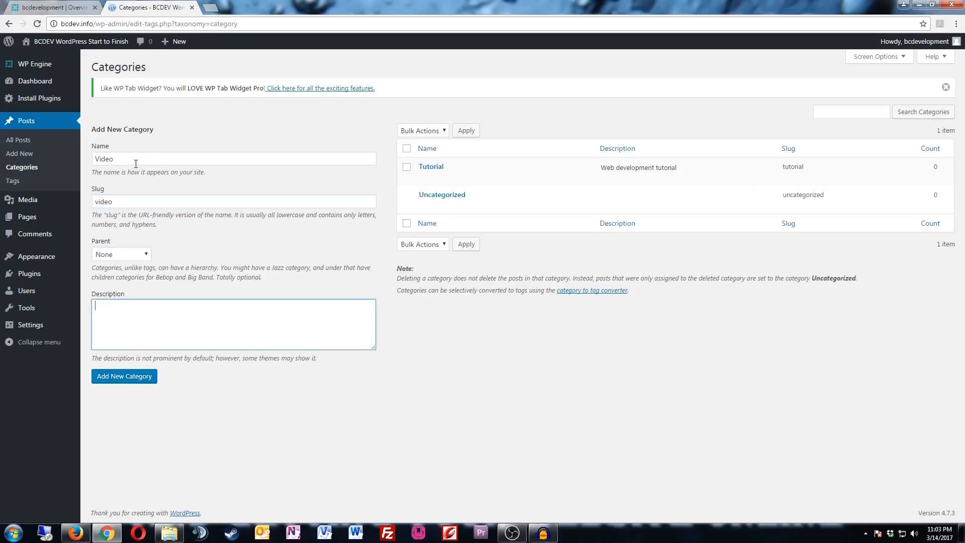
{"action": "type", "text": "Includes video of the tutorial"}
{"action": "left_click", "coordinate": [116, 381]}
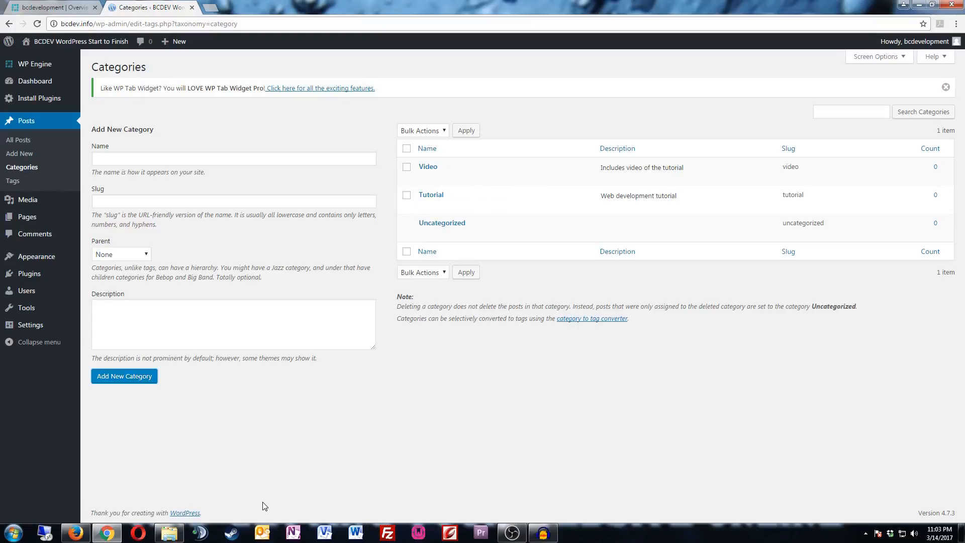
Add a post tag named "WordPress" with slug "wordpress" and description "WordPress"
{"action": "left_click", "coordinate": [13, 184]}
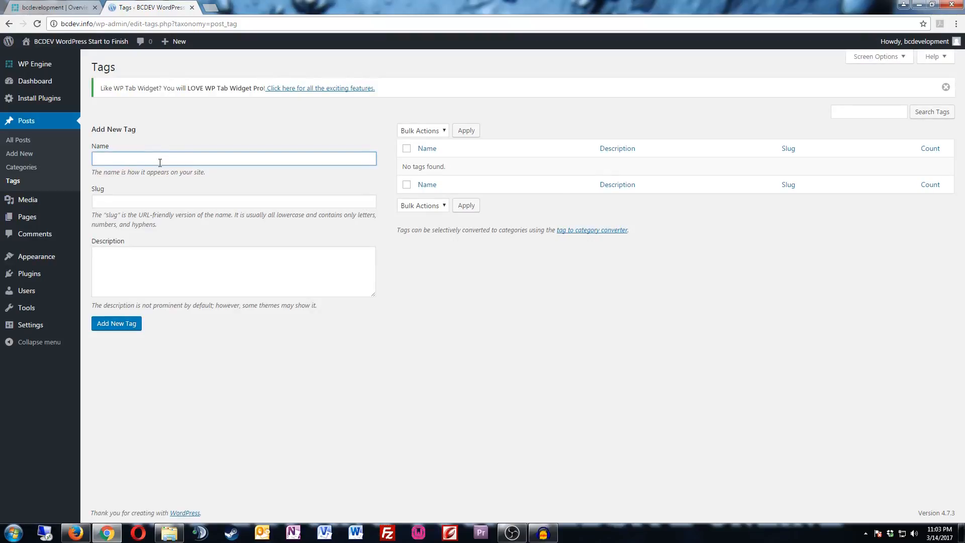
{"action": "type", "text": "WordPress"}
{"action": "left_click", "coordinate": [152, 198]}
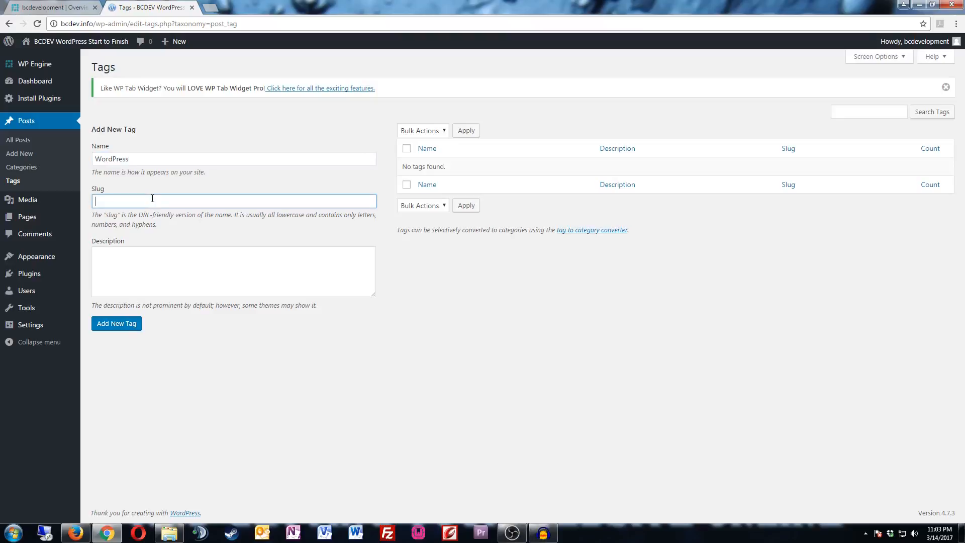
{"action": "type", "text": "wordpress"}
{"action": "key", "text": "Tab"}
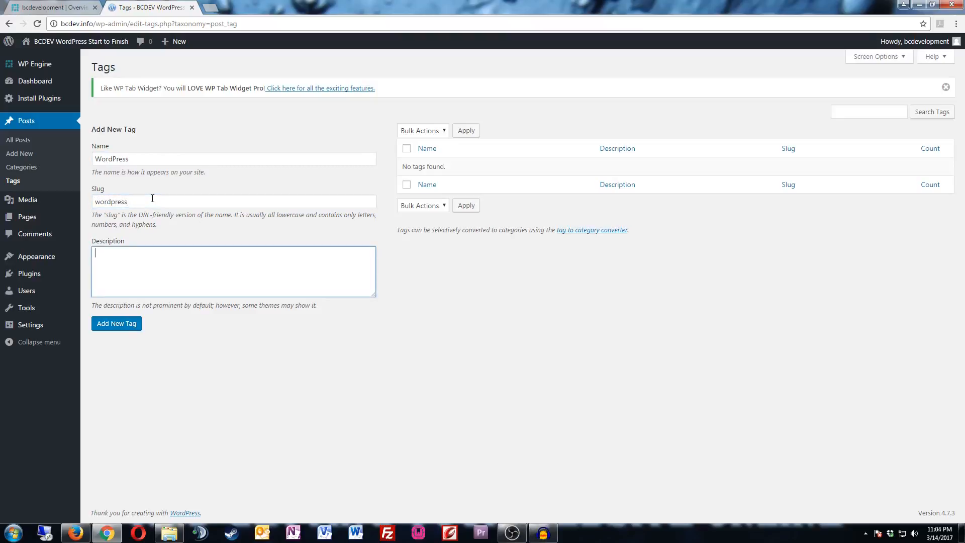
{"action": "type", "text": "WordPress"}
{"action": "left_click", "coordinate": [106, 324]}
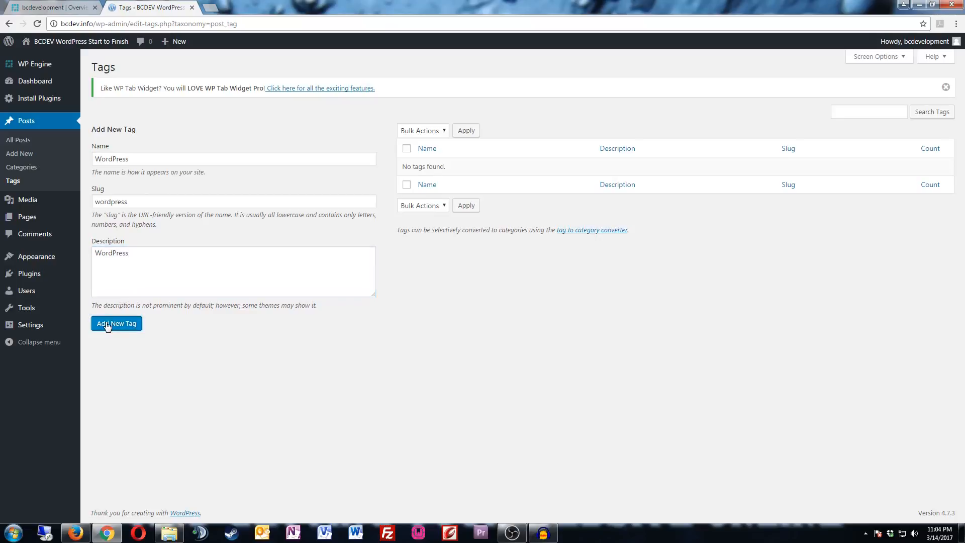
Add a post tag named "PHP" with slug "php" and description "php"
{"action": "left_click", "coordinate": [126, 162]}
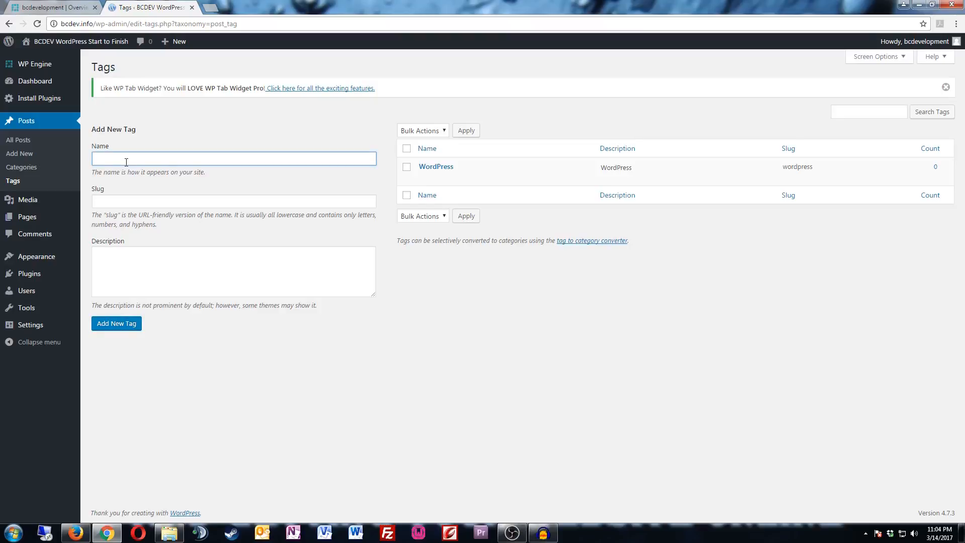
{"action": "type", "text": "Php"}
{"action": "key", "text": "BackSpace"}
{"action": "key", "text": "BackSpace"}
{"action": "type", "text": "HP"}
{"action": "key", "text": "Tab"}
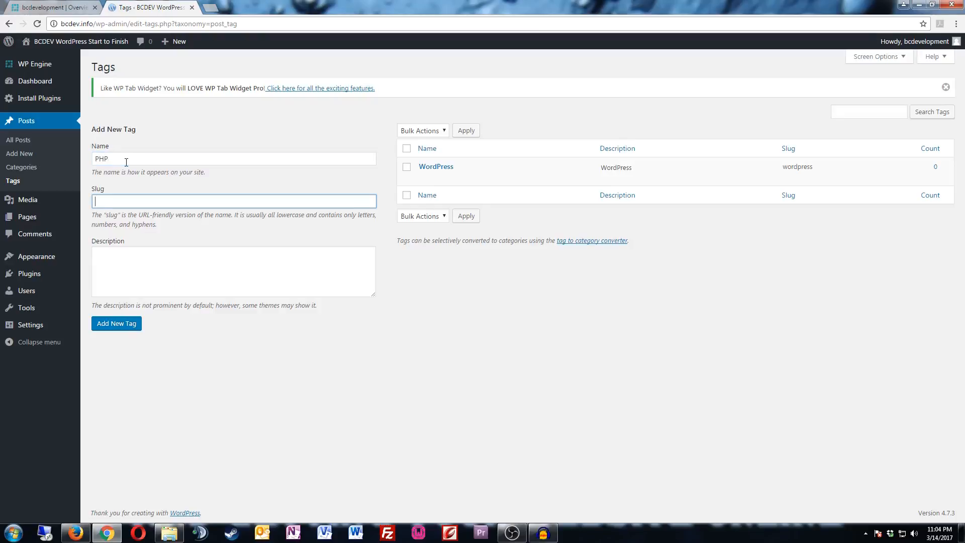
{"action": "type", "text": "php"}
{"action": "key", "text": "Tab"}
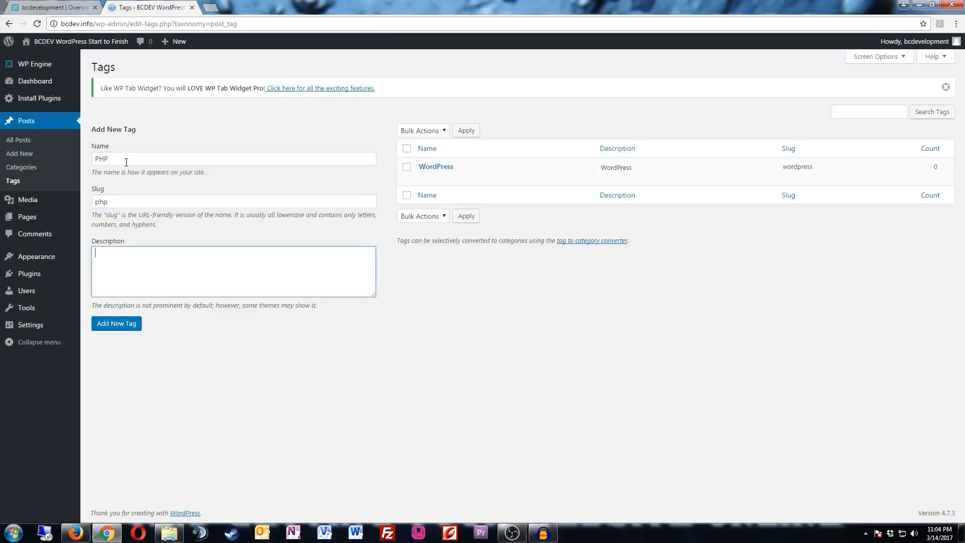
{"action": "type", "text": "php"}
{"action": "left_click", "coordinate": [122, 325]}
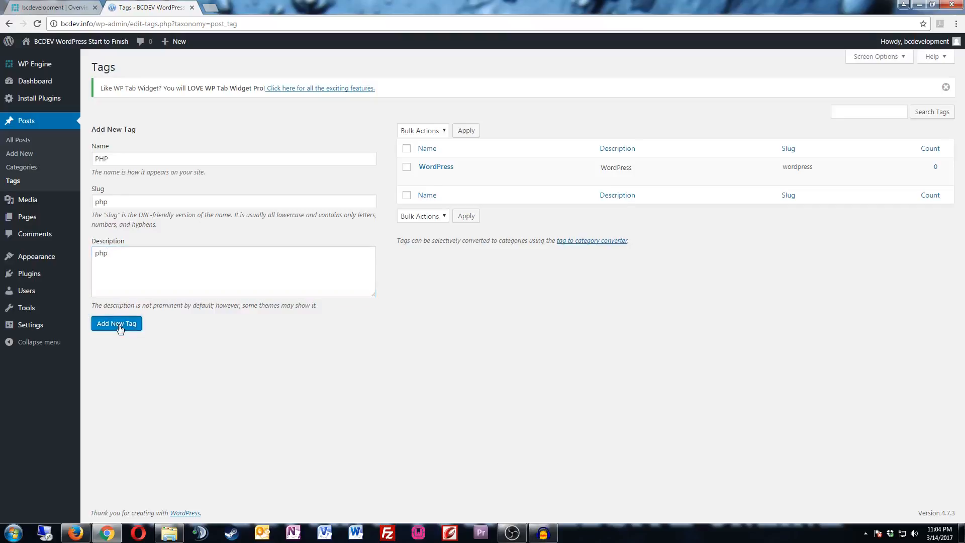
Add a post tag named "Tutorials" with slug "tutorials" and description "tutorials"
{"action": "left_click", "coordinate": [206, 158]}
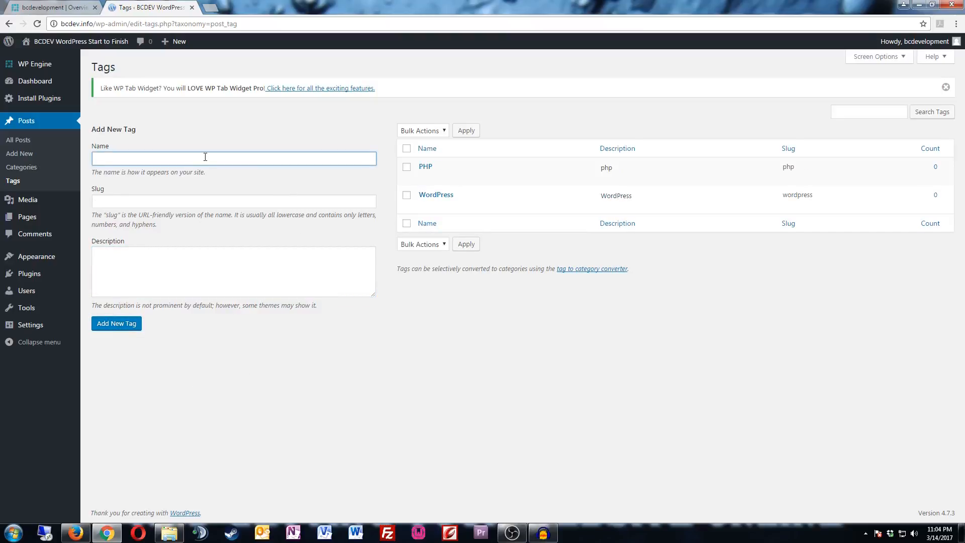
{"action": "type", "text": "Tutorials"}
{"action": "left_click", "coordinate": [177, 204]}
{"action": "type", "text": "tut"}
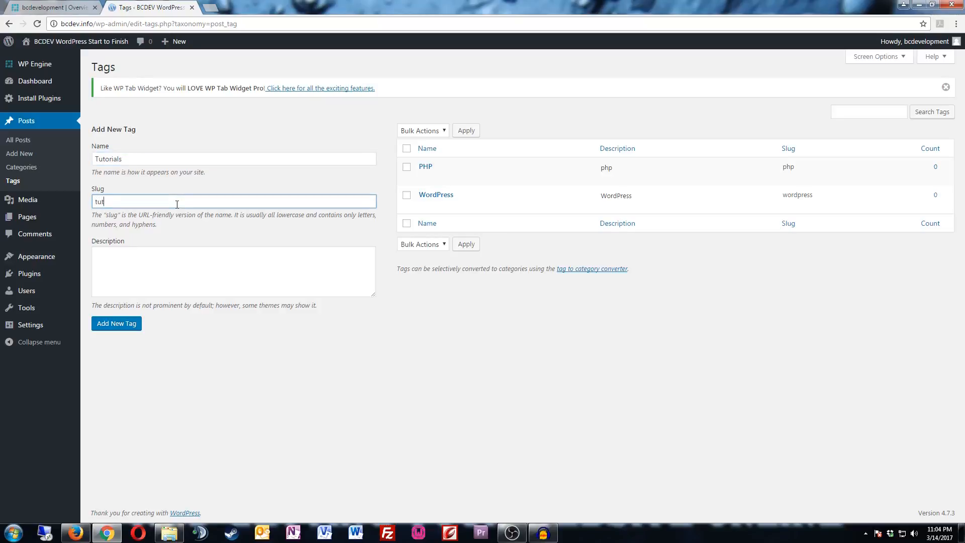
{"action": "type", "text": "orials"}
{"action": "left_click", "coordinate": [156, 264]}
{"action": "type", "text": "tut"}
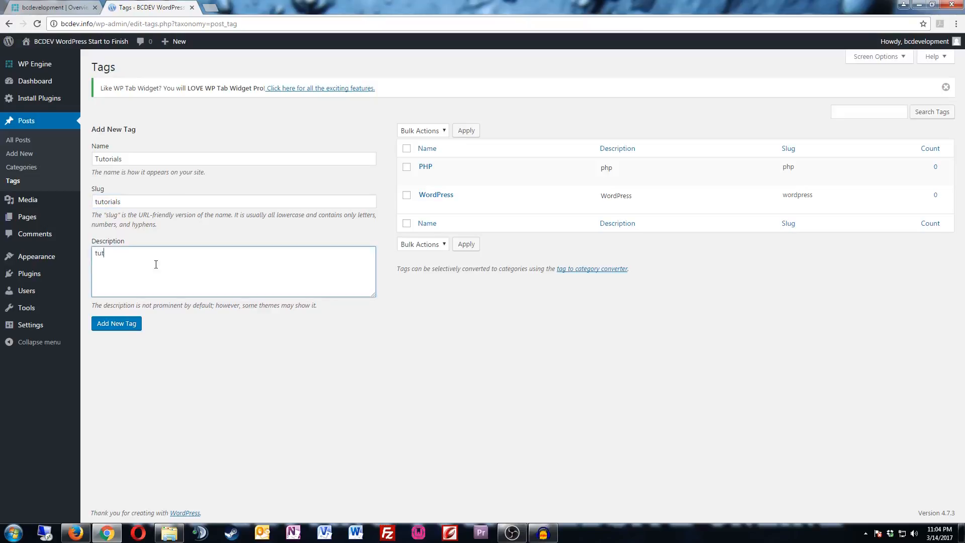
{"action": "type", "text": "orials"}
{"action": "left_click", "coordinate": [111, 324]}
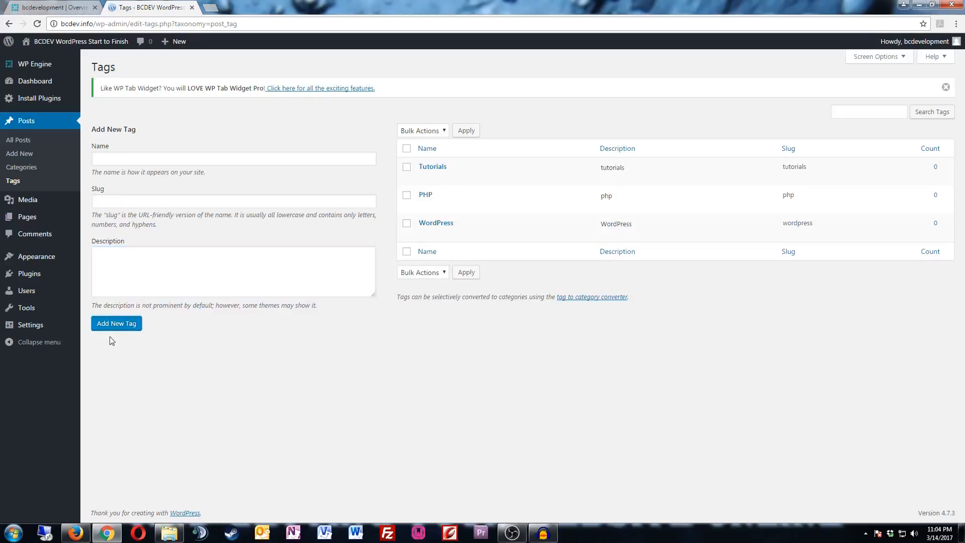
Add a post tag named "WPEngine" with slug "wpengine" and description "WPEngine"
{"action": "left_click", "coordinate": [133, 160]}
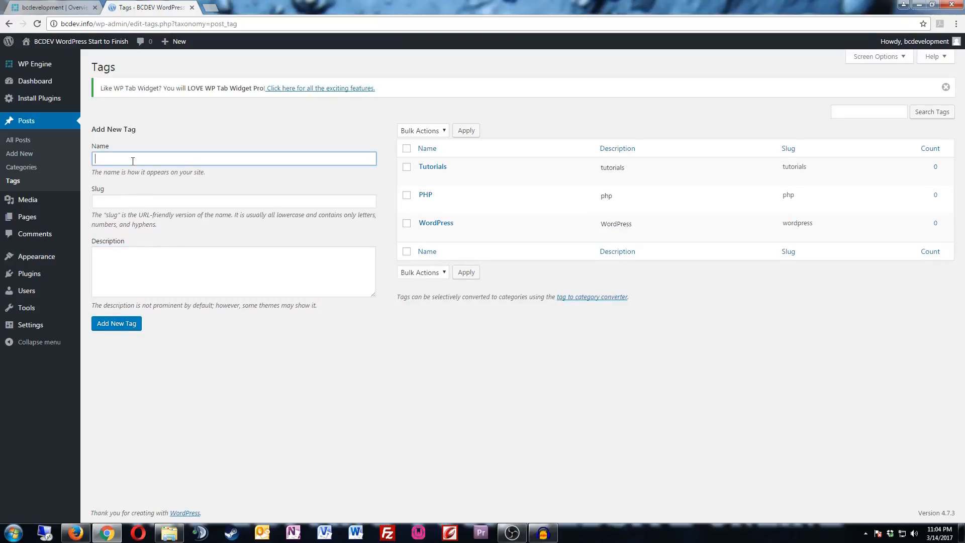
{"action": "type", "text": "WPEngine"}
{"action": "key", "text": "Tab"}
{"action": "type", "text": "w"}
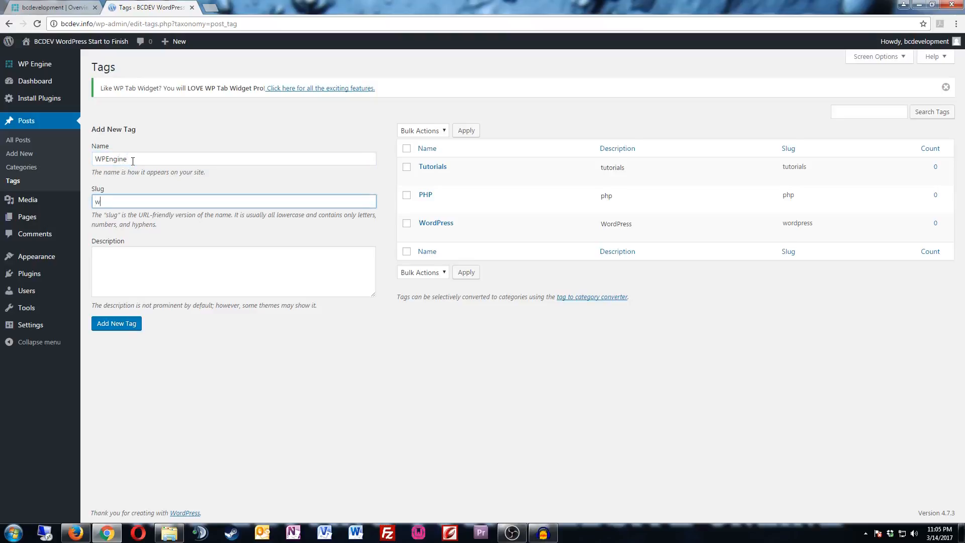
{"action": "type", "text": "pengine"}
{"action": "key", "text": "Tab"}
{"action": "type", "text": "WPEngi"}
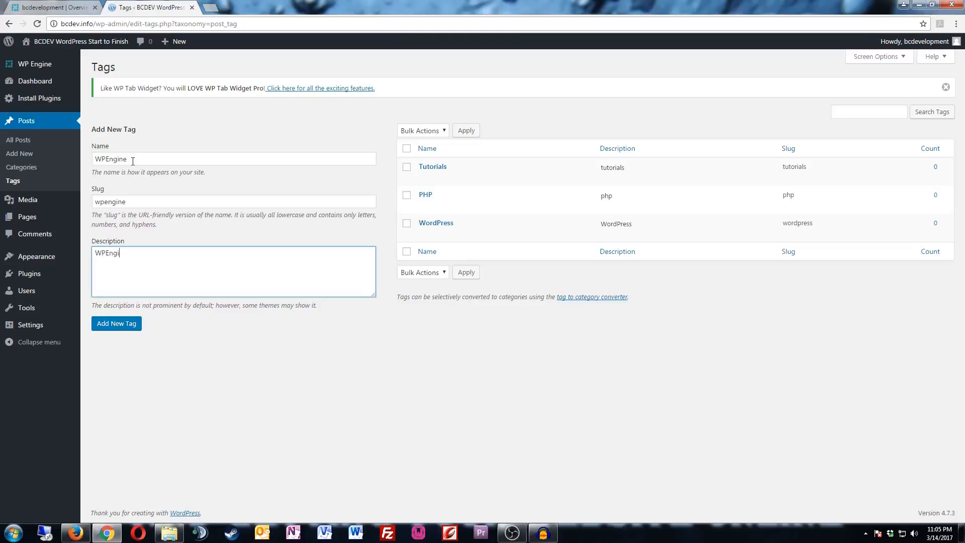
{"action": "type", "text": "ne"}
{"action": "left_click", "coordinate": [132, 325]}
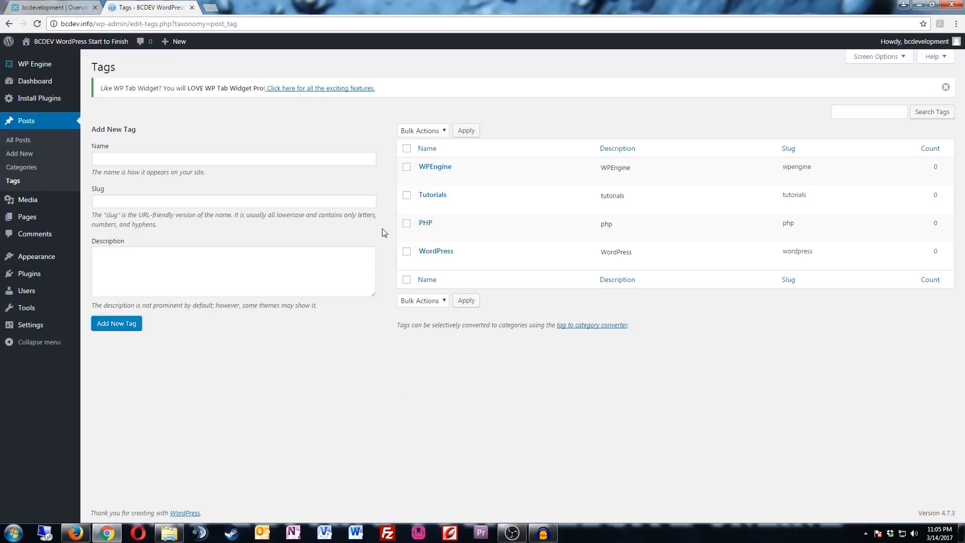
Create a new post titled "Building a WordPress Website From Start to Finish - Overview"
{"action": "mouse_move", "coordinate": [408, 169]}
{"action": "left_click", "coordinate": [31, 124]}
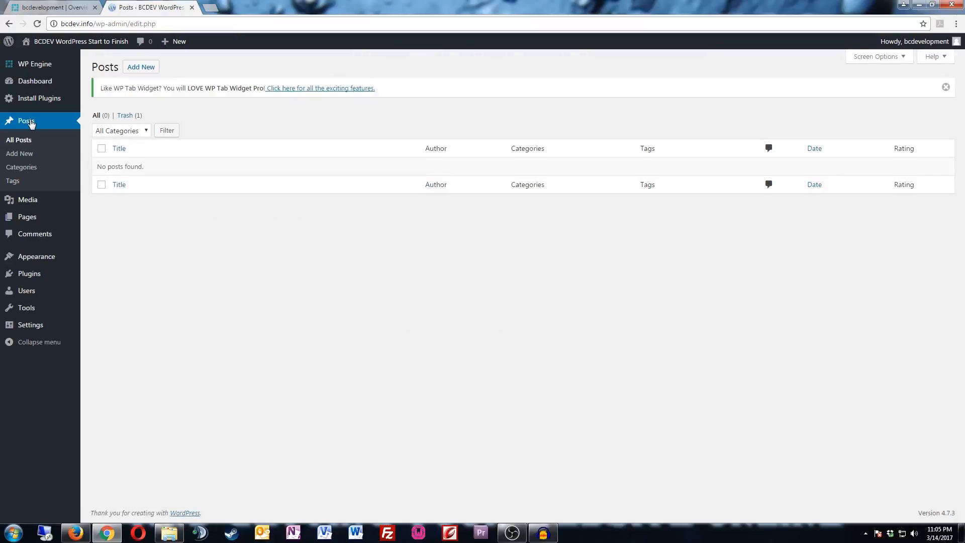
{"action": "left_click", "coordinate": [135, 68]}
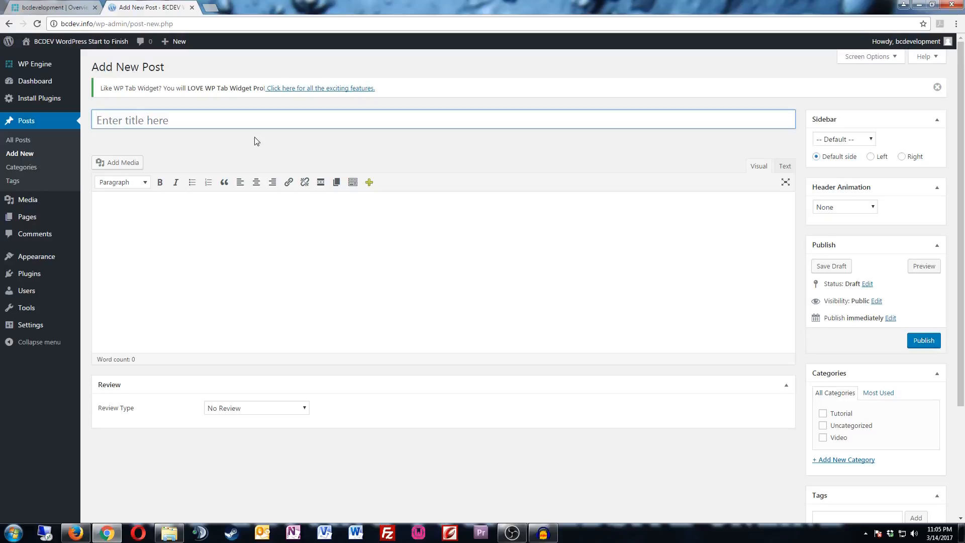
{"action": "left_click", "coordinate": [96, 121]}
{"action": "type", "text": "Building a WordPress si"}
{"action": "key", "text": "BackSpace"}
{"action": "key", "text": "BackSpace"}
{"action": "type", "text": "Website "}
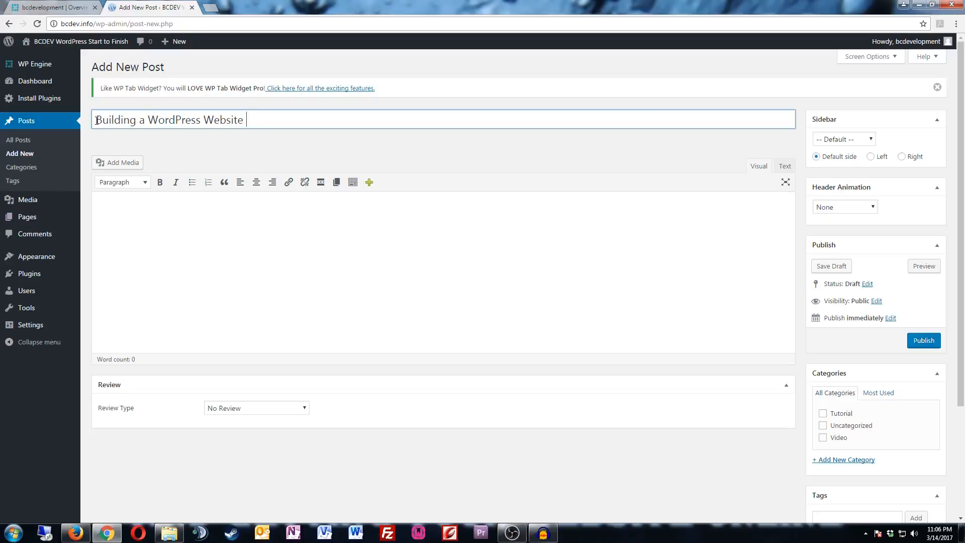
{"action": "type", "text": "From Start to Finish -O"}
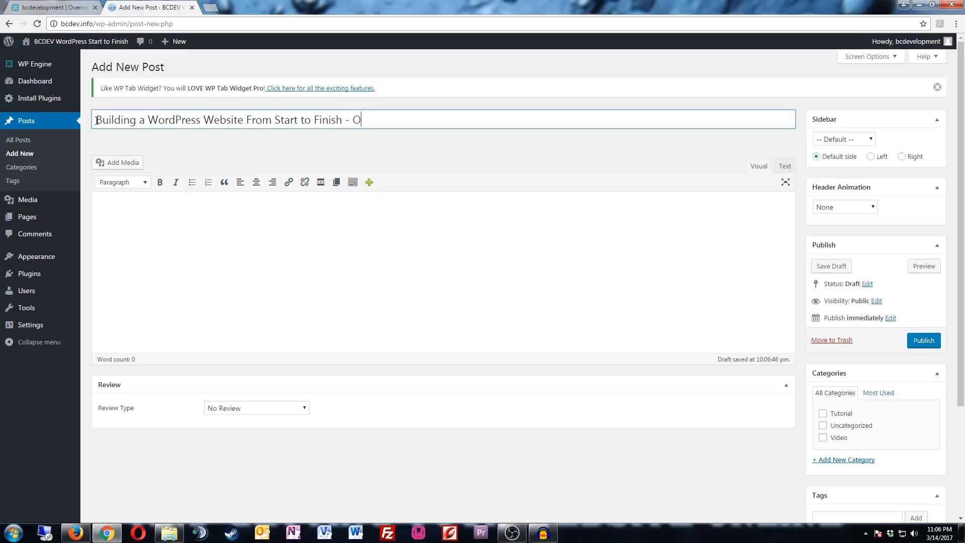
{"action": "type", "text": "verview"}
Insert "Building a WordPress Website From Start to Finish: Step-by-Step Tutorial Series Overview" as the opening line of the post body
{"action": "key", "text": "alt+Tab"}
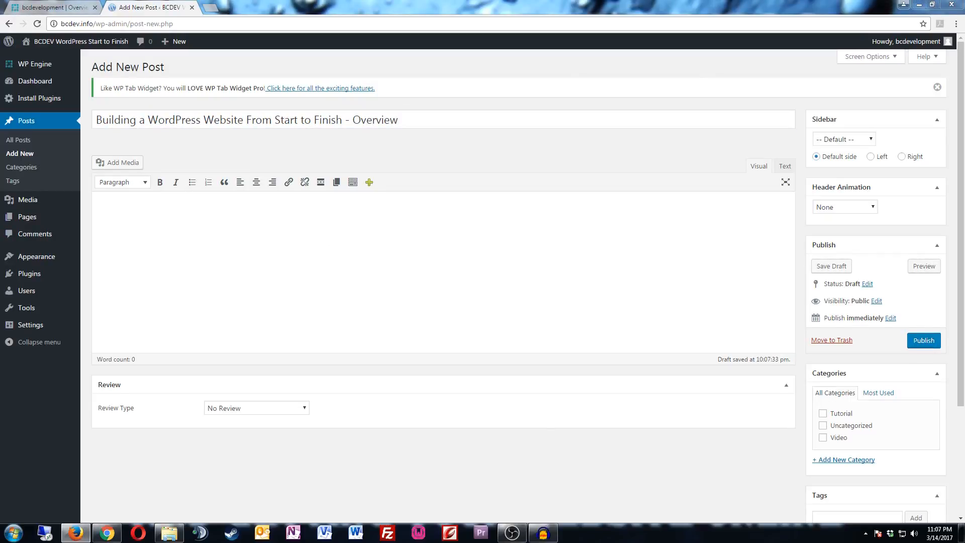
{"action": "left_click", "coordinate": [134, 216]}
{"action": "right_click", "coordinate": [134, 217]}
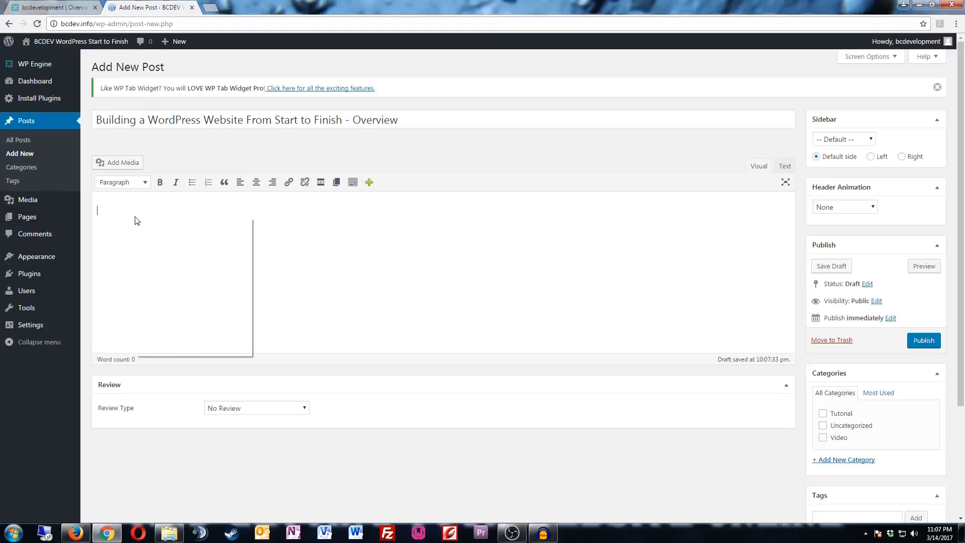
{"action": "left_click", "coordinate": [160, 277]}
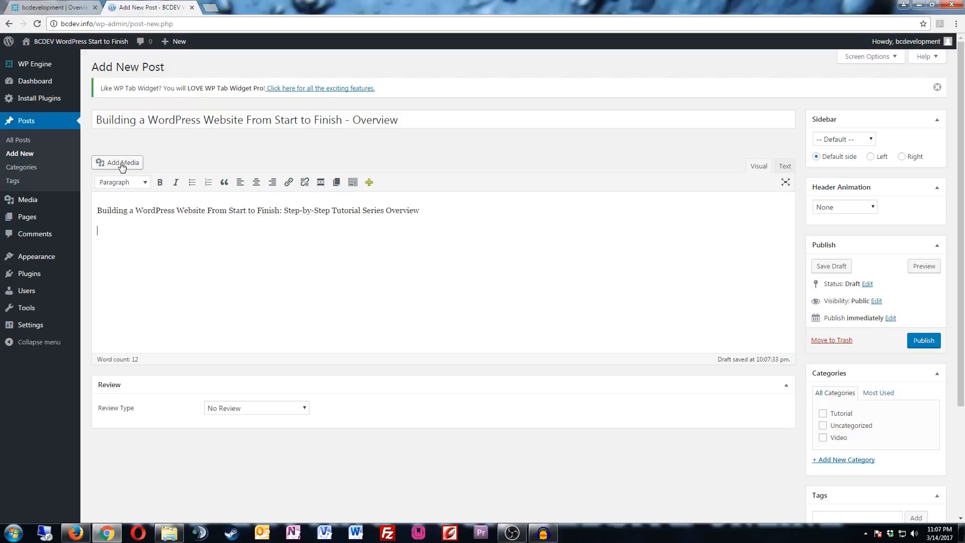
Upload the intro_toWordPress image from the desktop to the media library while adding media to the post
{"action": "left_click", "coordinate": [121, 165]}
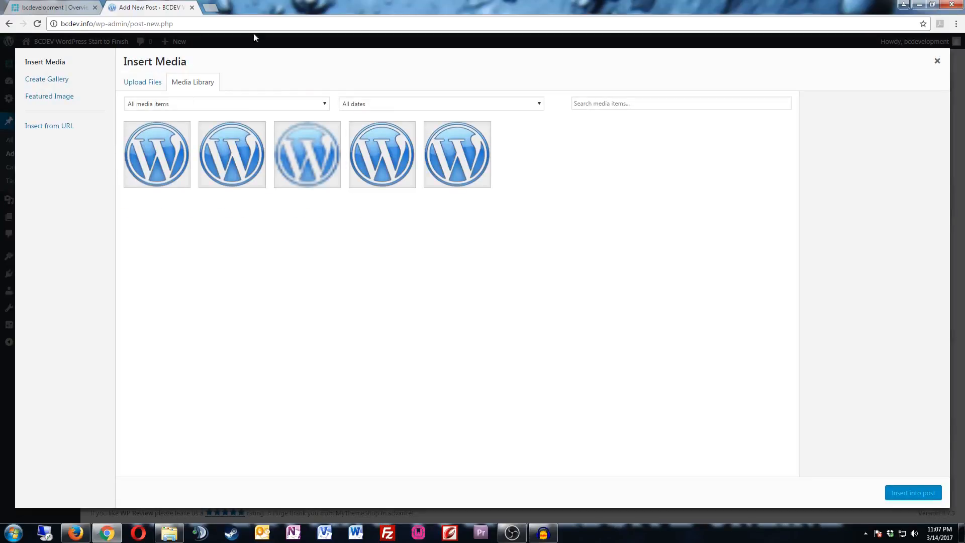
{"action": "left_click_drag", "start_coordinate": [311, 1], "coordinate": [354, 12]}
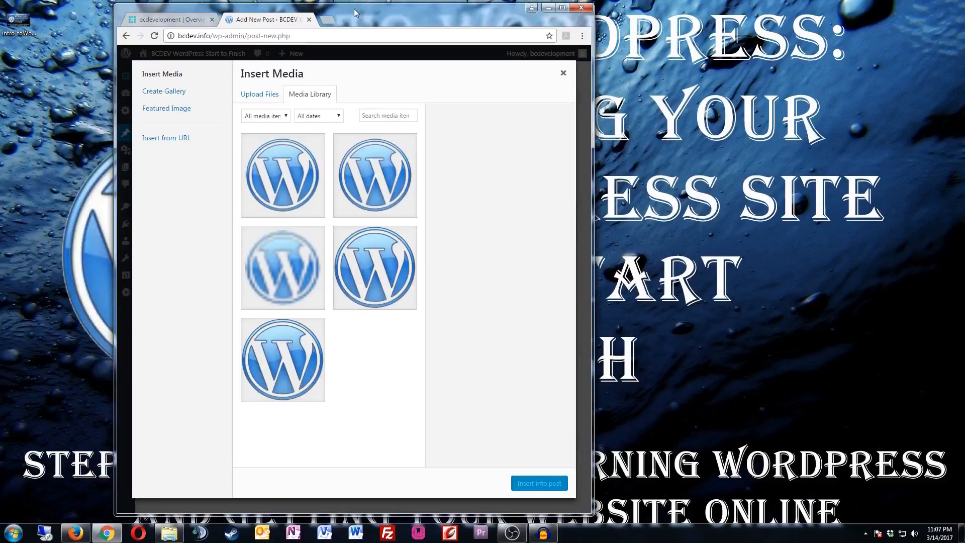
{"action": "left_click_drag", "start_coordinate": [19, 20], "coordinate": [297, 226]}
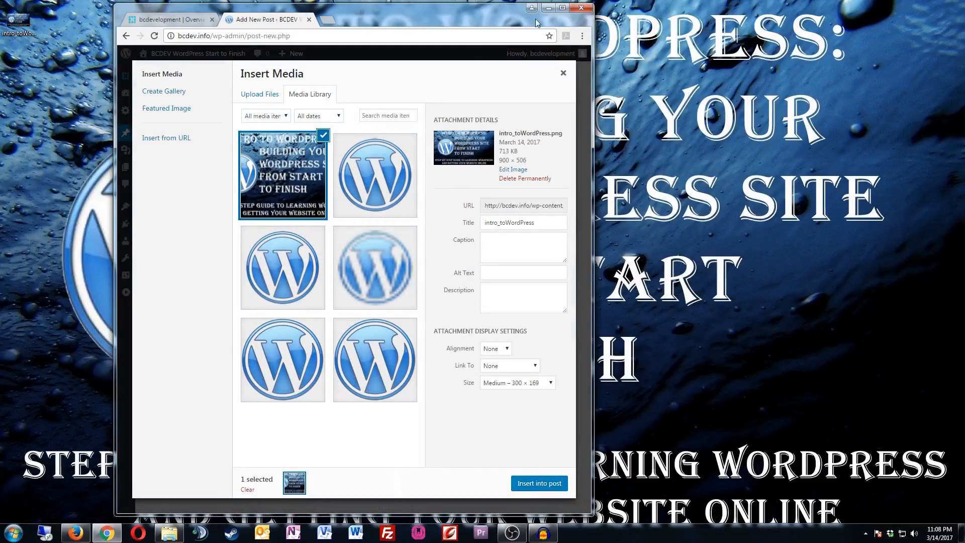
{"action": "left_click", "coordinate": [561, 8]}
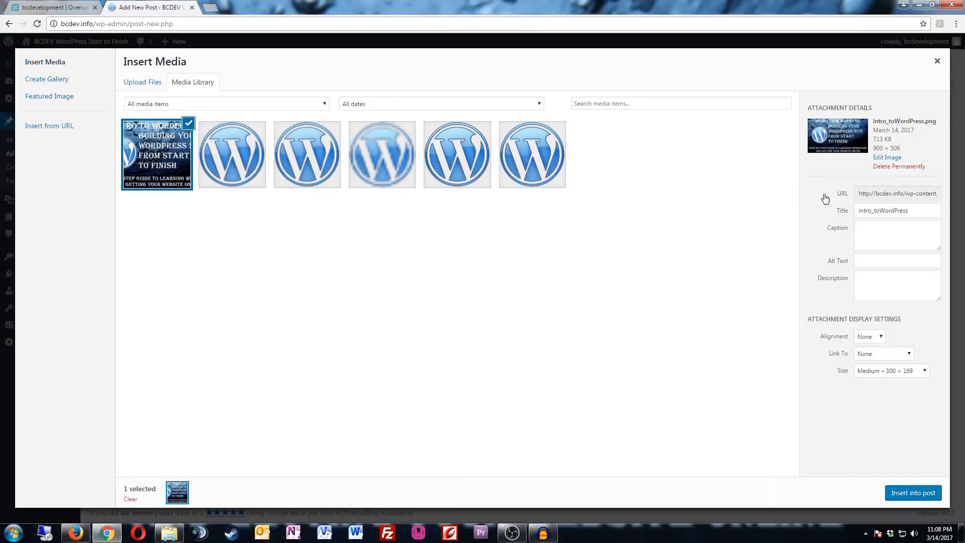
Set the image's title to "Introduction to wordpress" and alt text to "intro to wordpress start to finish overview", and insert it into the post
{"action": "double_click", "coordinate": [879, 211]}
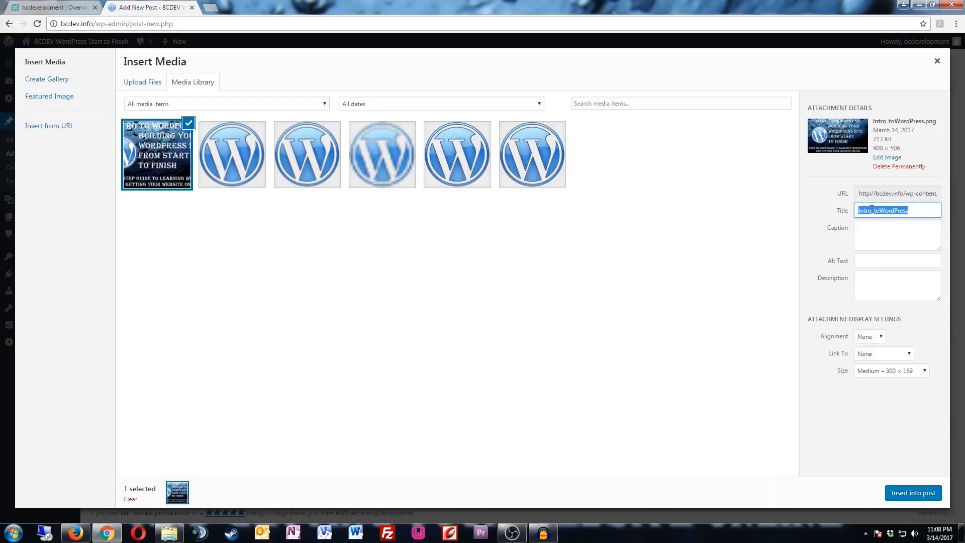
{"action": "type", "text": "Introduction to wordpress"}
{"action": "left_click", "coordinate": [881, 258]}
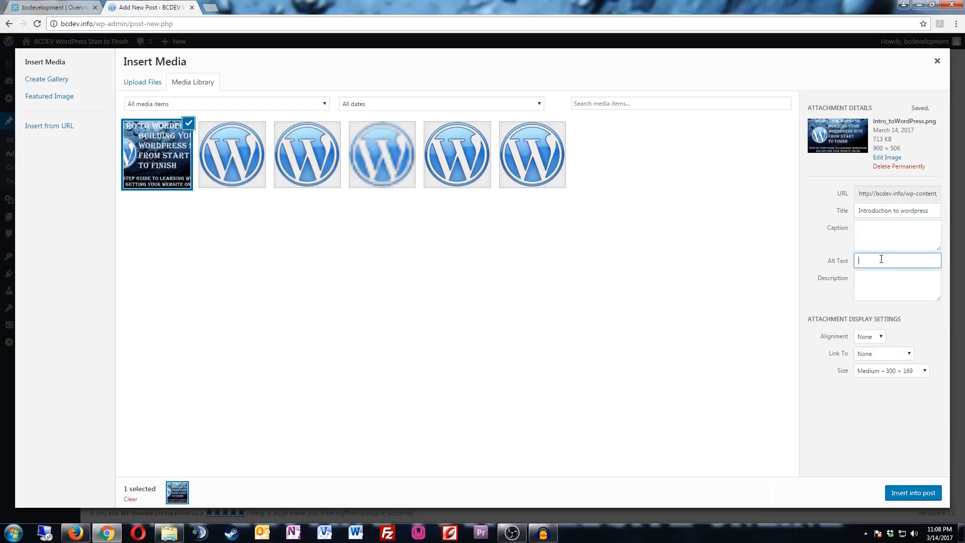
{"action": "type", "text": "intro to wordpress start f"}
{"action": "key", "text": "BackSpace"}
{"action": "type", "text": "to finish overview"}
{"action": "left_click", "coordinate": [906, 495]}
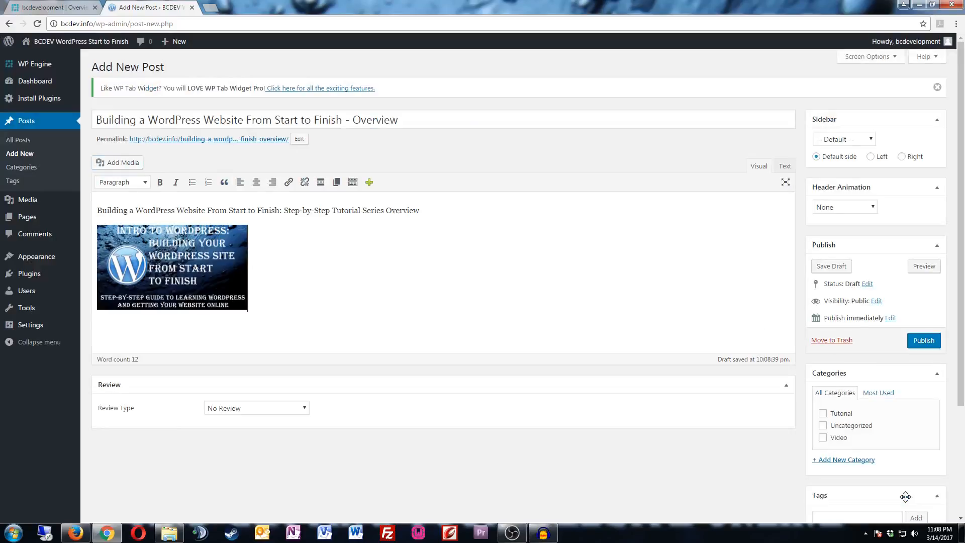
Enlarge the inserted image to about two thirds of the editor's width and align it to the centre
{"action": "left_click", "coordinate": [234, 276]}
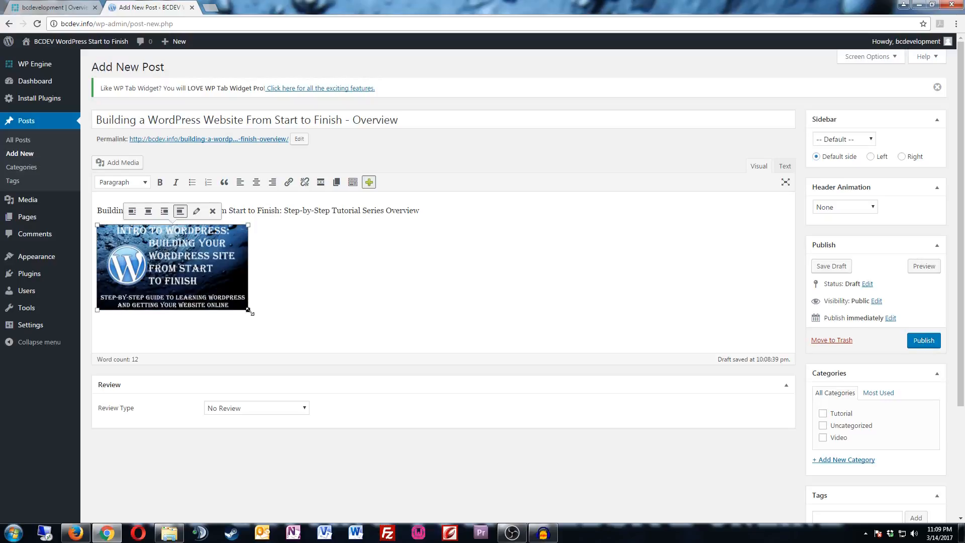
{"action": "left_click_drag", "start_coordinate": [249, 310], "coordinate": [552, 332]}
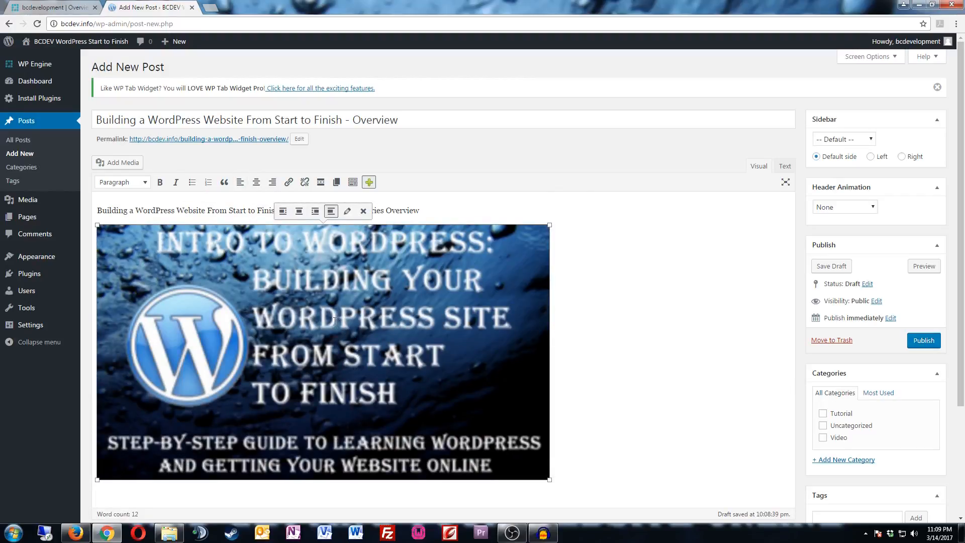
{"action": "left_click", "coordinate": [299, 213]}
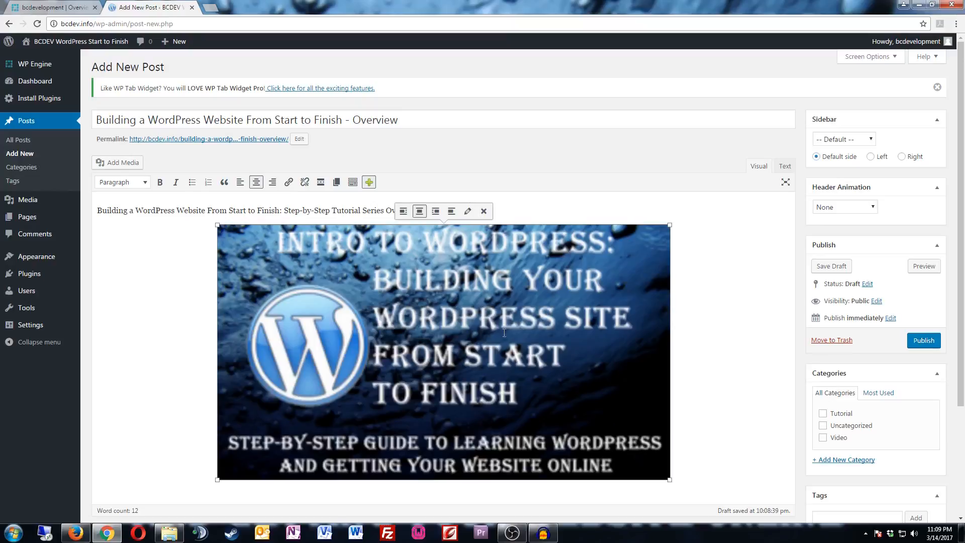
Add below the image the paragraph beginning "Building a WordPress Website From Start To Finish, will be a video tutorial series", followed by two blank lines
{"action": "scroll", "coordinate": [606, 326], "scroll_direction": "down", "scroll_amount": 2}
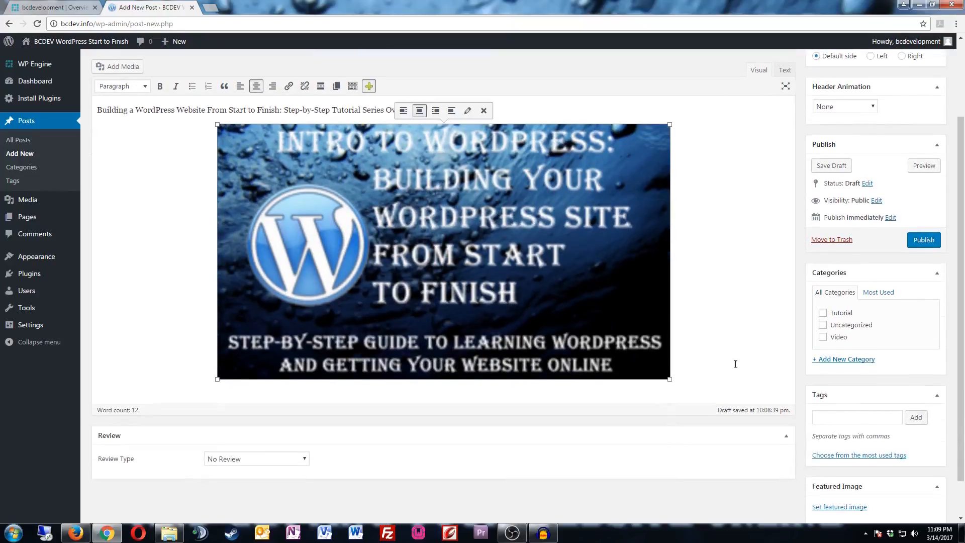
{"action": "left_click", "coordinate": [690, 382]}
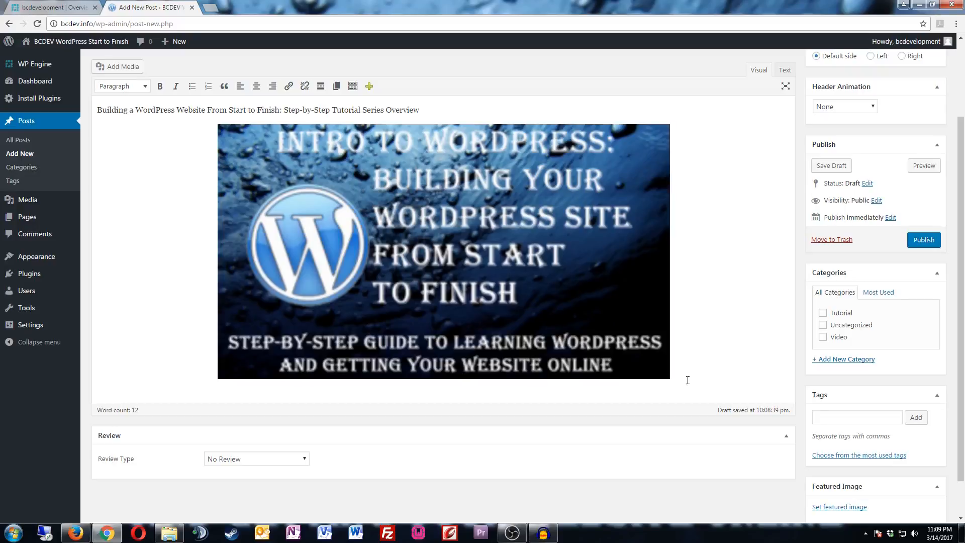
{"action": "key", "text": "Return"}
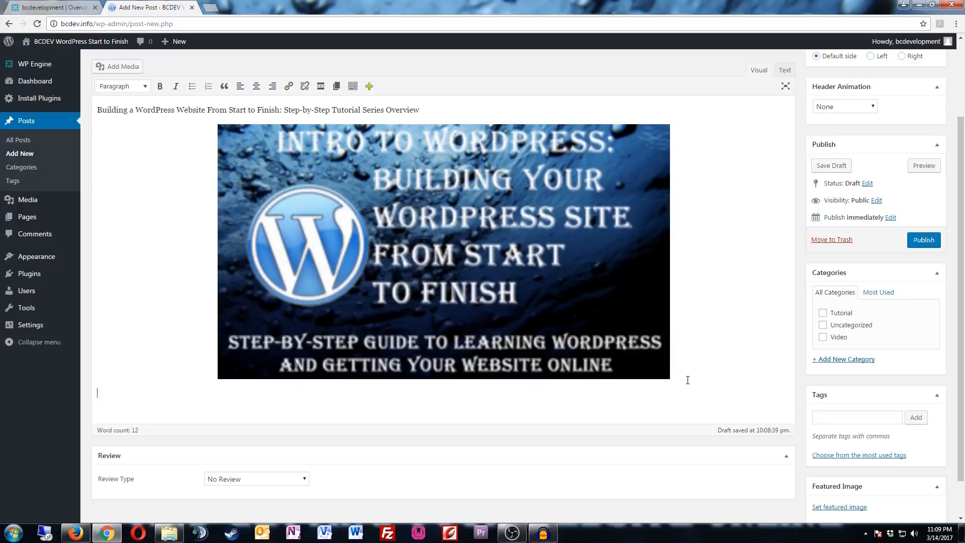
{"action": "key", "text": "Return"}
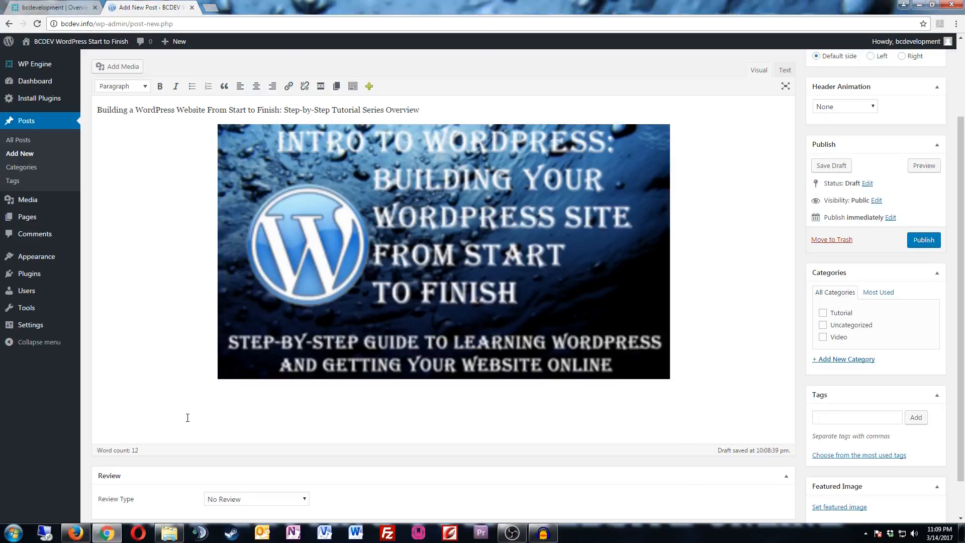
{"action": "type", "text": "Building a WordPress Website From Start To Finish, will be a video tutorial series and it’s just like it sounds. I will teach you step by step how to build a WordPress Website From Start to Finish. This will be a documented video series on everything you’ll need to do and know to get your first WordPress website live online. I plan to start this tutorial series at the beginning of March 2017. So stay tuned content will continuously be released. All of my videos will be uploaded to my YouTube channel and organized neatly into playlists."}
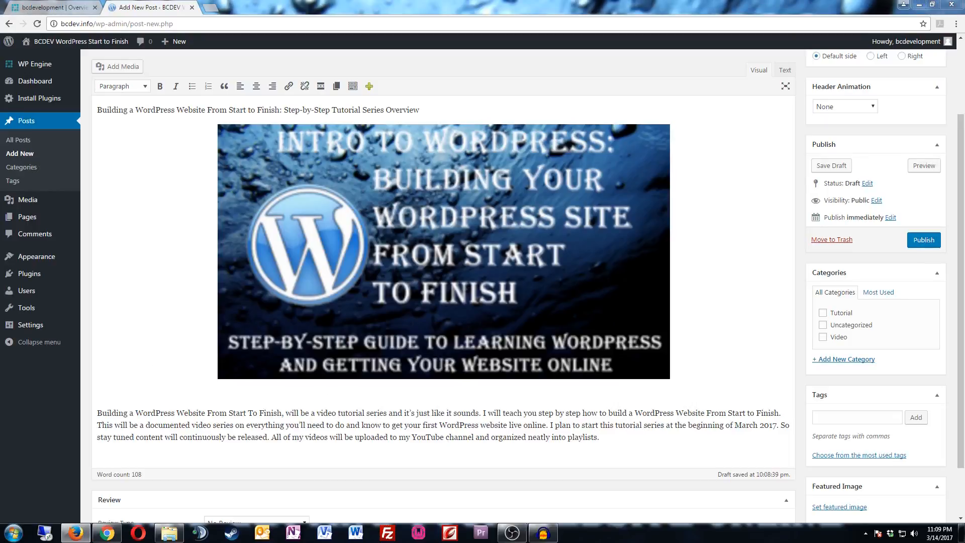
{"action": "left_click", "coordinate": [511, 456]}
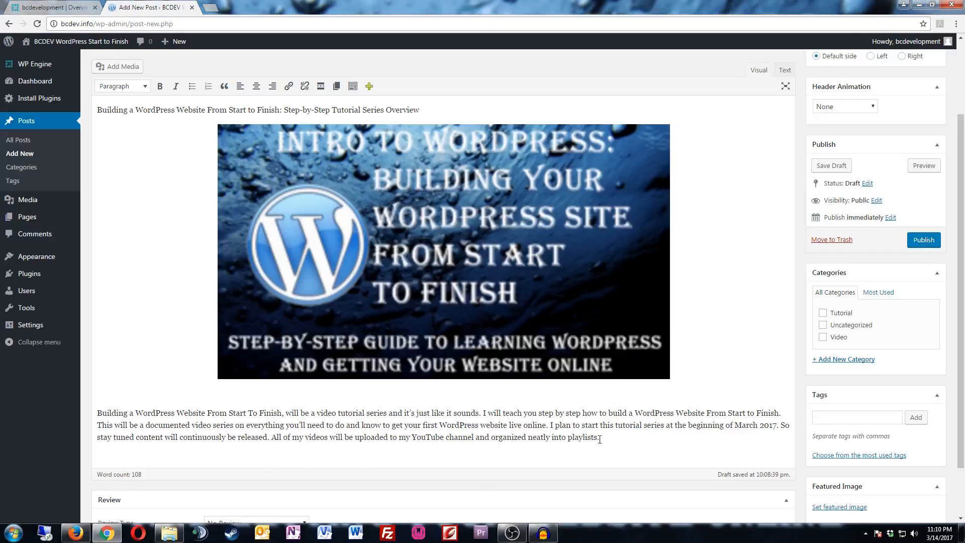
{"action": "key", "text": "Return"}
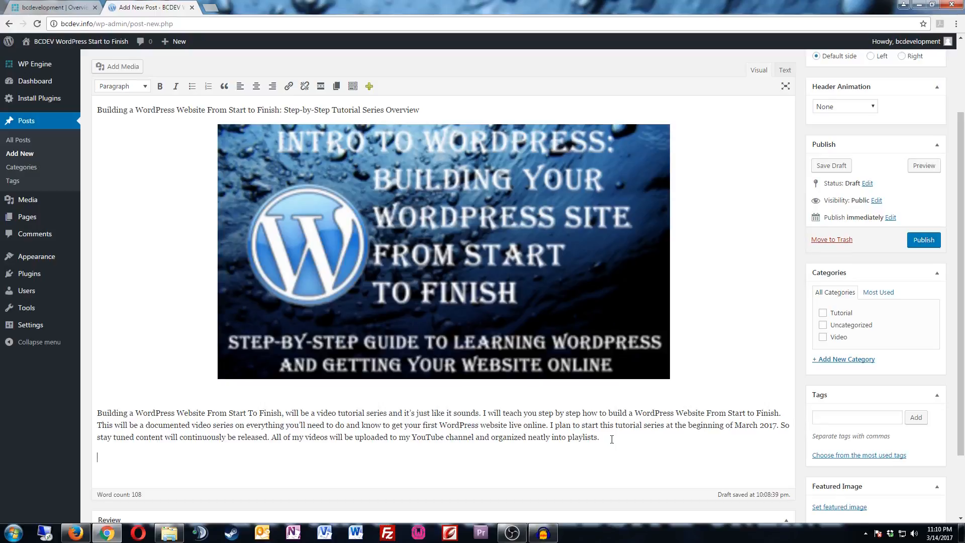
{"action": "key", "text": "Return"}
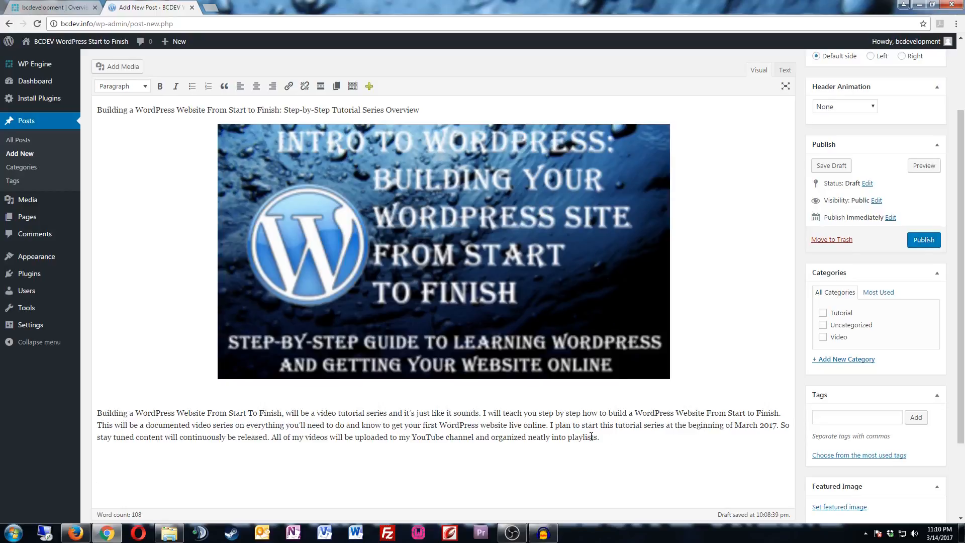
Open the "WPS2F Tutorial Series Overview" video from the YouTube channel in a new browser tab
{"action": "left_click", "coordinate": [170, 490]}
{"action": "left_click", "coordinate": [210, 8]}
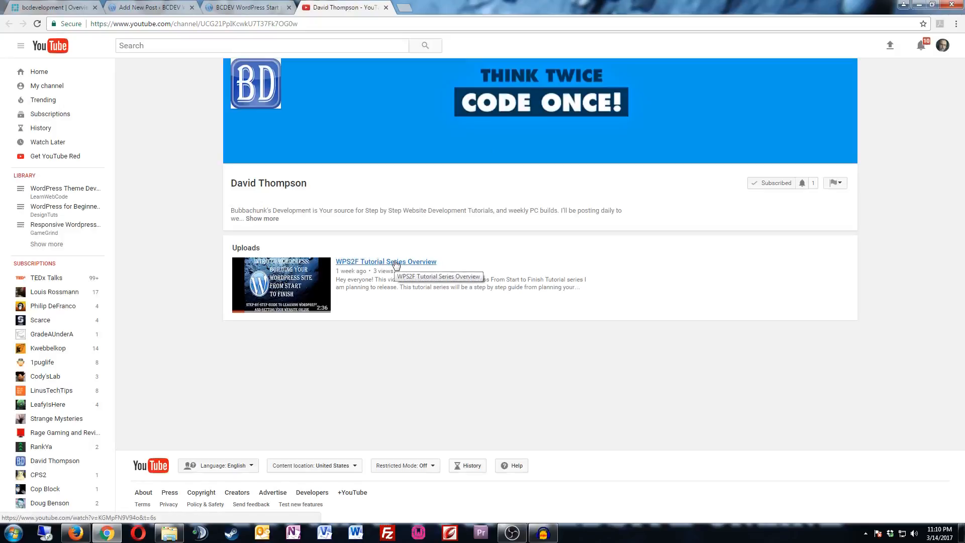
{"action": "left_click", "coordinate": [395, 261]}
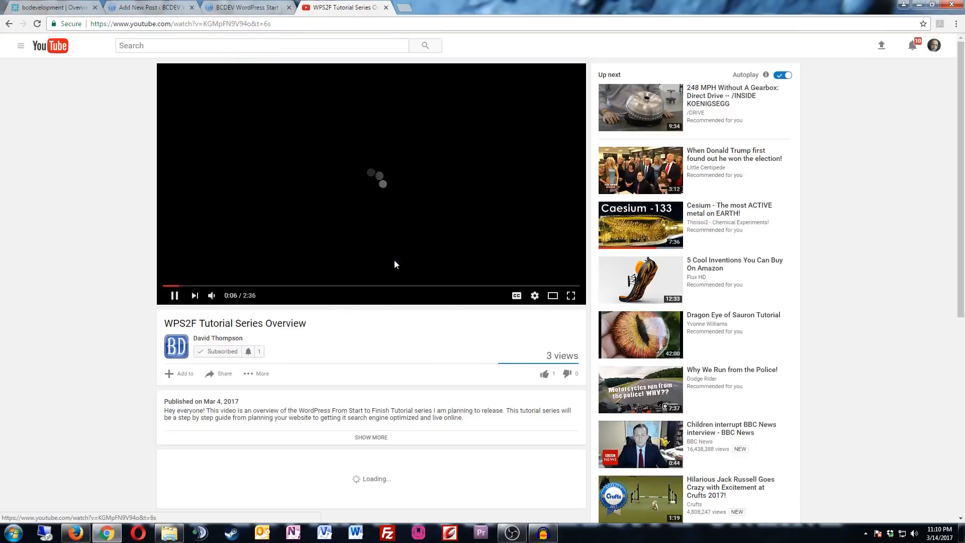
Pause the "WPS2F Tutorial Series Overview" video and copy its embed code
{"action": "left_click", "coordinate": [174, 296]}
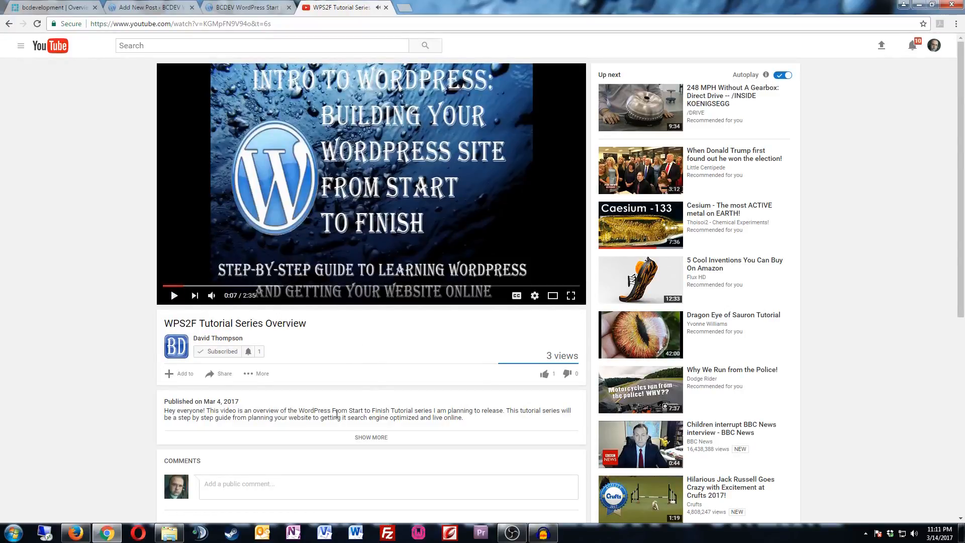
{"action": "left_click", "coordinate": [230, 377]}
{"action": "left_click", "coordinate": [220, 408]}
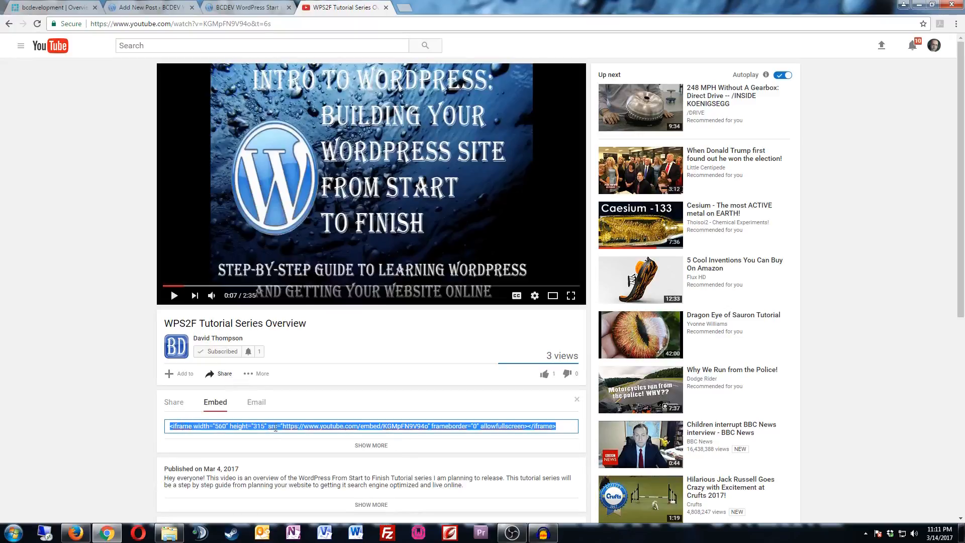
{"action": "right_click", "coordinate": [297, 424]}
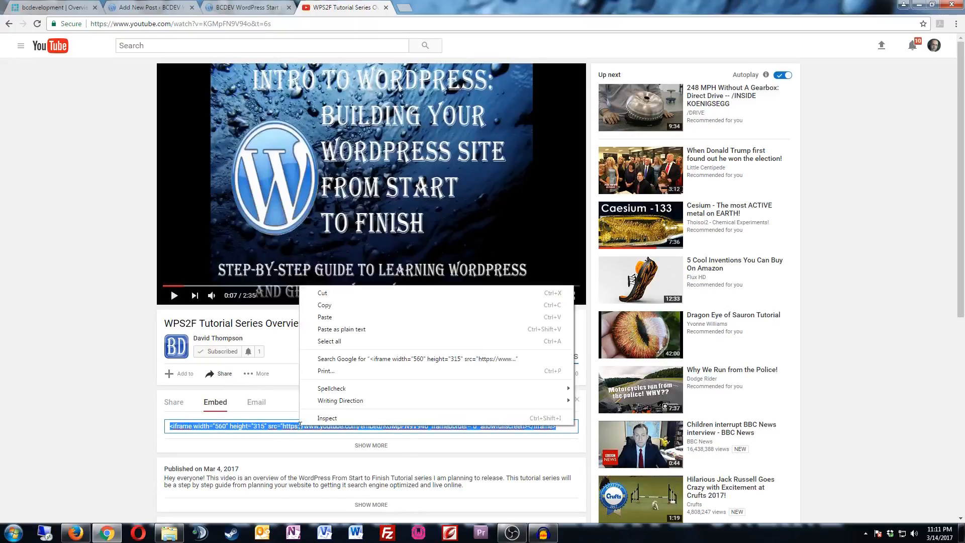
{"action": "left_click", "coordinate": [336, 307]}
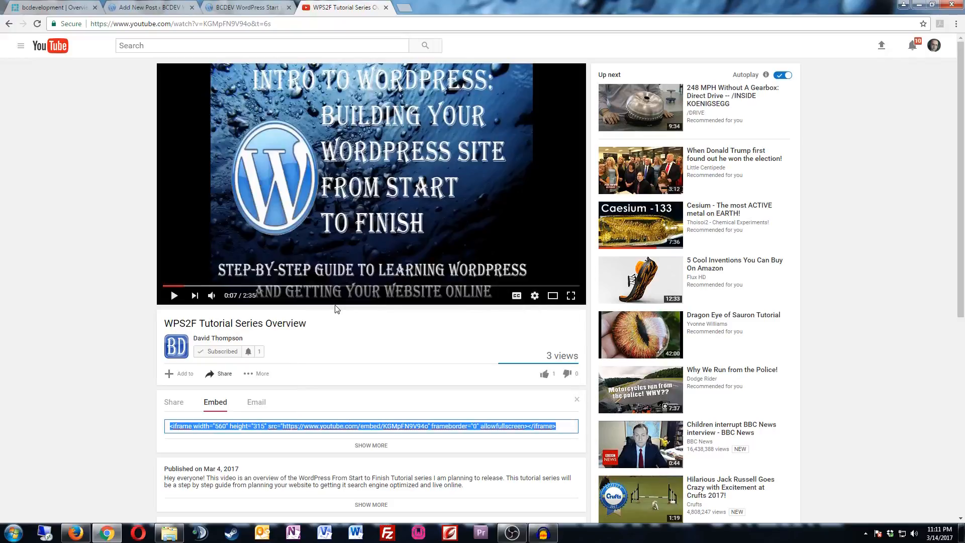
Paste the video's iframe embed code at the end of the post's HTML and check it in the visual view
{"action": "left_click", "coordinate": [151, 7]}
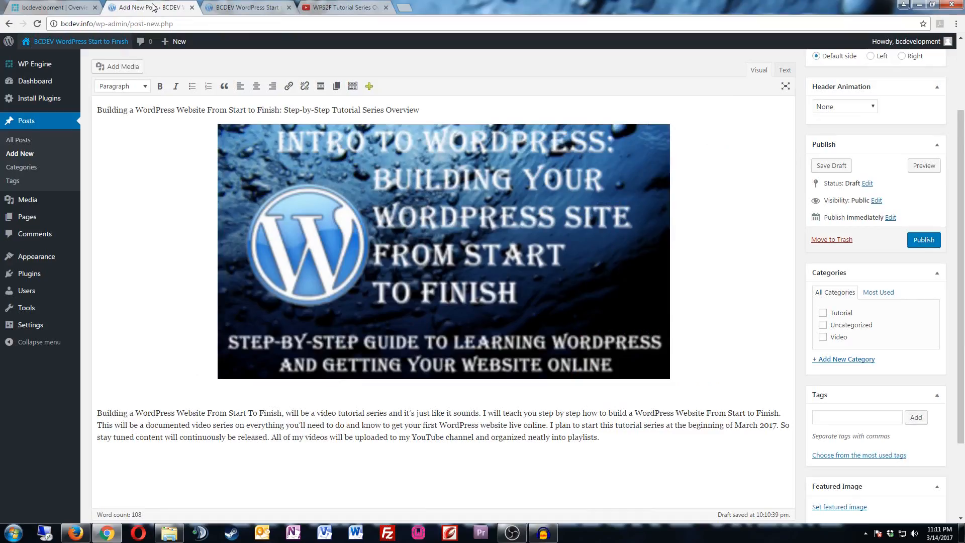
{"action": "left_click", "coordinate": [790, 74]}
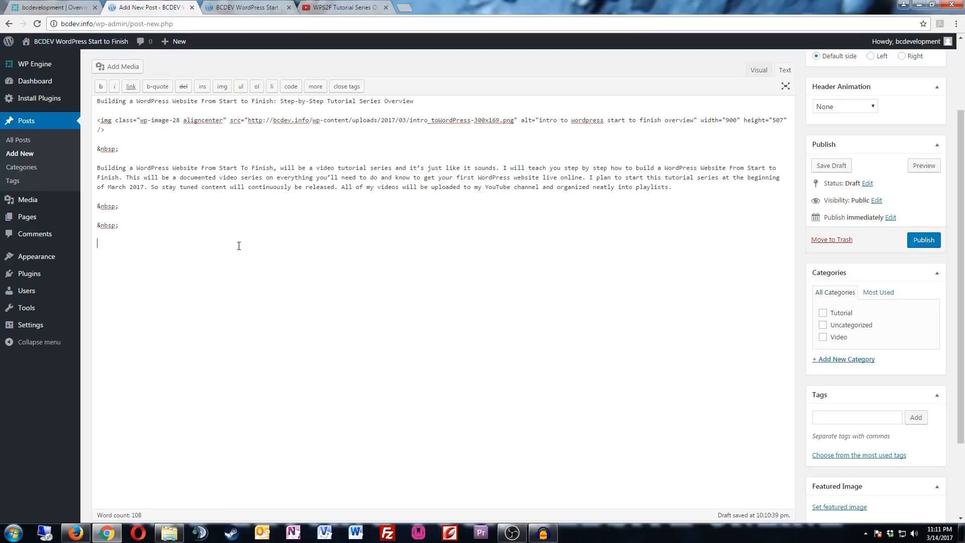
{"action": "key", "text": "ctrl+v"}
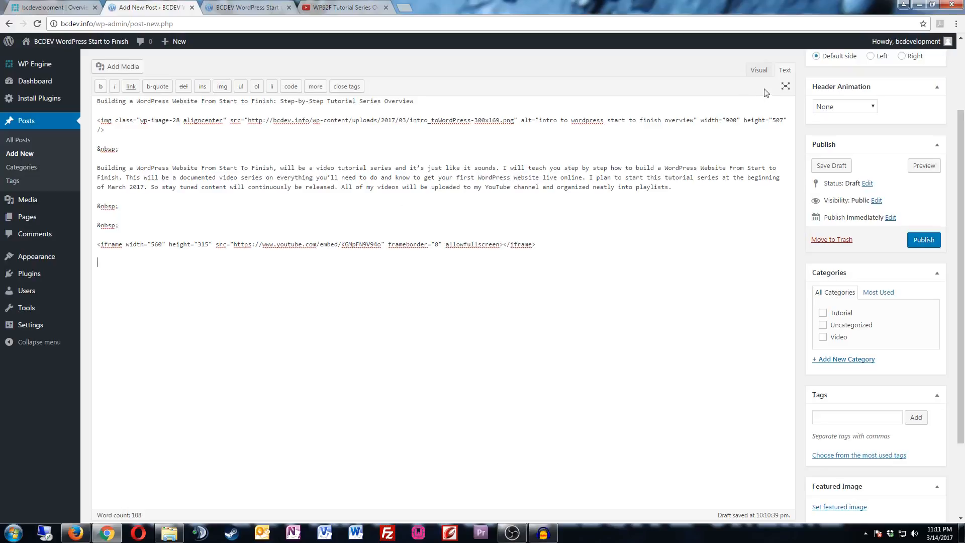
{"action": "left_click", "coordinate": [760, 72]}
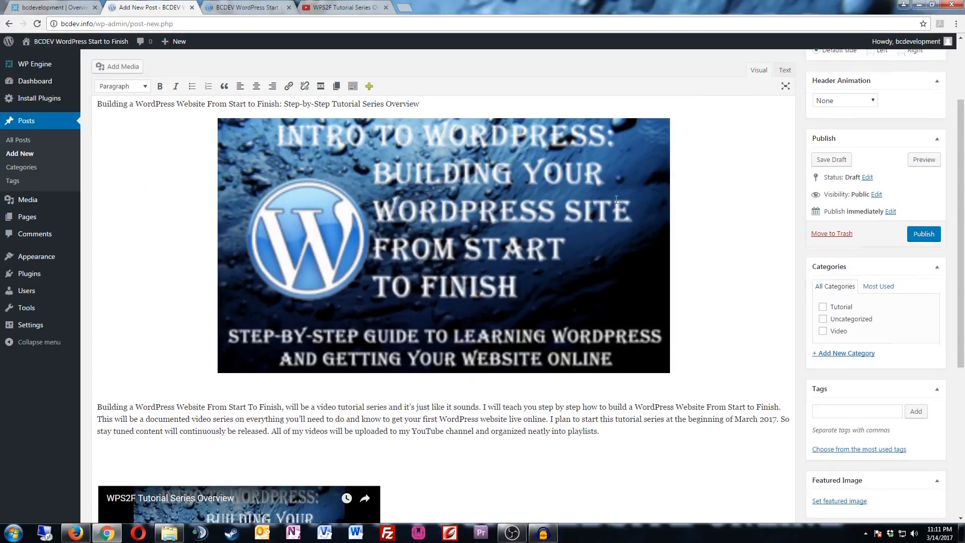
{"action": "scroll", "coordinate": [572, 289], "scroll_direction": "down", "scroll_amount": 5}
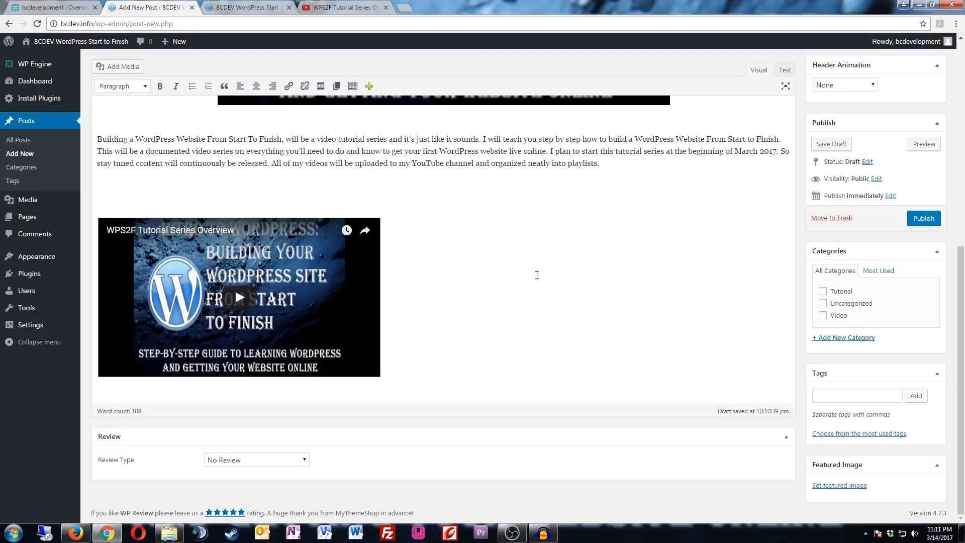
{"action": "scroll", "coordinate": [426, 144], "scroll_direction": "up", "scroll_amount": 2}
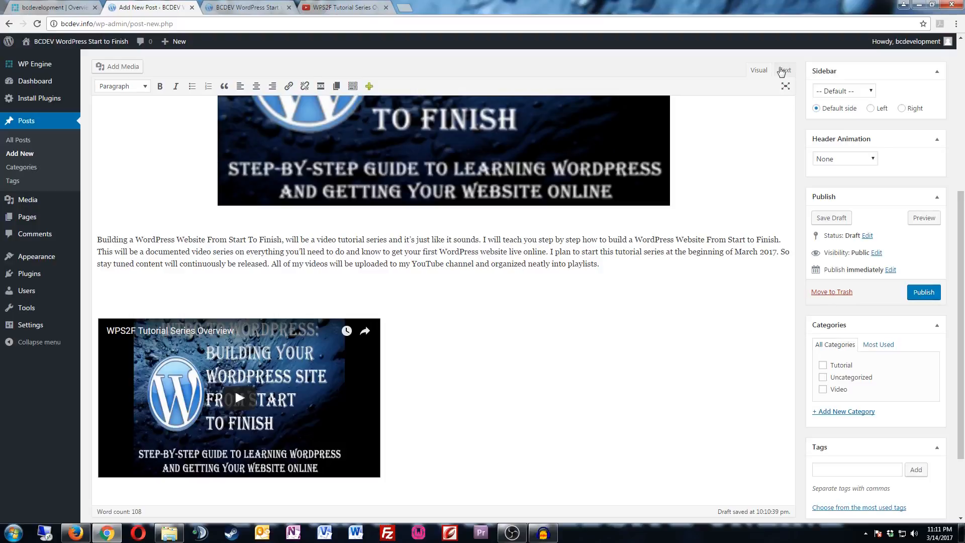
Centre the embedded video by wrapping its iframe in <center> and </center> tags in the post's HTML, and check the result visually
{"action": "left_click", "coordinate": [782, 71]}
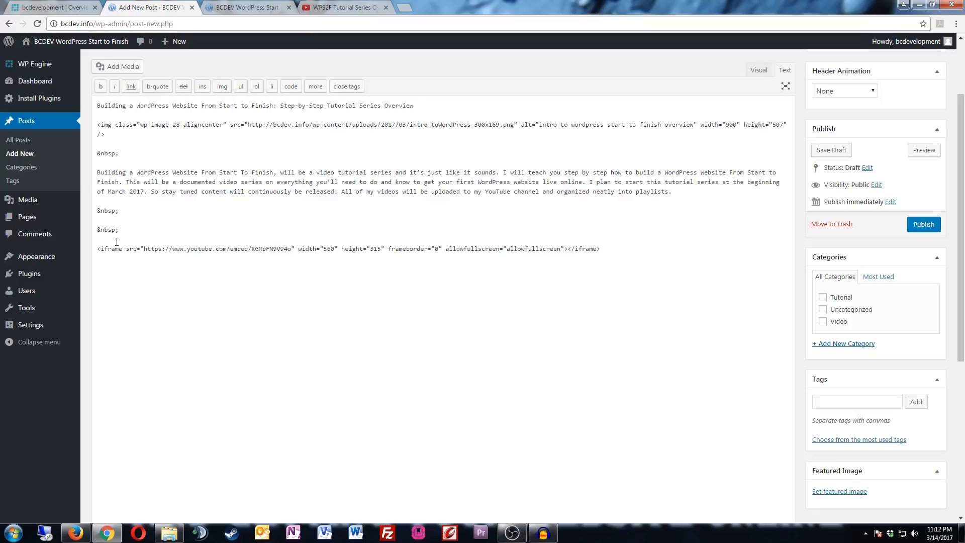
{"action": "type", "text": "<cent"}
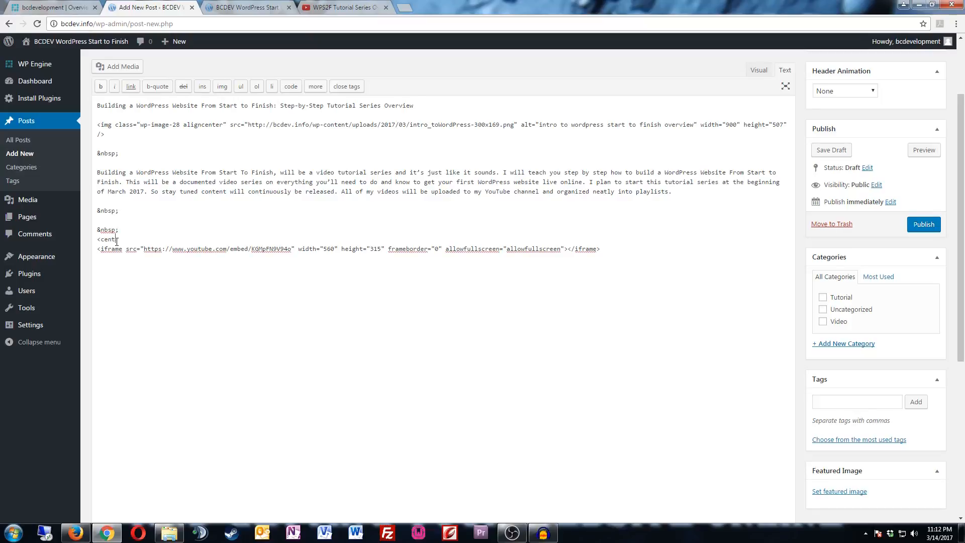
{"action": "type", "text": "er>"}
{"action": "type", "text": "/cent"}
{"action": "type", "text": "er>"}
{"action": "left_click", "coordinate": [759, 70]}
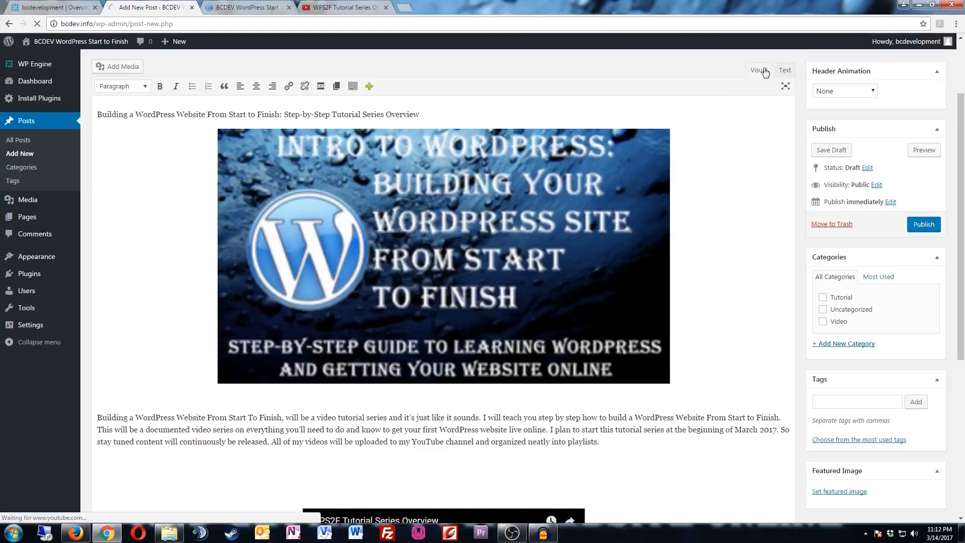
{"action": "scroll", "coordinate": [658, 239], "scroll_direction": "down", "scroll_amount": 3}
{"action": "scroll", "coordinate": [650, 256], "scroll_direction": "down", "scroll_amount": 3}
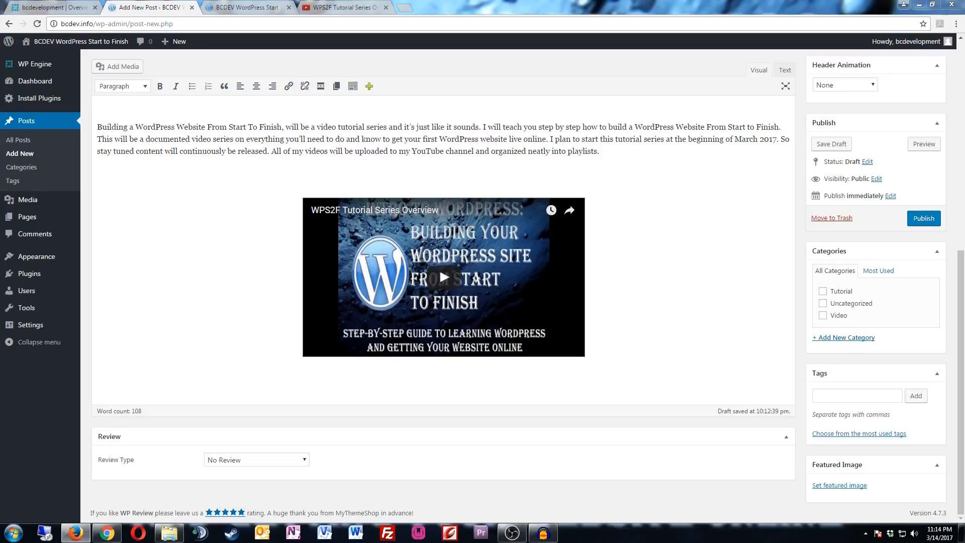
Paste the remaining post text below the video, from "This series will teach you the following…" to the closing paragraph with the social media links
{"action": "right_click", "coordinate": [135, 379]}
{"action": "left_click", "coordinate": [164, 441]}
{"action": "scroll", "coordinate": [253, 391], "scroll_direction": "down", "scroll_amount": 2}
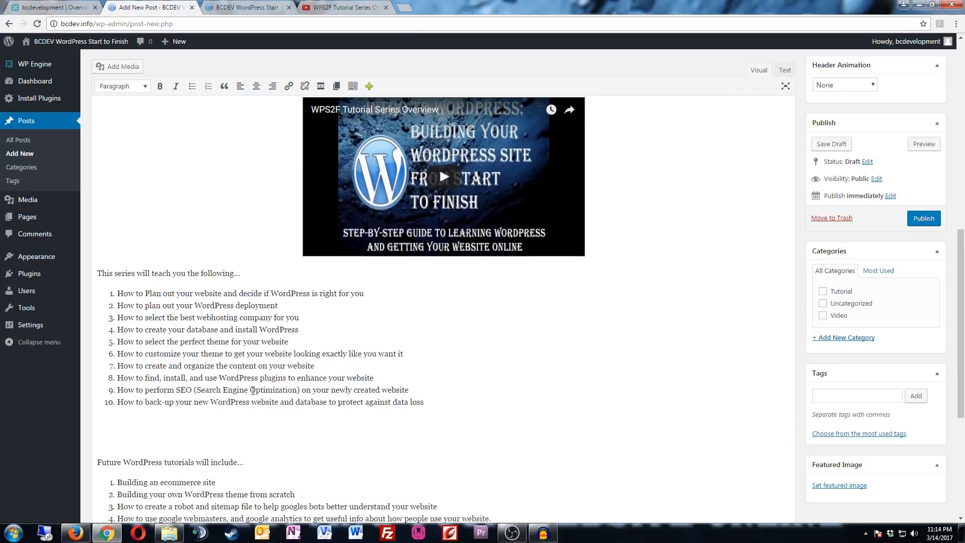
{"action": "scroll", "coordinate": [253, 390], "scroll_direction": "down", "scroll_amount": 5}
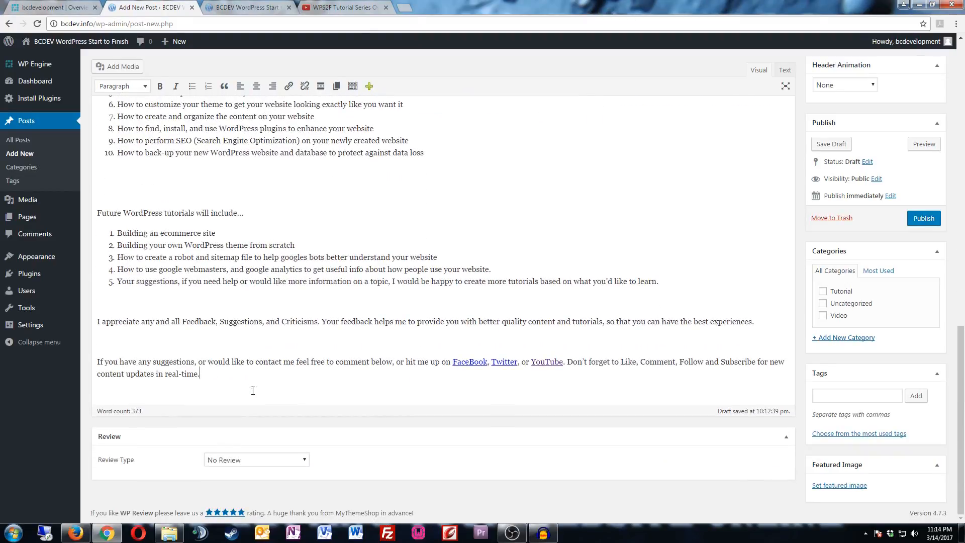
{"action": "scroll", "coordinate": [256, 386], "scroll_direction": "up", "scroll_amount": 14}
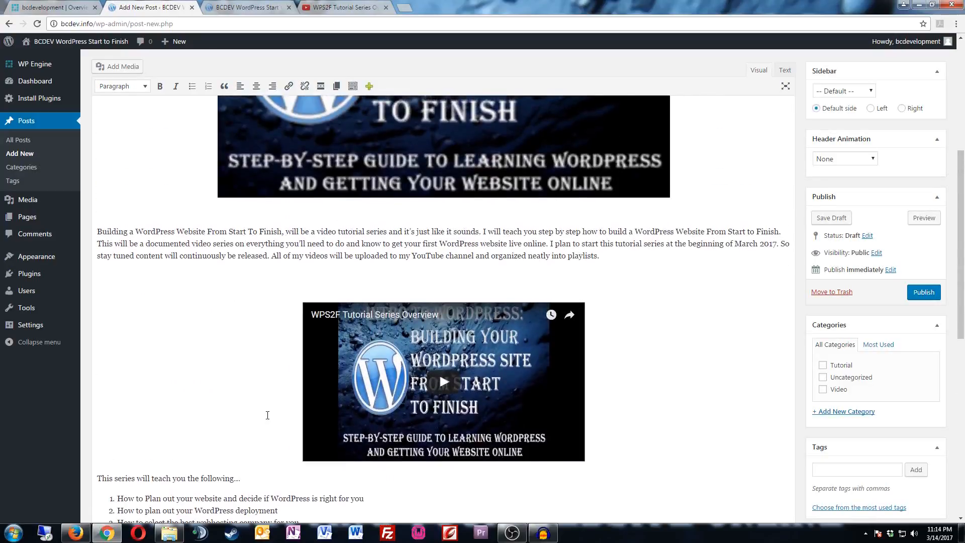
{"action": "scroll", "coordinate": [268, 415], "scroll_direction": "up", "scroll_amount": 2}
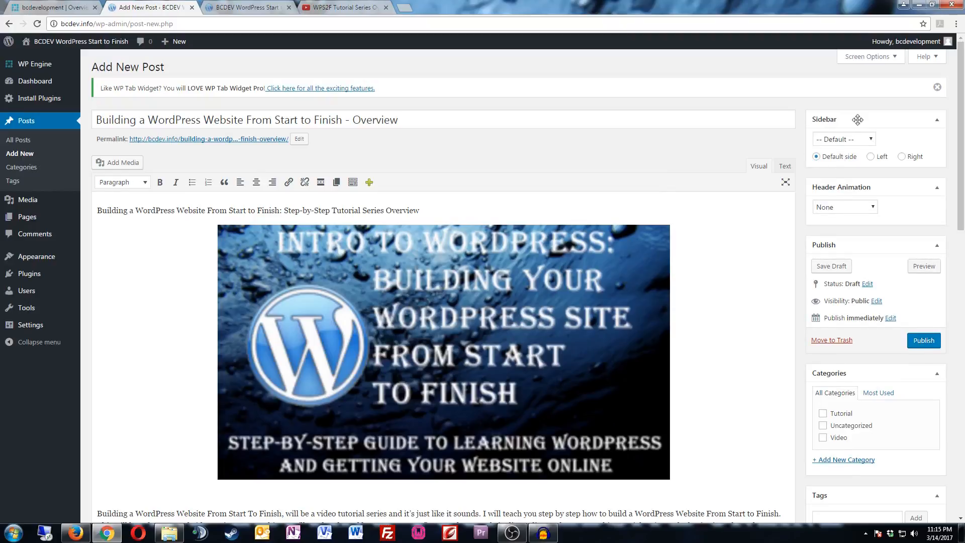
Set the post's sidebar to Post Sidebar and its header animation to Zoom Out Effect
{"action": "left_click", "coordinate": [871, 143]}
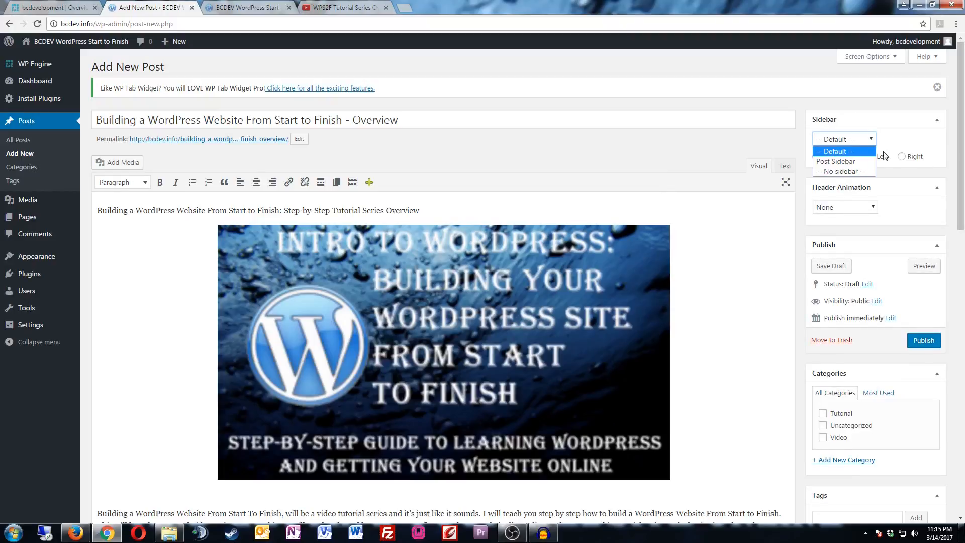
{"action": "left_click", "coordinate": [844, 162]}
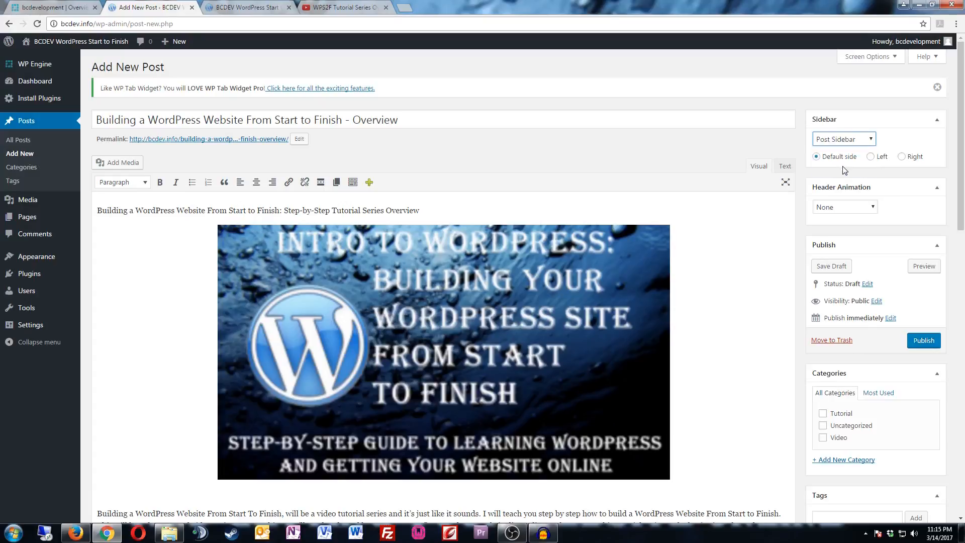
{"action": "scroll", "coordinate": [845, 170], "scroll_direction": "down", "scroll_amount": 1}
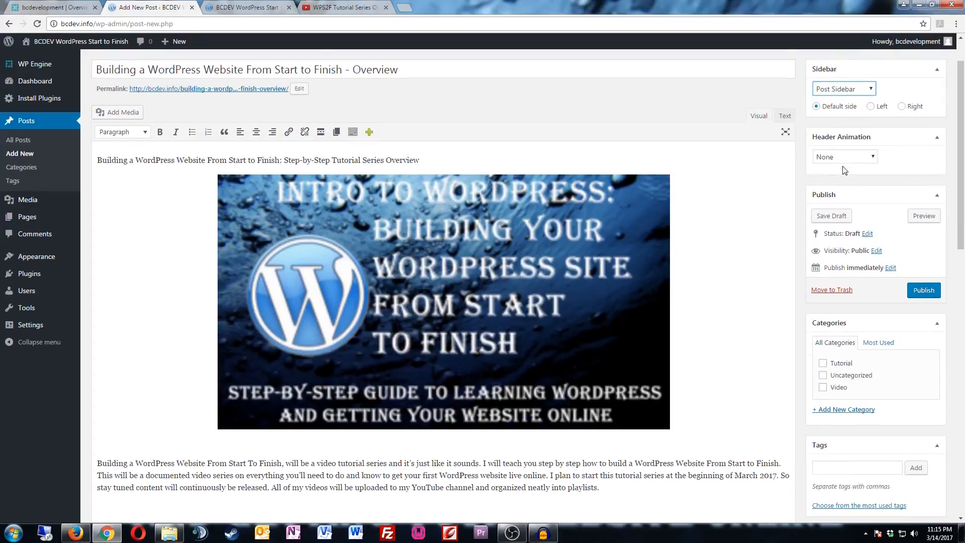
{"action": "left_click", "coordinate": [871, 158]}
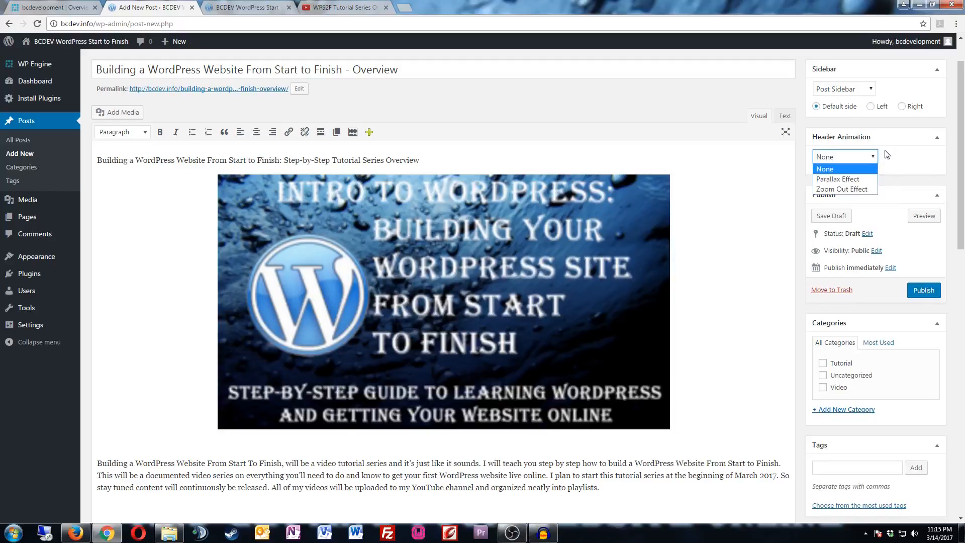
{"action": "left_click", "coordinate": [840, 192]}
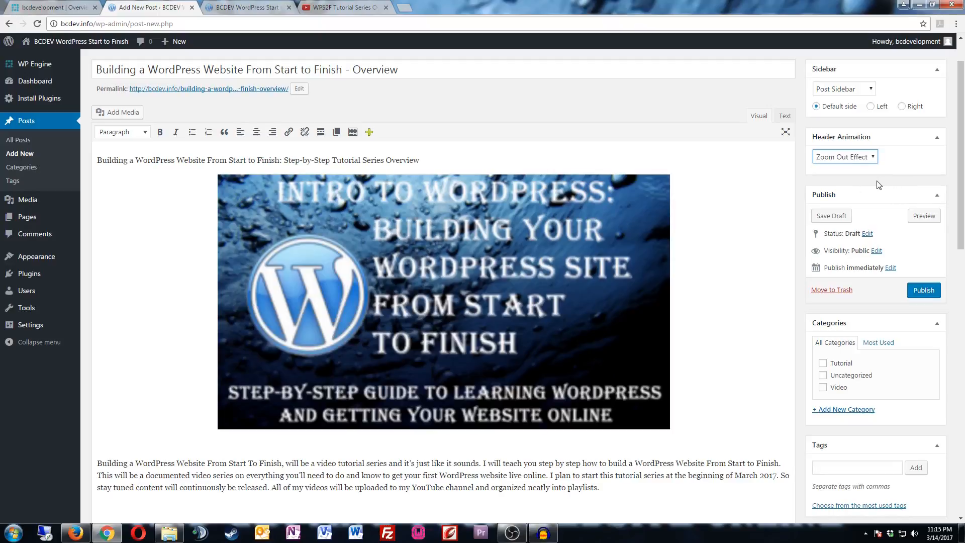
Save the post as a draft and open its preview
{"action": "scroll", "coordinate": [879, 187], "scroll_direction": "down", "scroll_amount": 1}
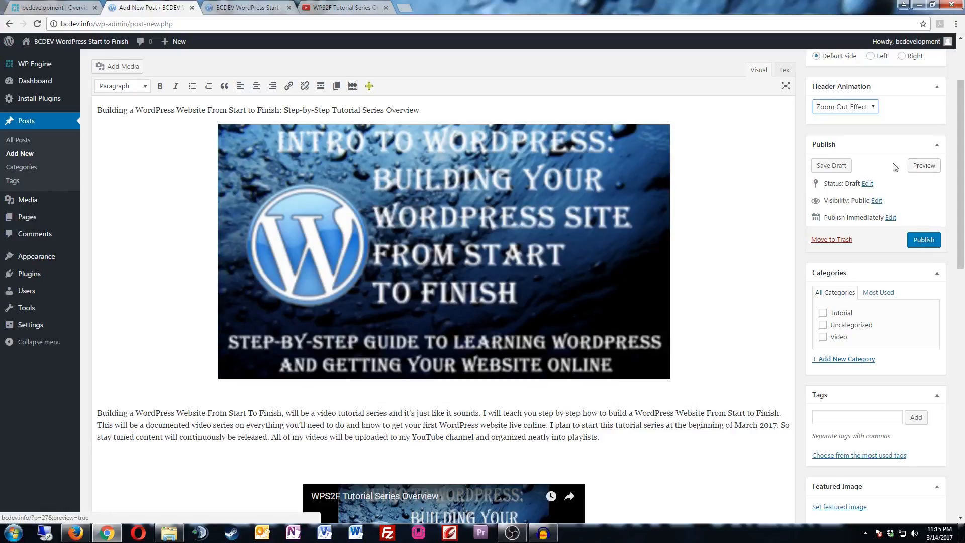
{"action": "left_click", "coordinate": [832, 172]}
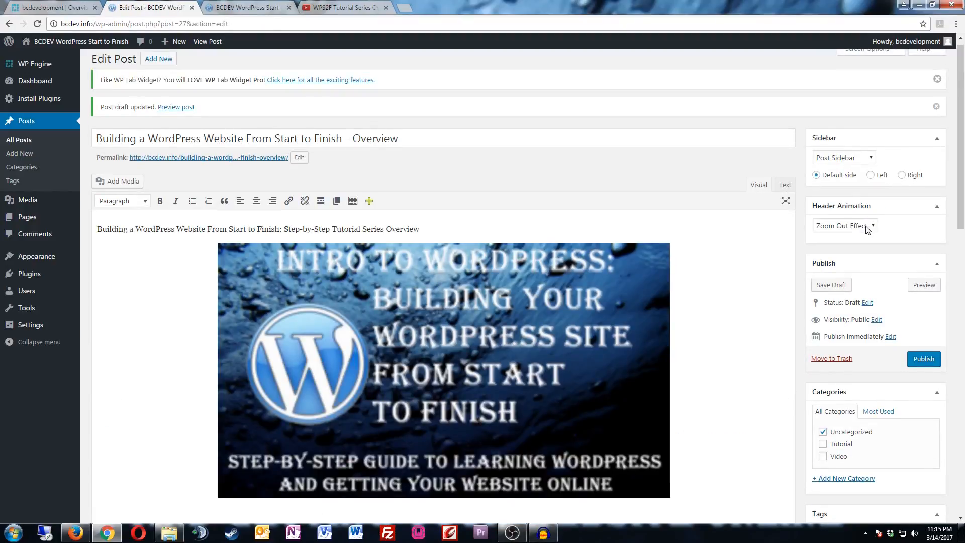
{"action": "left_click", "coordinate": [923, 285]}
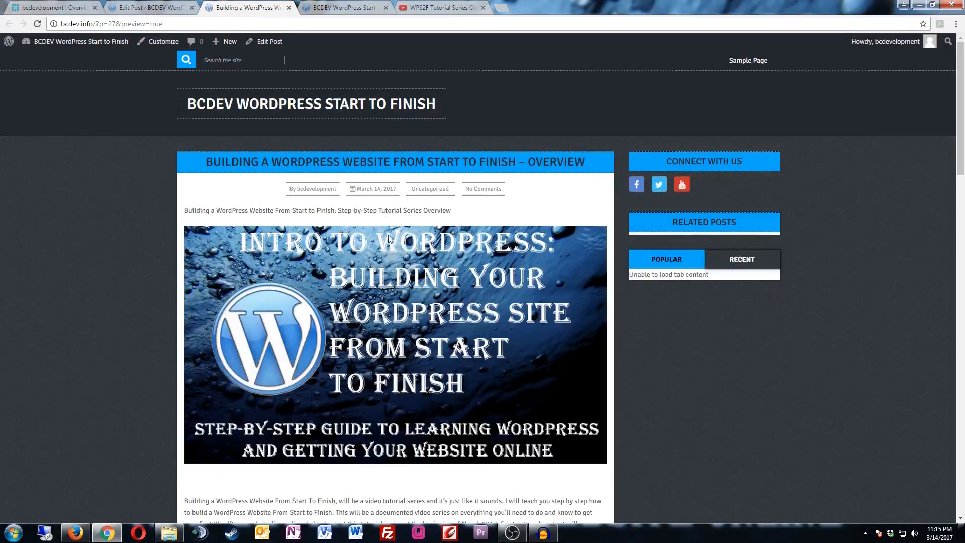
Review the previewed post from its title down to the comment form and footer, checking the image, video, lists and links
{"action": "scroll", "coordinate": [486, 280], "scroll_direction": "down", "scroll_amount": 2}
{"action": "scroll", "coordinate": [487, 280], "scroll_direction": "down", "scroll_amount": 8}
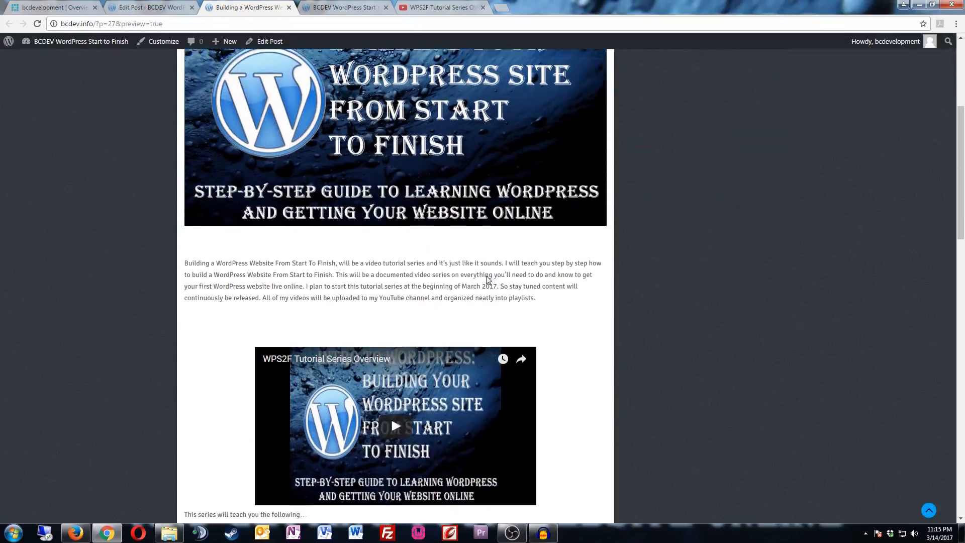
{"action": "scroll", "coordinate": [487, 281], "scroll_direction": "down", "scroll_amount": 6}
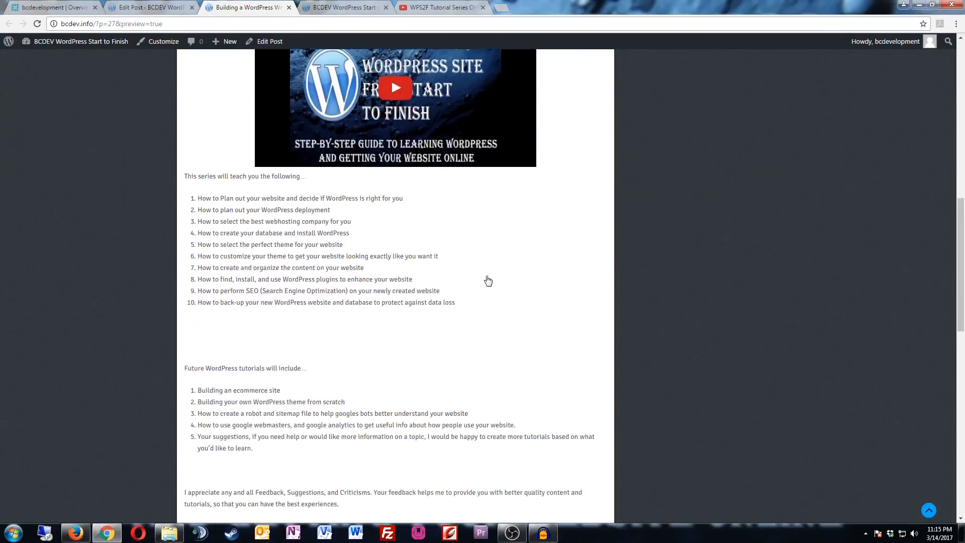
{"action": "scroll", "coordinate": [486, 280], "scroll_direction": "down", "scroll_amount": 5}
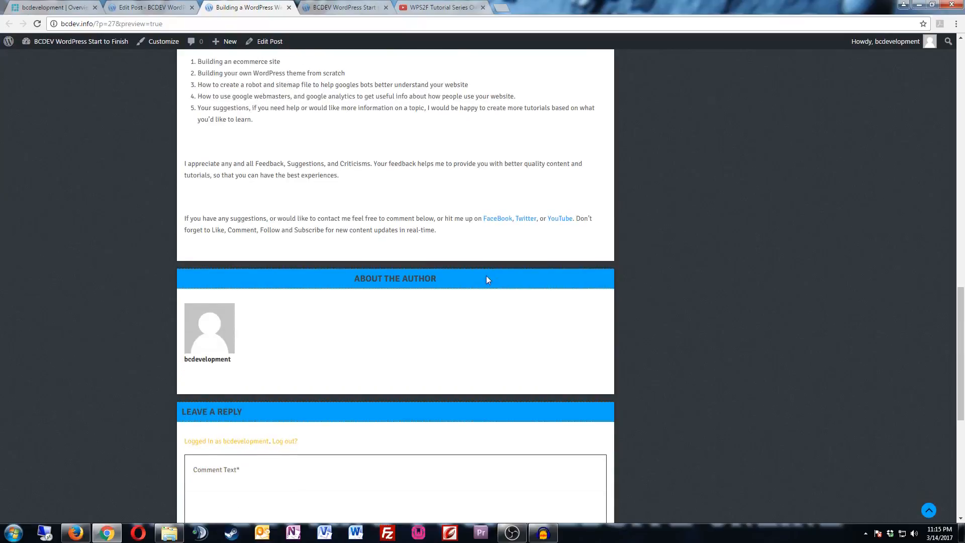
{"action": "scroll", "coordinate": [486, 280], "scroll_direction": "down", "scroll_amount": 3}
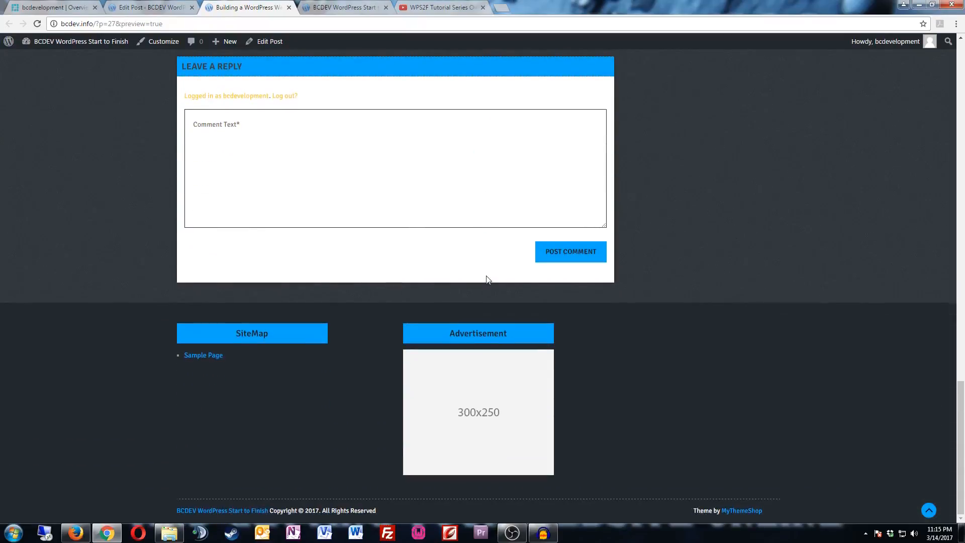
{"action": "scroll", "coordinate": [486, 280], "scroll_direction": "up", "scroll_amount": 10}
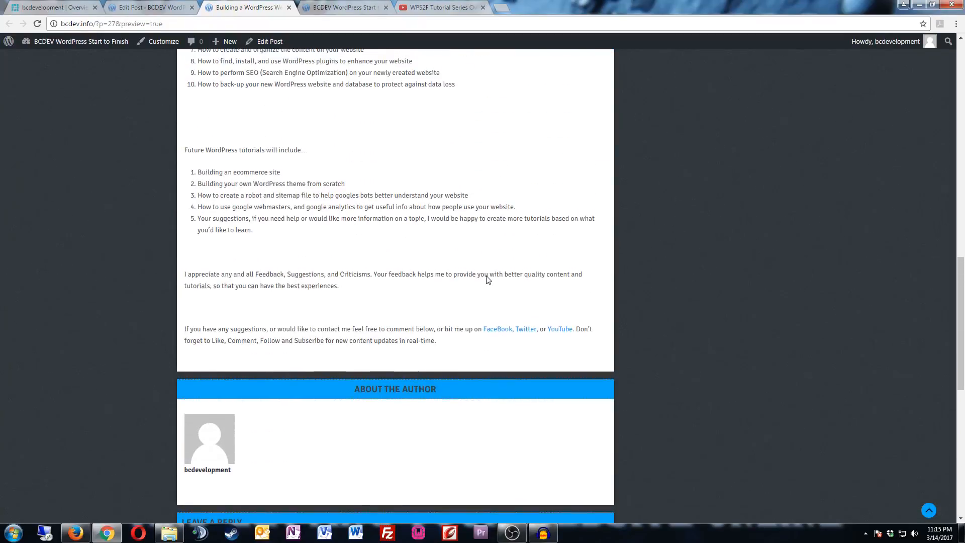
{"action": "scroll", "coordinate": [486, 280], "scroll_direction": "up", "scroll_amount": 15}
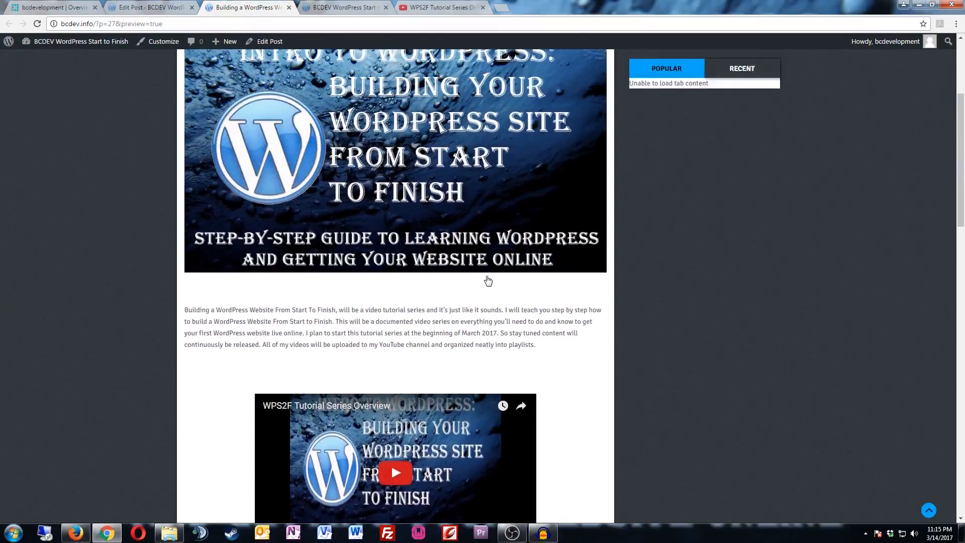
{"action": "scroll", "coordinate": [486, 280], "scroll_direction": "up", "scroll_amount": 1}
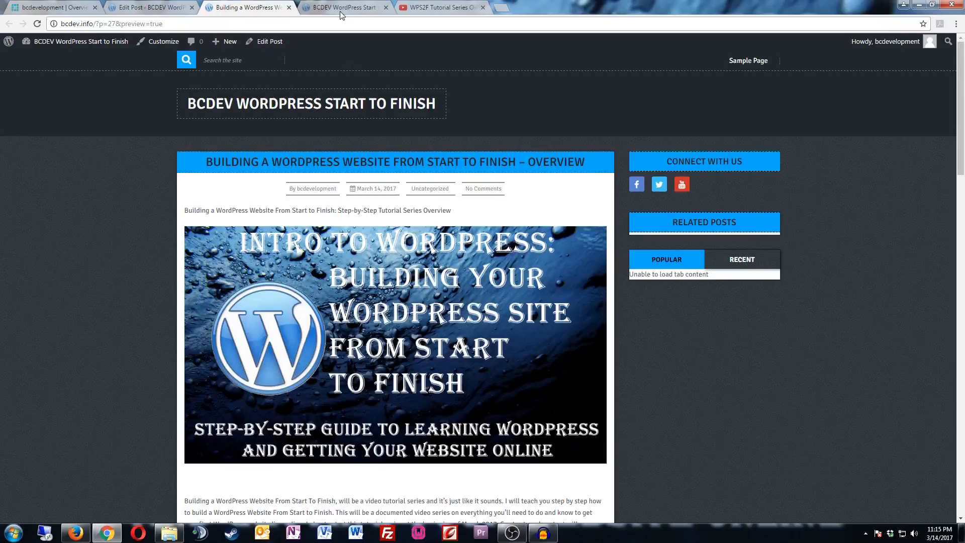
Return to the post editor and assign the post to the Tutorial and Video categories, removing it from Uncategorized
{"action": "left_click", "coordinate": [155, 8]}
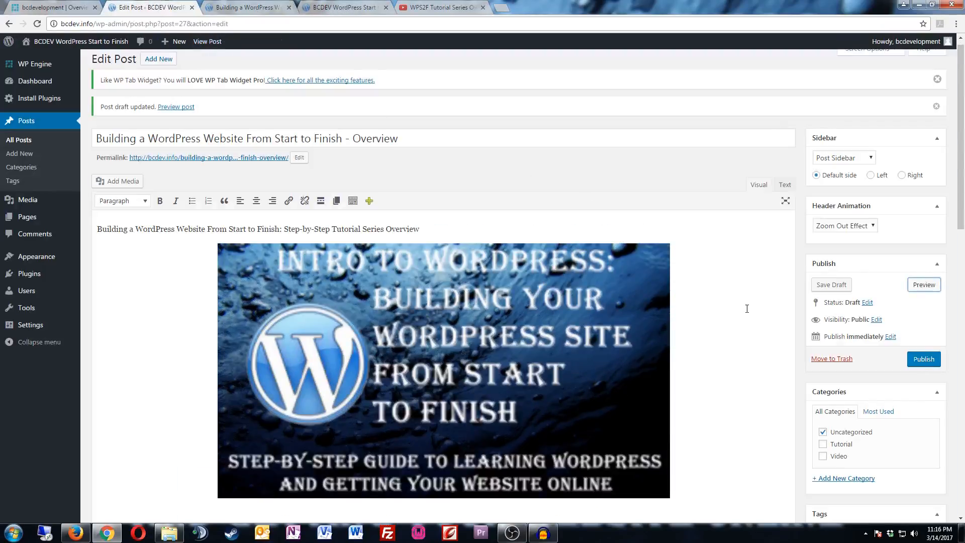
{"action": "scroll", "coordinate": [747, 309], "scroll_direction": "down", "scroll_amount": 3}
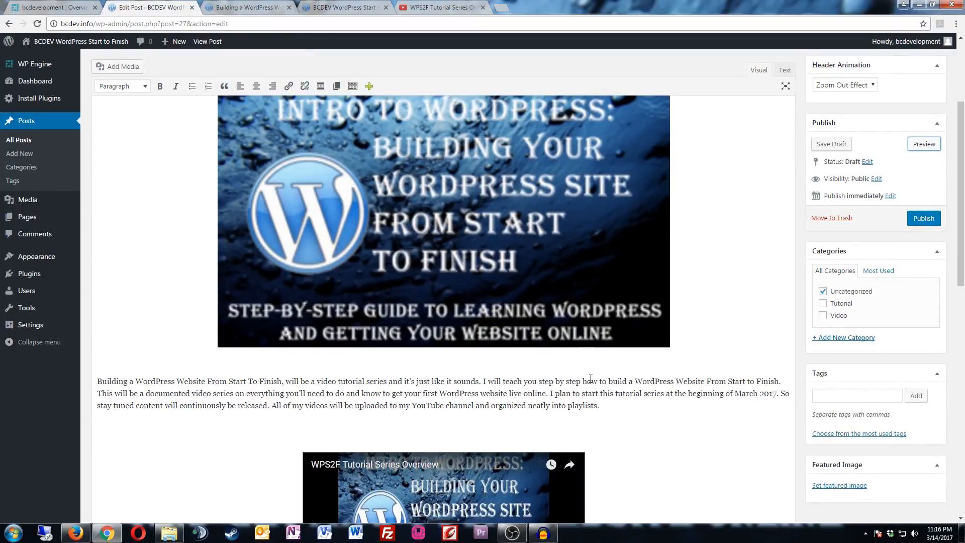
{"action": "left_click", "coordinate": [823, 304]}
{"action": "left_click", "coordinate": [823, 292]}
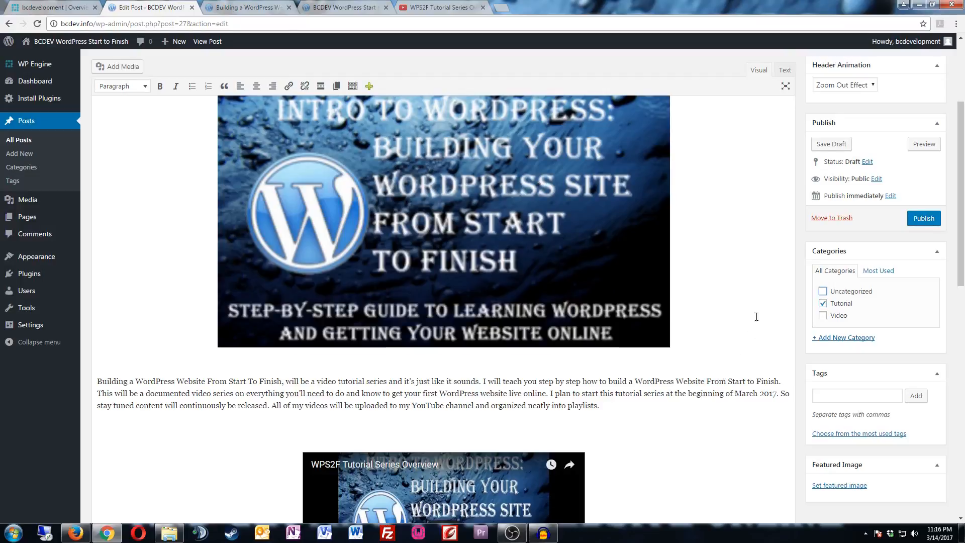
{"action": "left_click", "coordinate": [822, 316]}
Add the tags WordPress, Tutorial and WPEngine to the post
{"action": "scroll", "coordinate": [721, 371], "scroll_direction": "down", "scroll_amount": 1}
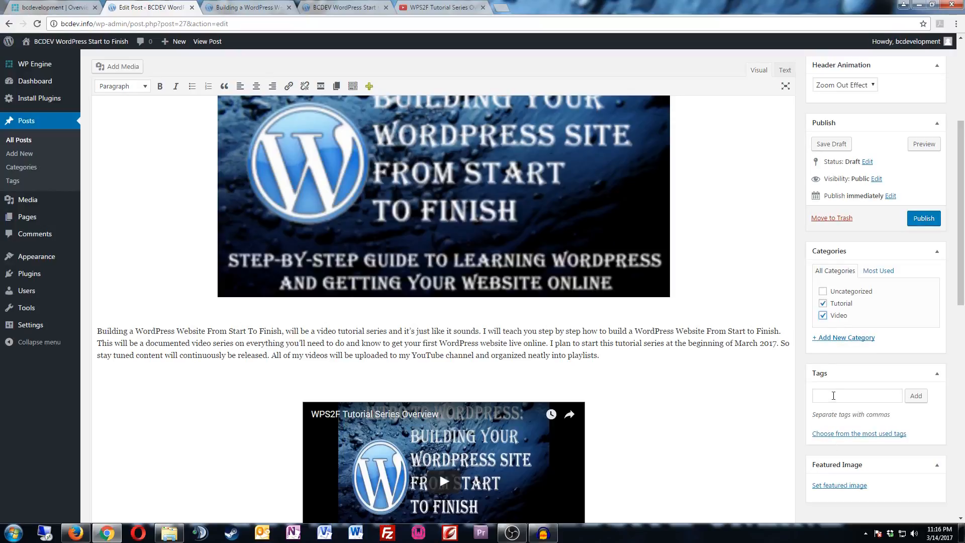
{"action": "left_click", "coordinate": [833, 434]}
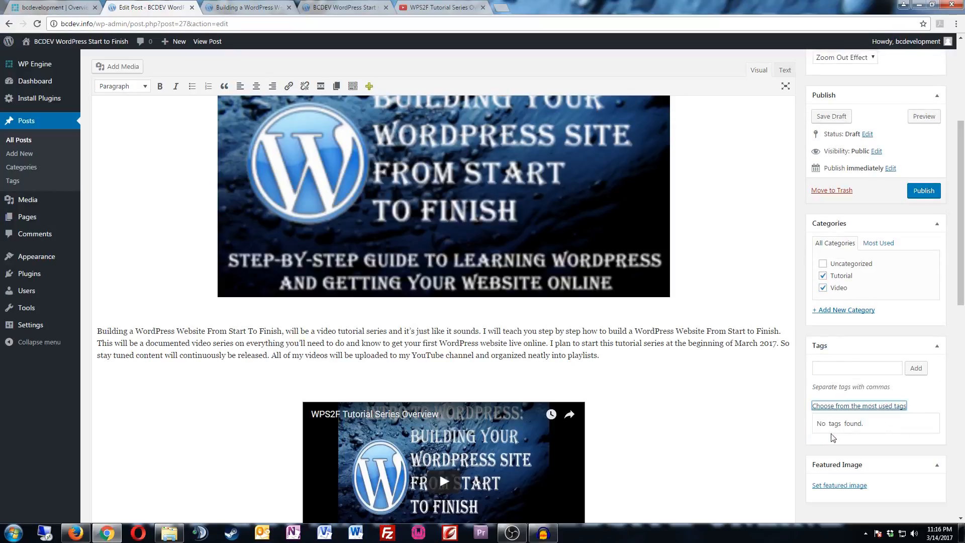
{"action": "left_click", "coordinate": [844, 369]}
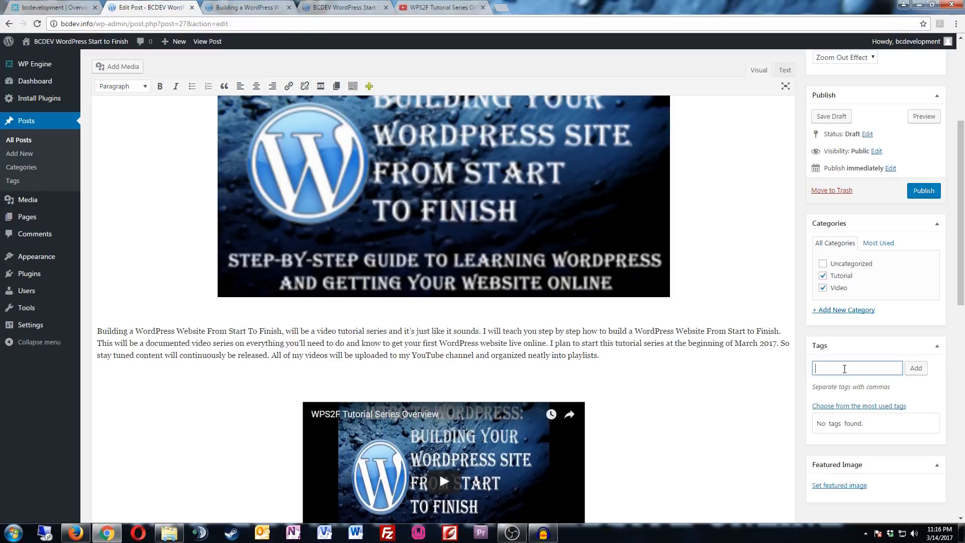
{"action": "type", "text": "WordPress"}
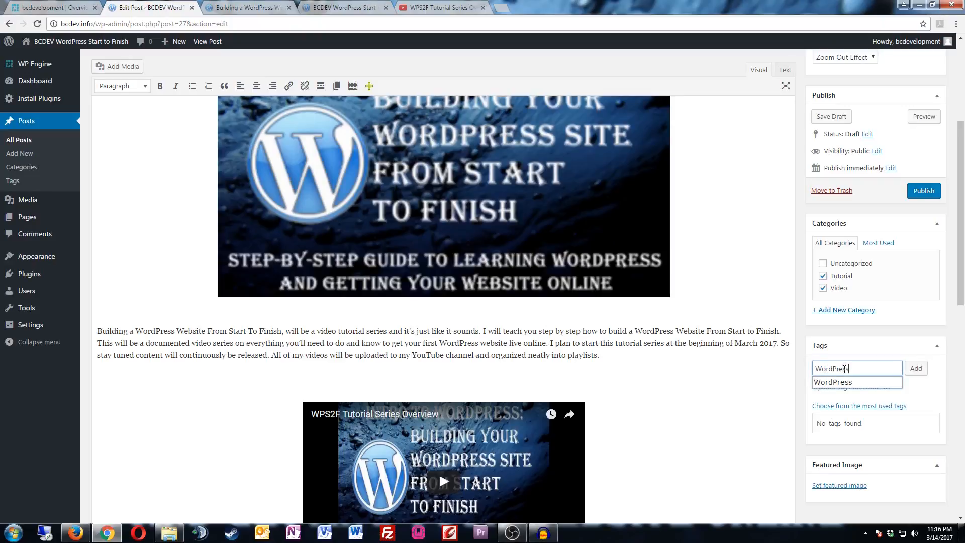
{"action": "left_click", "coordinate": [916, 372]}
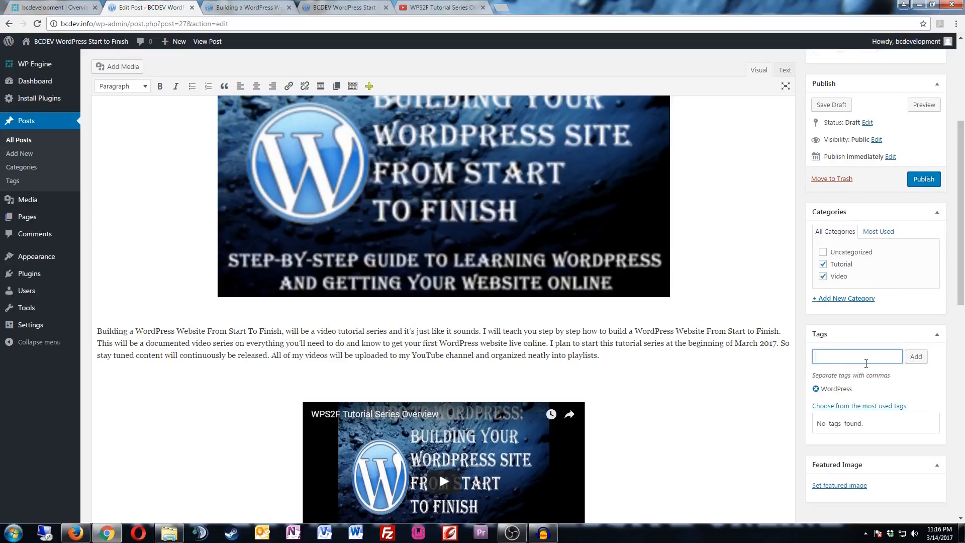
{"action": "type", "text": "Tutorial"}
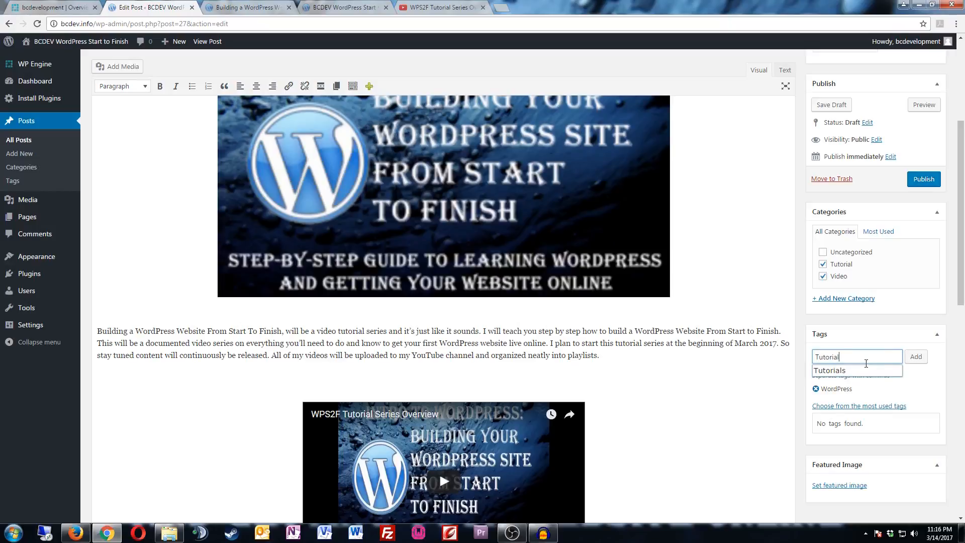
{"action": "left_click", "coordinate": [915, 356]}
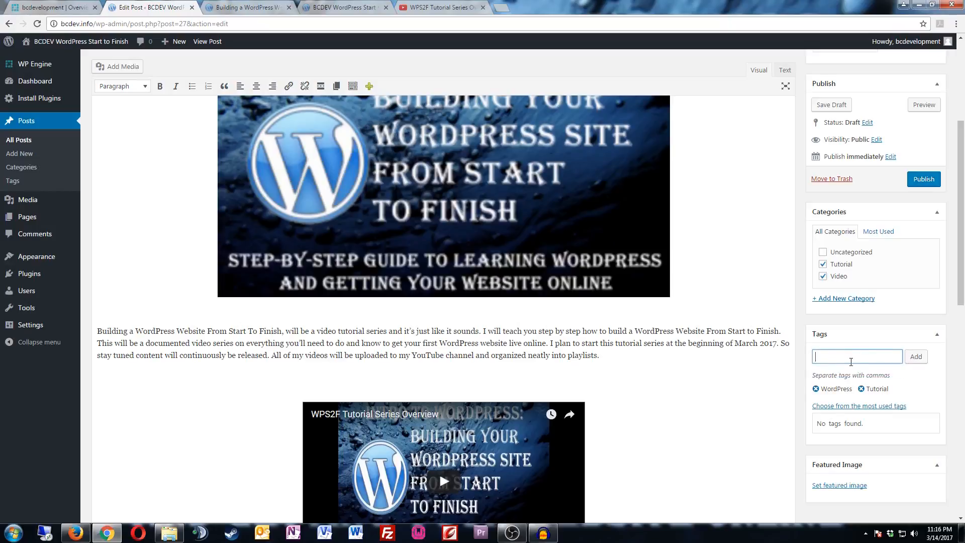
{"action": "type", "text": "WPEngine"}
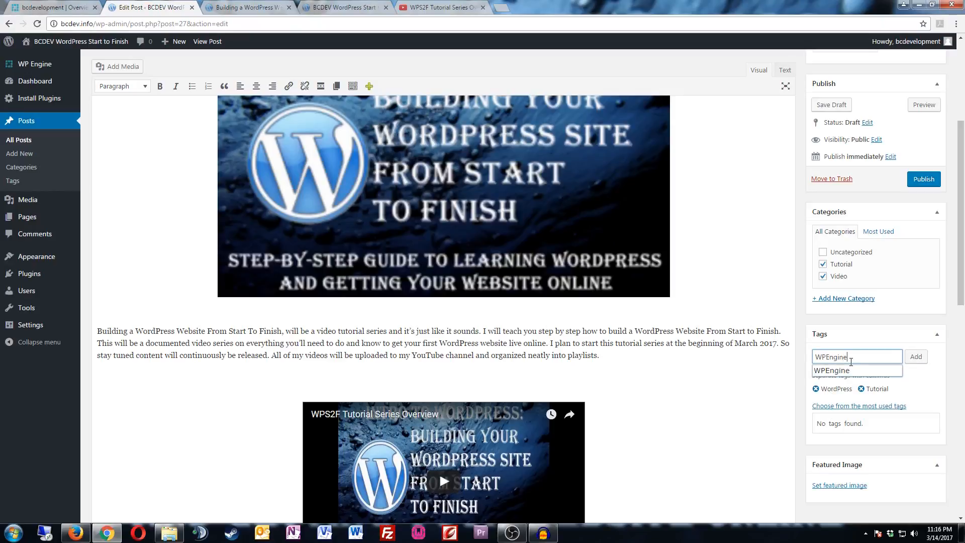
{"action": "left_click", "coordinate": [913, 358]}
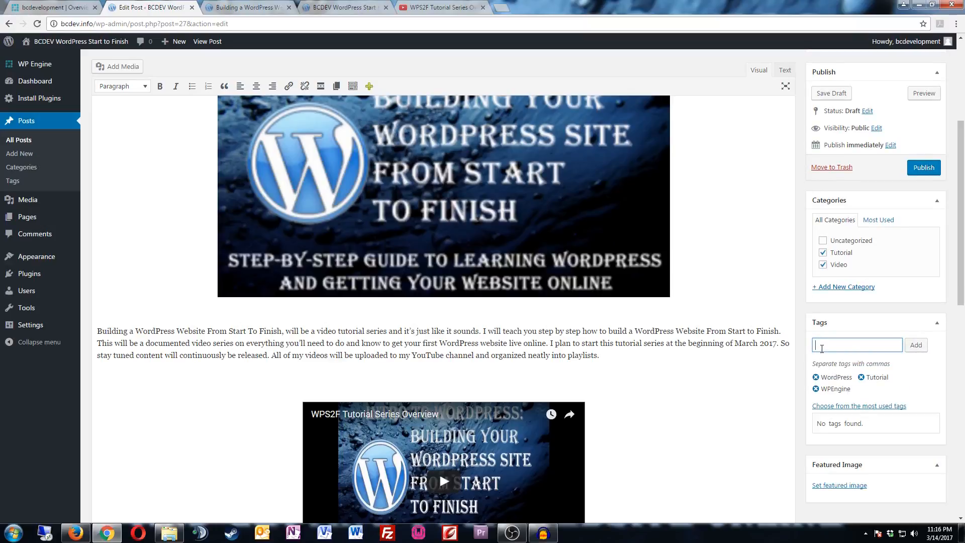
Set intro_toWordPress.png from the media library as the post's featured image
{"action": "scroll", "coordinate": [804, 347], "scroll_direction": "down", "scroll_amount": 6}
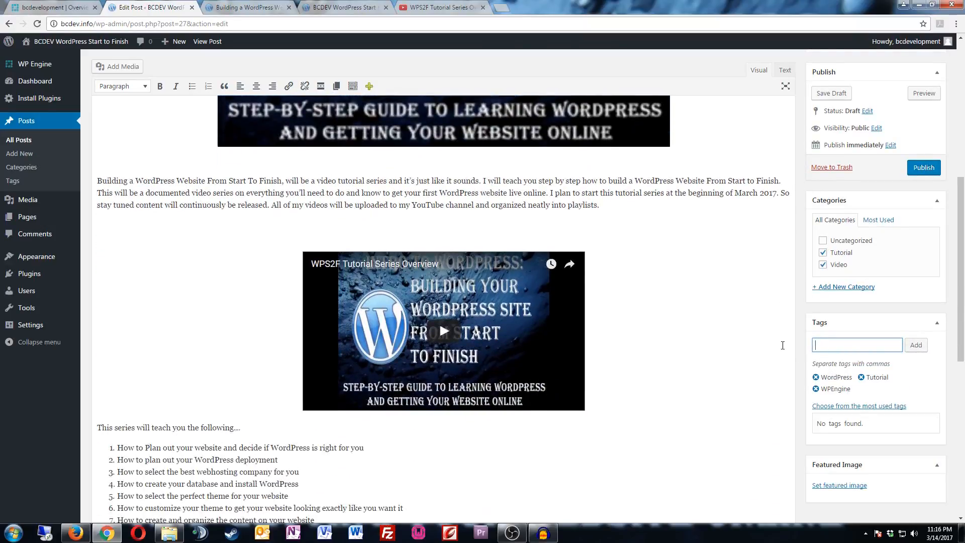
{"action": "scroll", "coordinate": [782, 346], "scroll_direction": "down", "scroll_amount": 5}
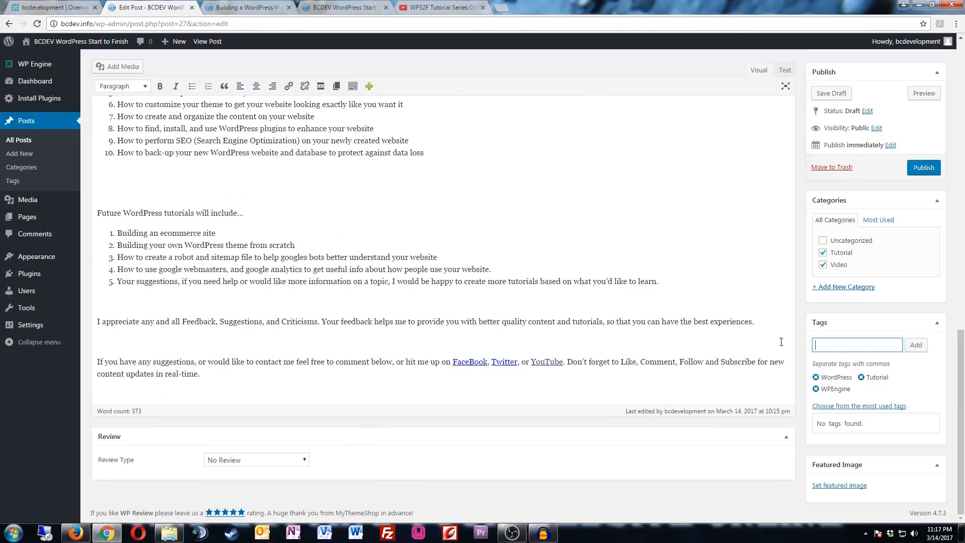
{"action": "left_click", "coordinate": [852, 485]}
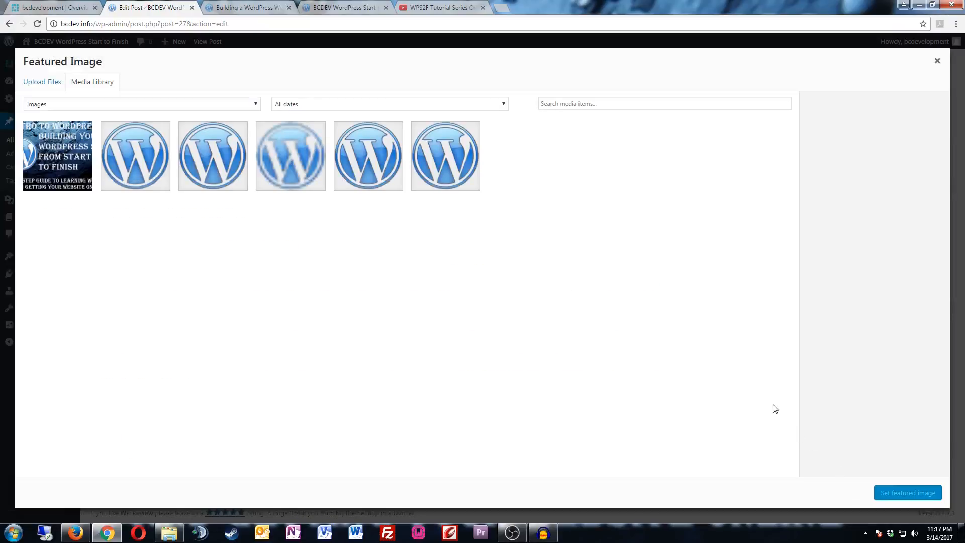
{"action": "left_click", "coordinate": [70, 155]}
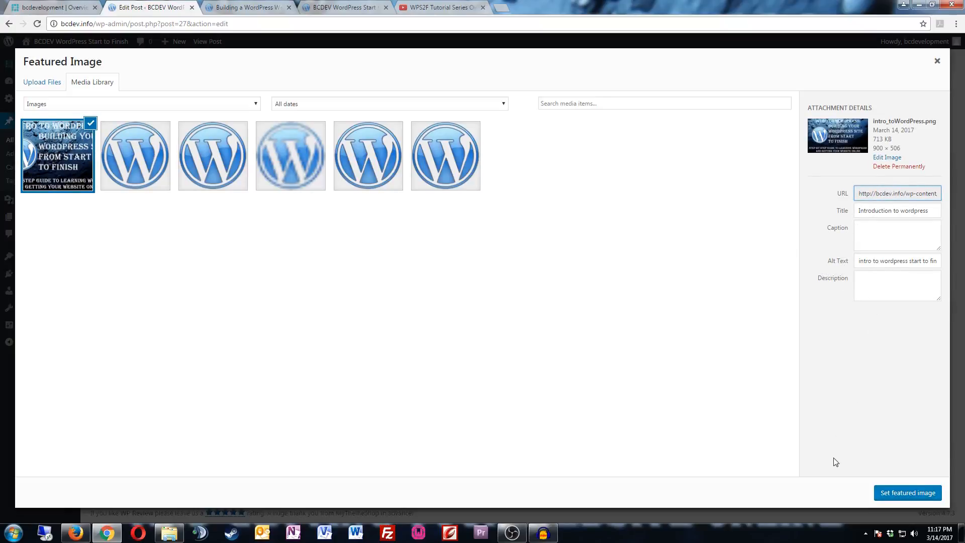
{"action": "left_click", "coordinate": [897, 495]}
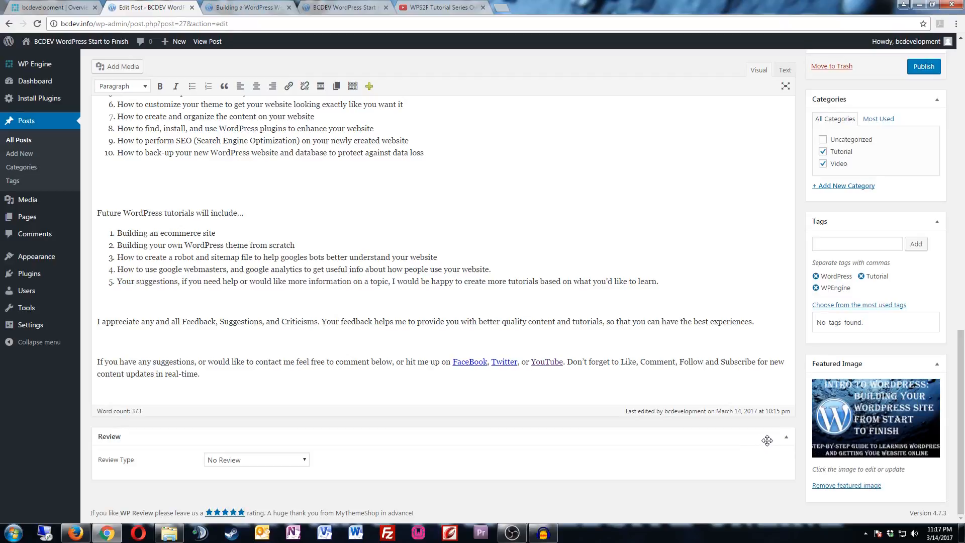
Insert two blank lines between the embedded video and "This series will teach you the following…", and publish the post
{"action": "scroll", "coordinate": [767, 440], "scroll_direction": "up", "scroll_amount": 7}
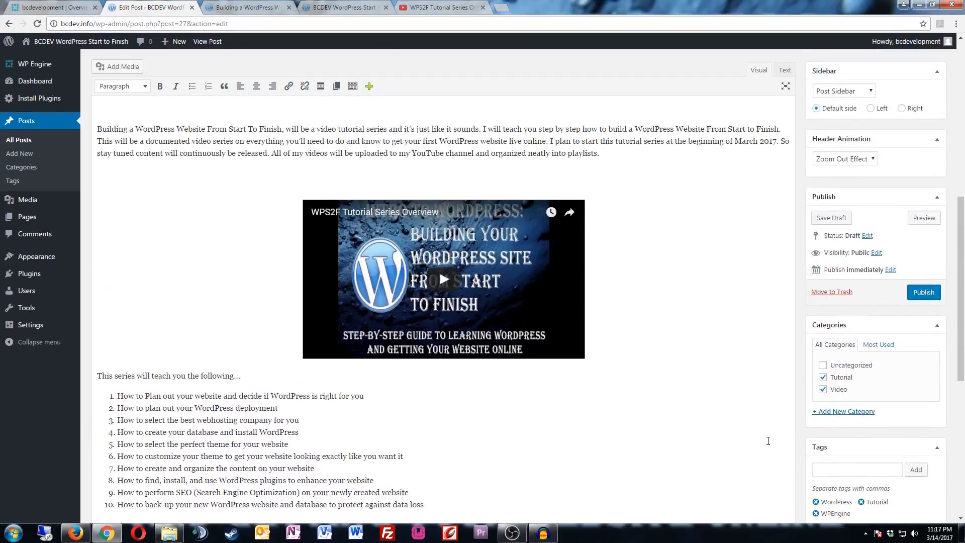
{"action": "left_click", "coordinate": [98, 375]}
{"action": "key", "text": "Return"}
{"action": "key", "text": "Return"}
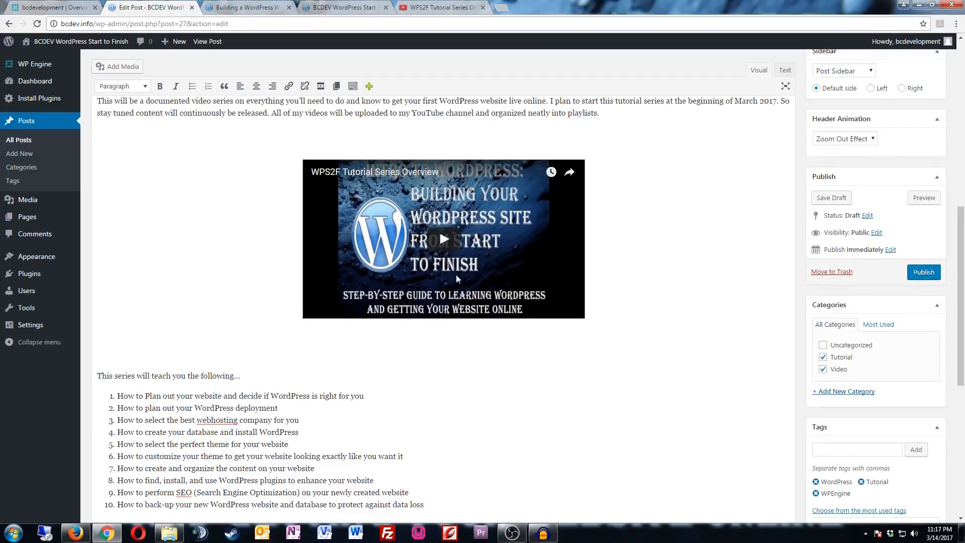
{"action": "left_click", "coordinate": [925, 273]}
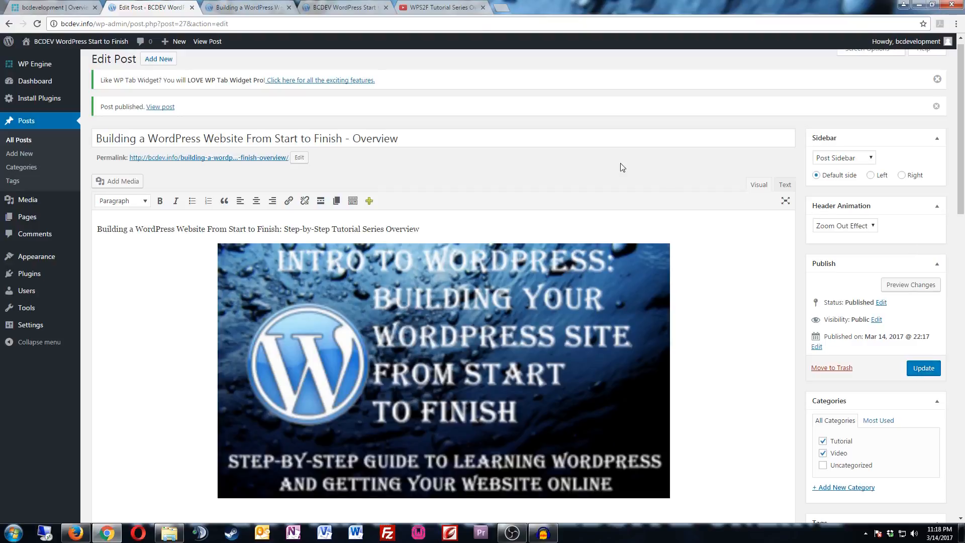
Visit the live site's home page and examine the new post's title, excerpt and featured image
{"action": "mouse_move", "coordinate": [110, 41]}
{"action": "left_click", "coordinate": [42, 59]}
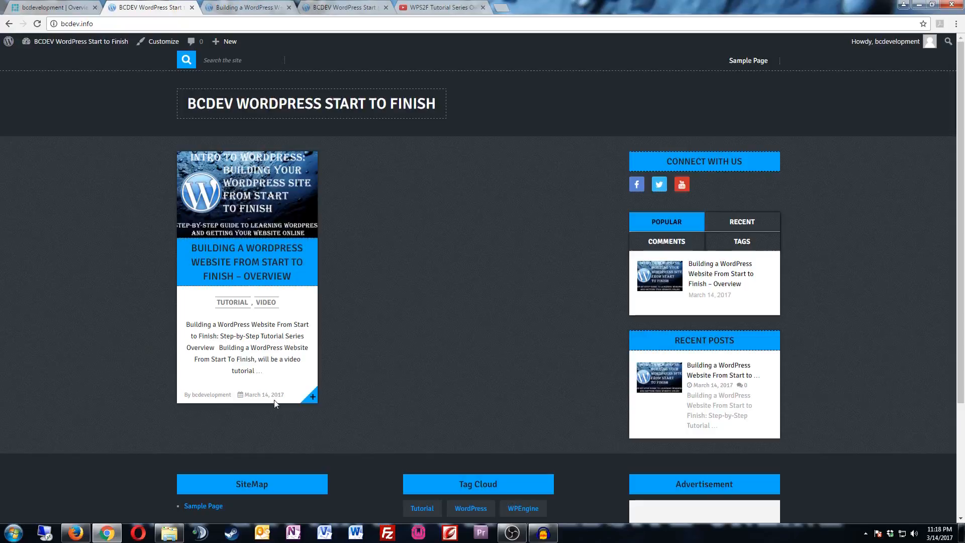
{"action": "left_click_drag", "start_coordinate": [266, 374], "coordinate": [181, 327]}
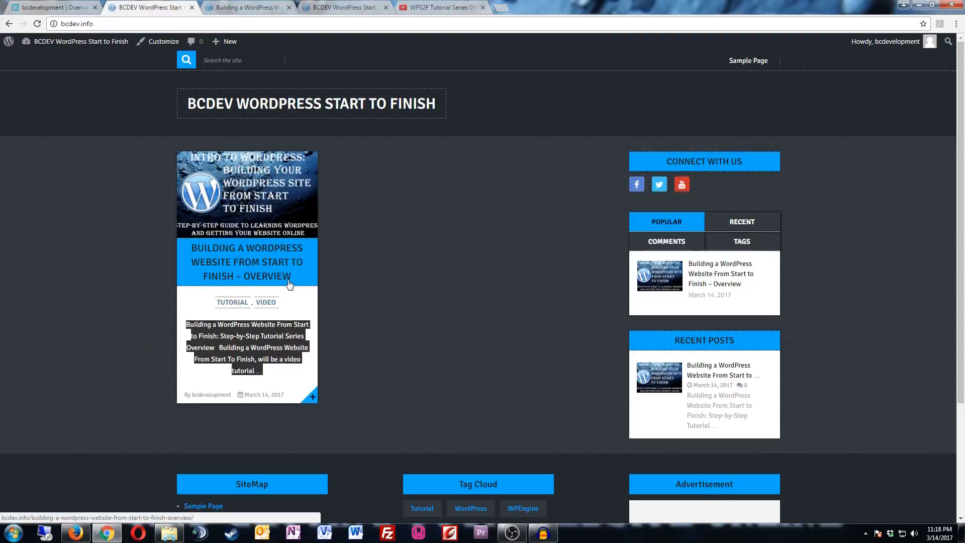
{"action": "mouse_move", "coordinate": [243, 176]}
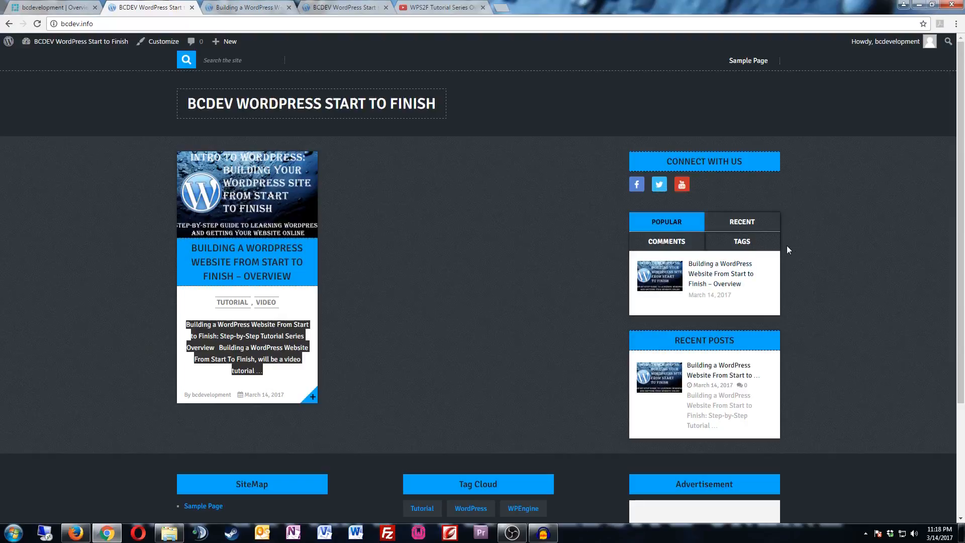
Check the Recent, Popular, Comments and Tags views of the sidebar's tabbed widget, ending on Popular
{"action": "left_click", "coordinate": [728, 225]}
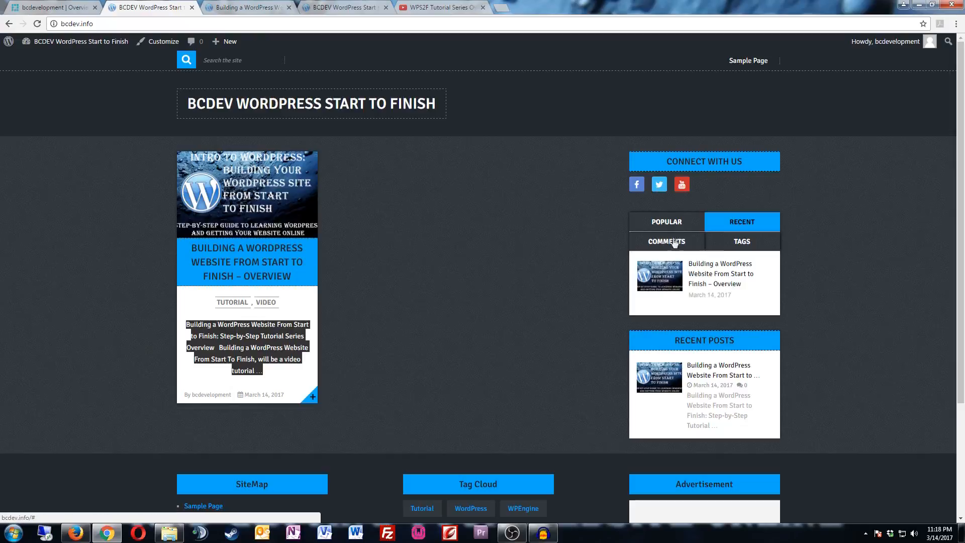
{"action": "left_click", "coordinate": [676, 225]}
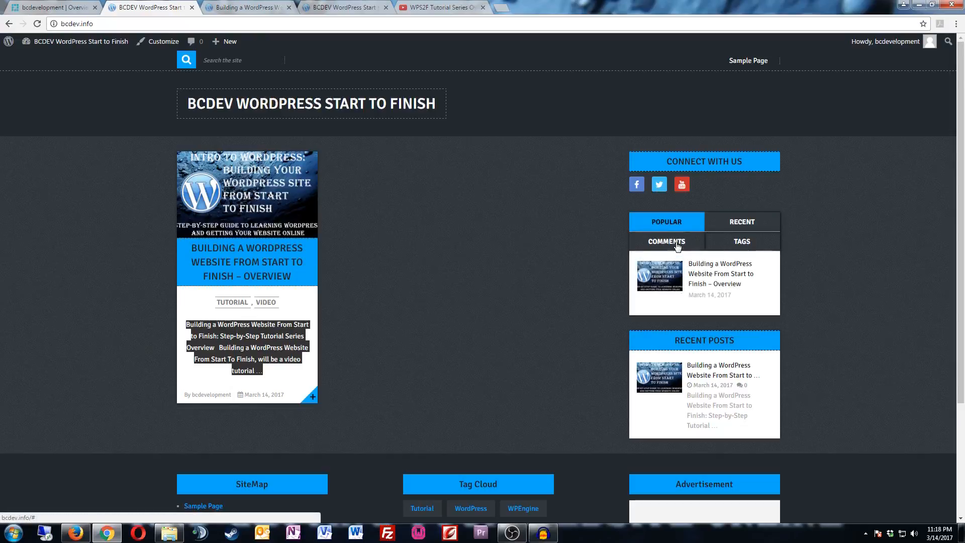
{"action": "left_click", "coordinate": [677, 246]}
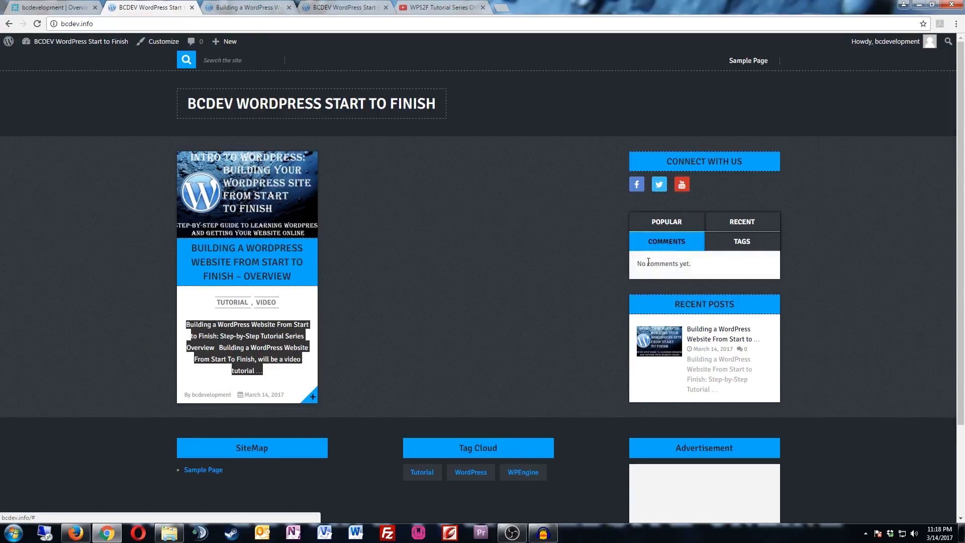
{"action": "left_click", "coordinate": [732, 247]}
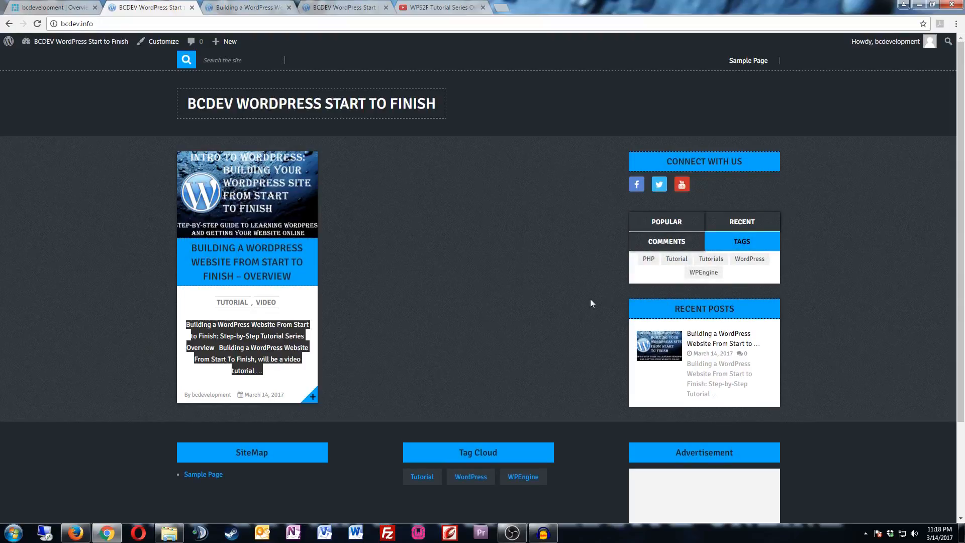
{"action": "left_click", "coordinate": [672, 225]}
Check the footer widgets, open the Tutorial tag from the tag cloud and look over its archive page
{"action": "scroll", "coordinate": [548, 270], "scroll_direction": "down", "scroll_amount": 1}
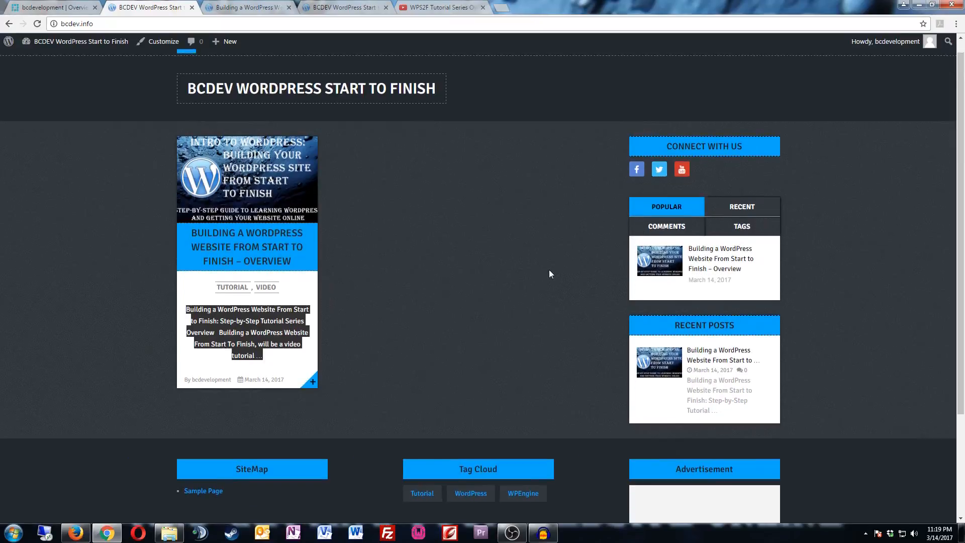
{"action": "scroll", "coordinate": [549, 274], "scroll_direction": "down", "scroll_amount": 3}
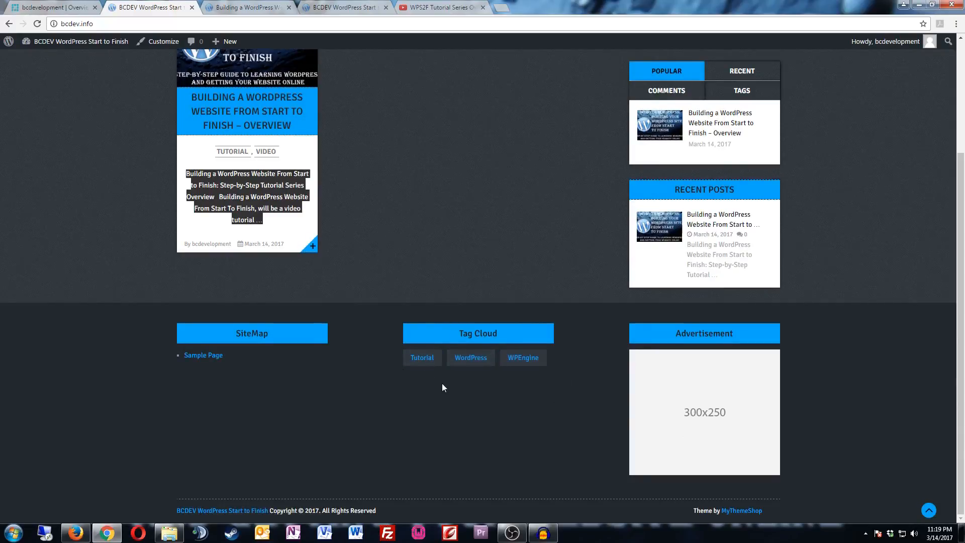
{"action": "left_click", "coordinate": [418, 356]}
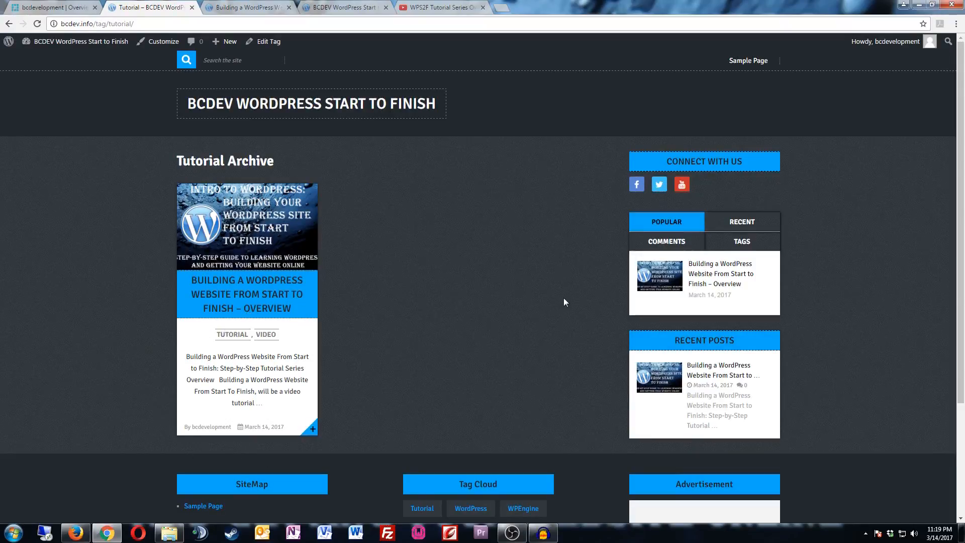
{"action": "scroll", "coordinate": [540, 245], "scroll_direction": "down", "scroll_amount": 3}
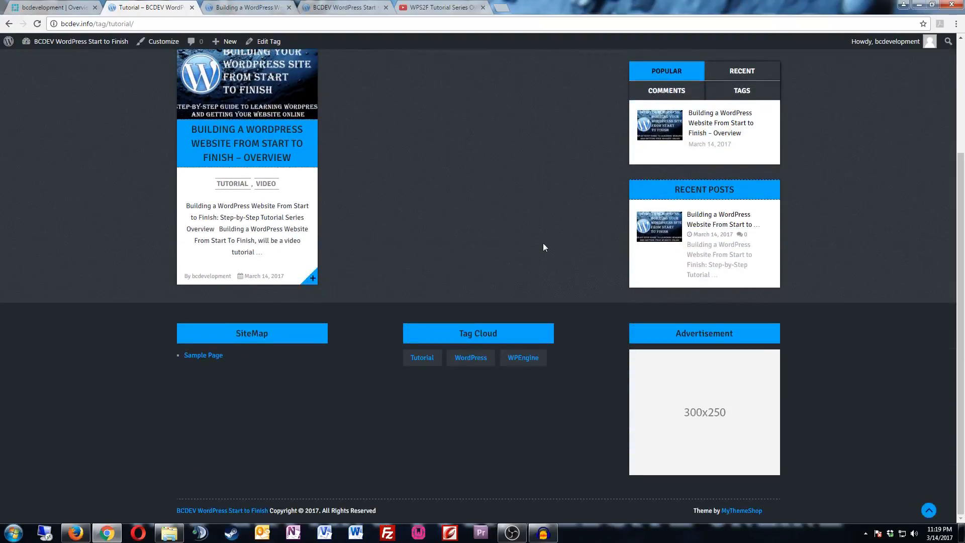
{"action": "scroll", "coordinate": [545, 260], "scroll_direction": "up", "scroll_amount": 3}
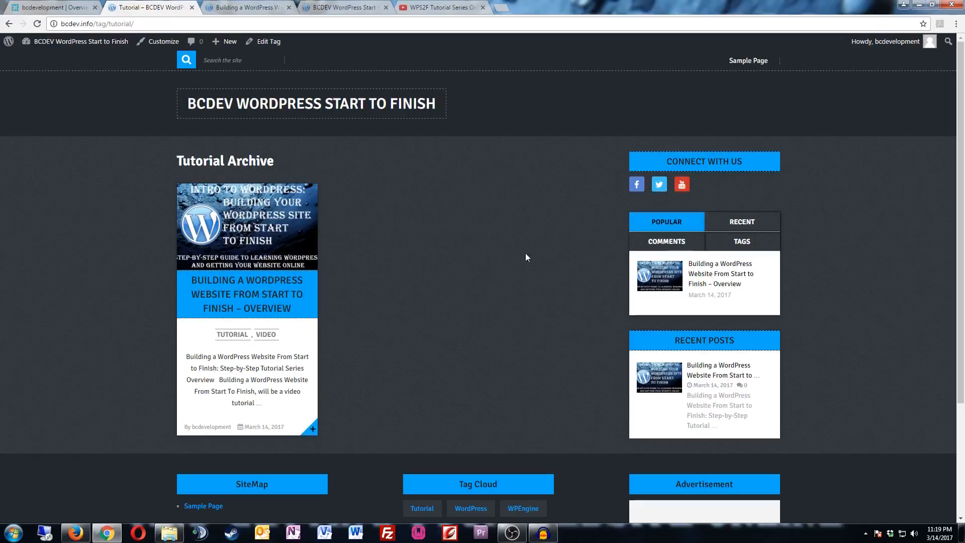
View the site's Sample Page and return to the WordPress admin dashboard
{"action": "left_click", "coordinate": [738, 62]}
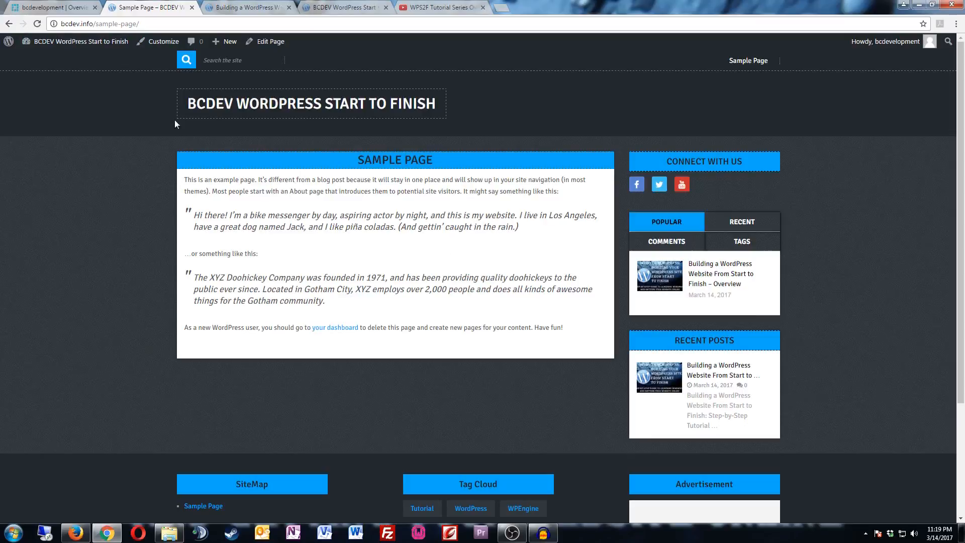
{"action": "mouse_move", "coordinate": [47, 46]}
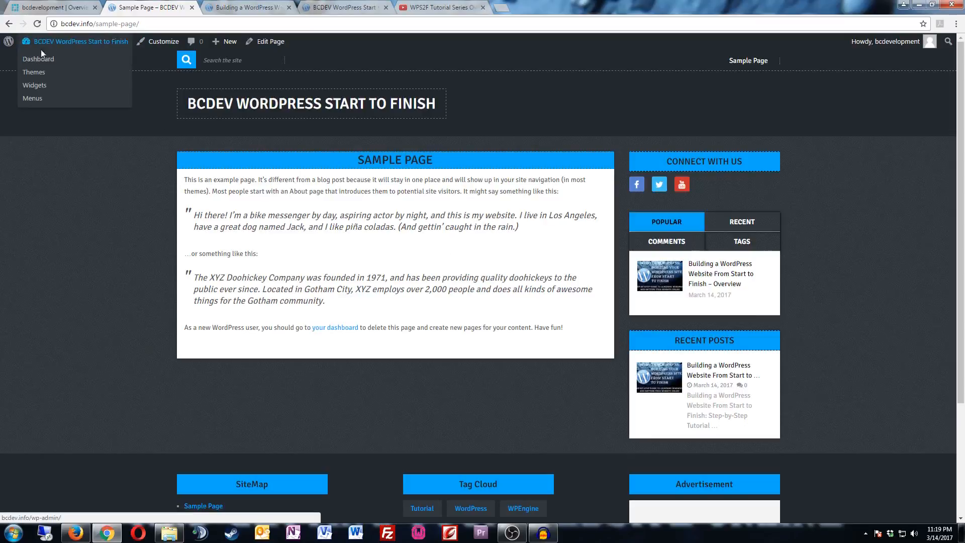
{"action": "left_click", "coordinate": [37, 62]}
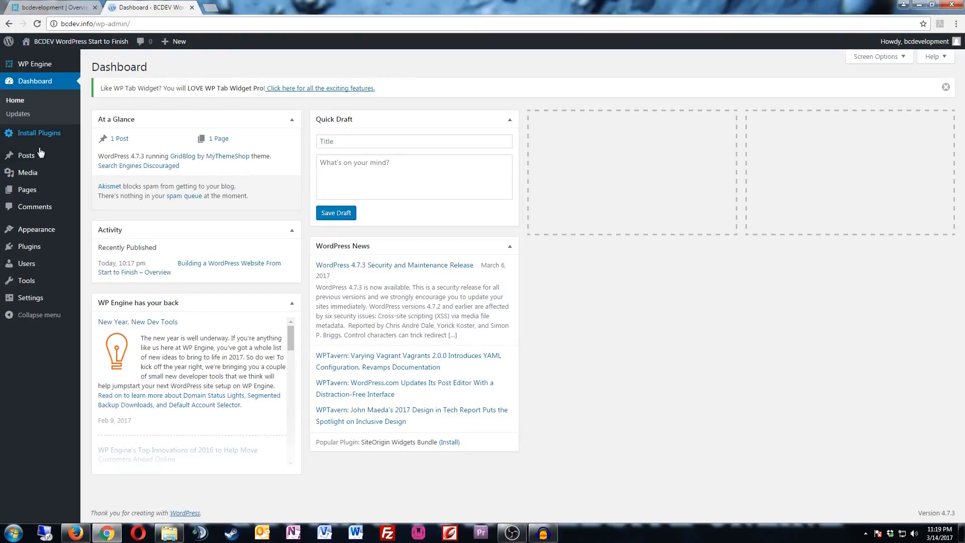
Open the list of pages and move the Sample Page to the trash
{"action": "left_click", "coordinate": [31, 191]}
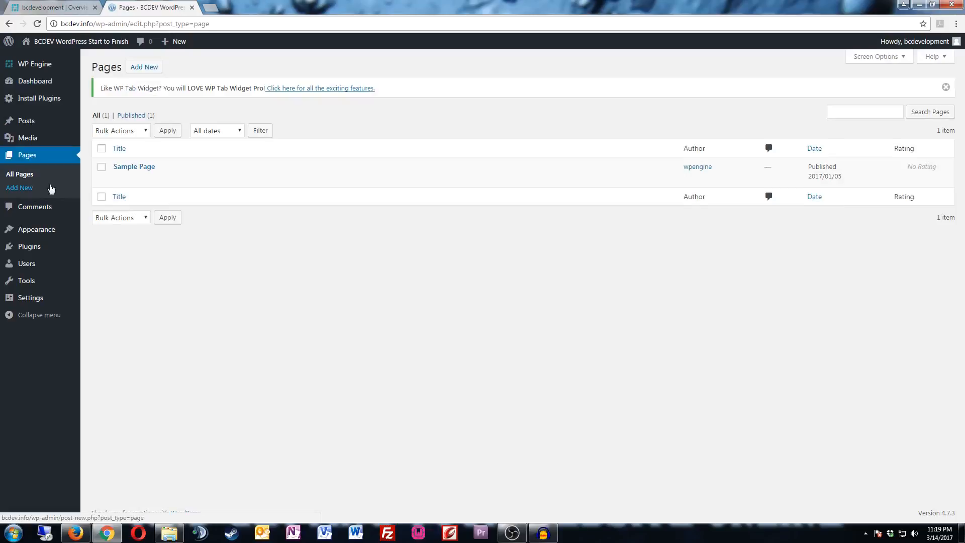
{"action": "left_click", "coordinate": [101, 169]}
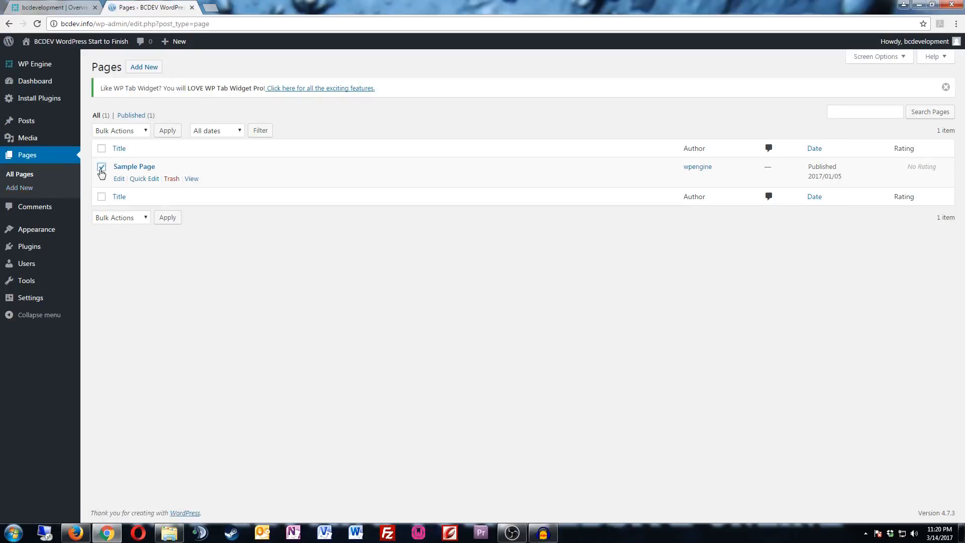
{"action": "left_click", "coordinate": [170, 180]}
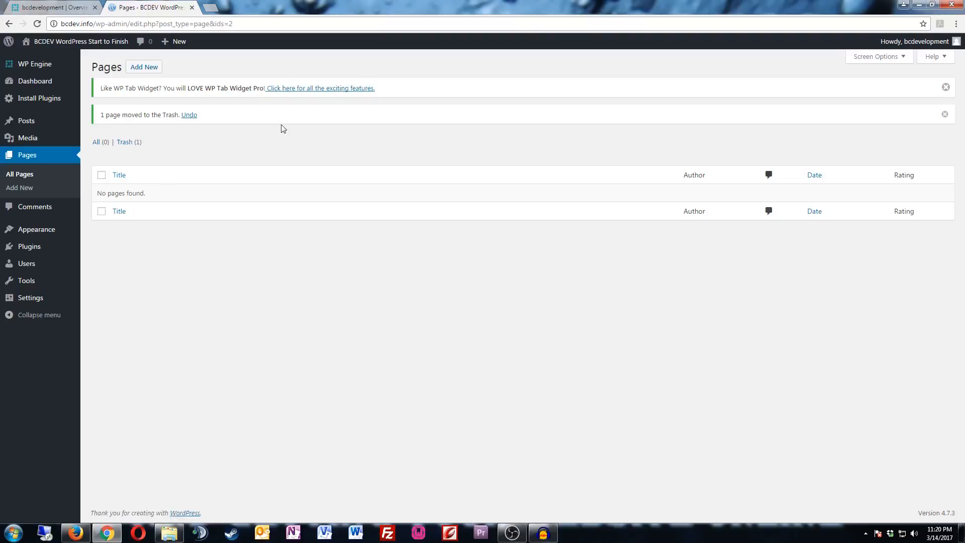
Create a new page titled "About" and paste the prepared about text into its body
{"action": "left_click", "coordinate": [144, 67]}
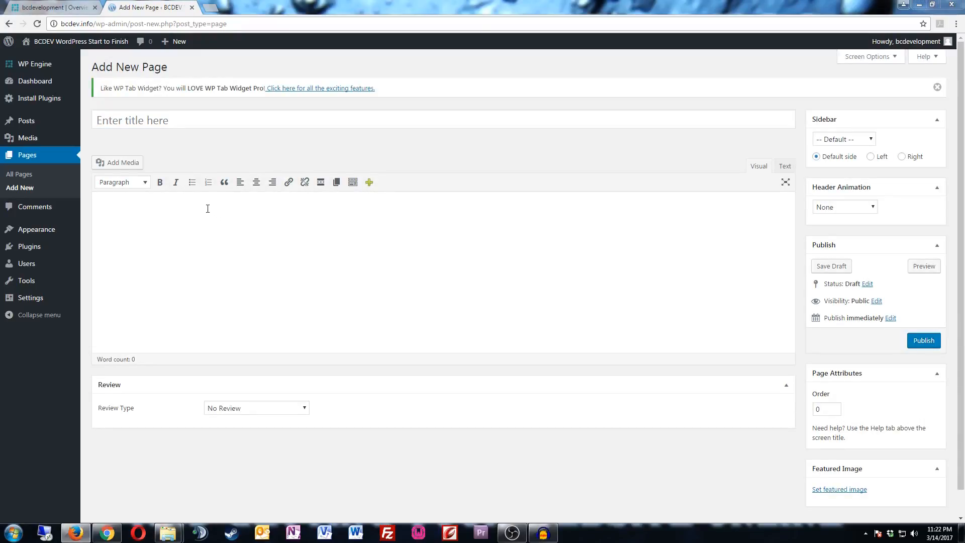
{"action": "left_click", "coordinate": [136, 122]}
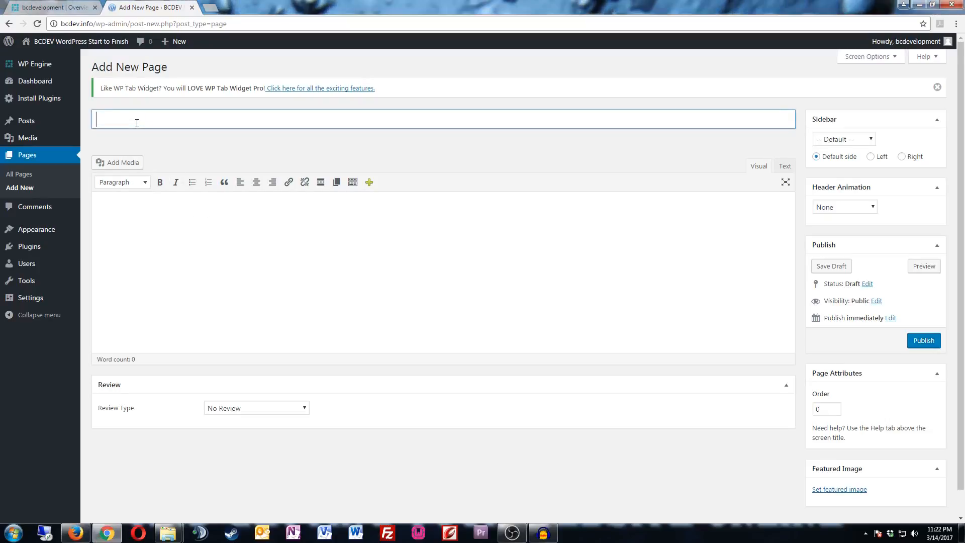
{"action": "type", "text": "About"}
{"action": "scroll", "coordinate": [252, 174], "scroll_direction": "down", "scroll_amount": 1}
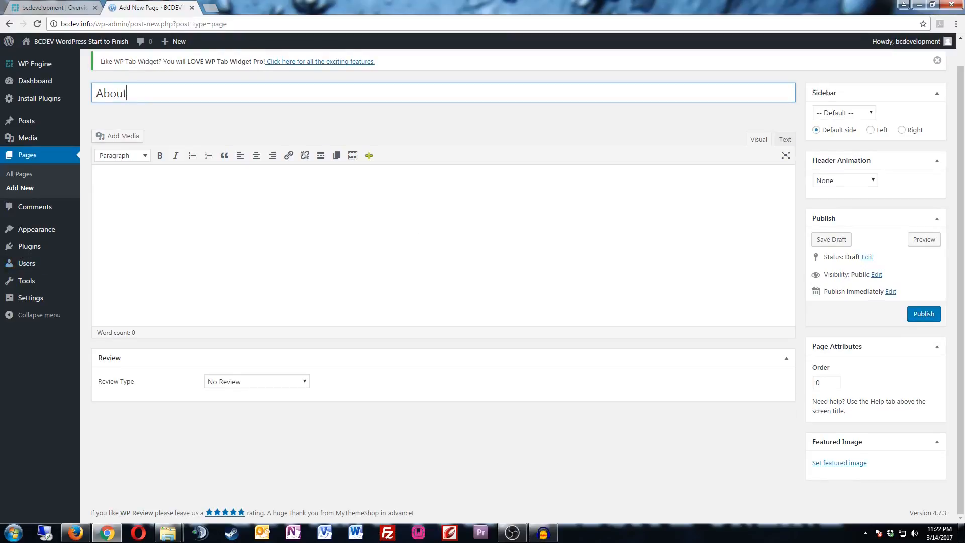
{"action": "left_click", "coordinate": [0, 263]}
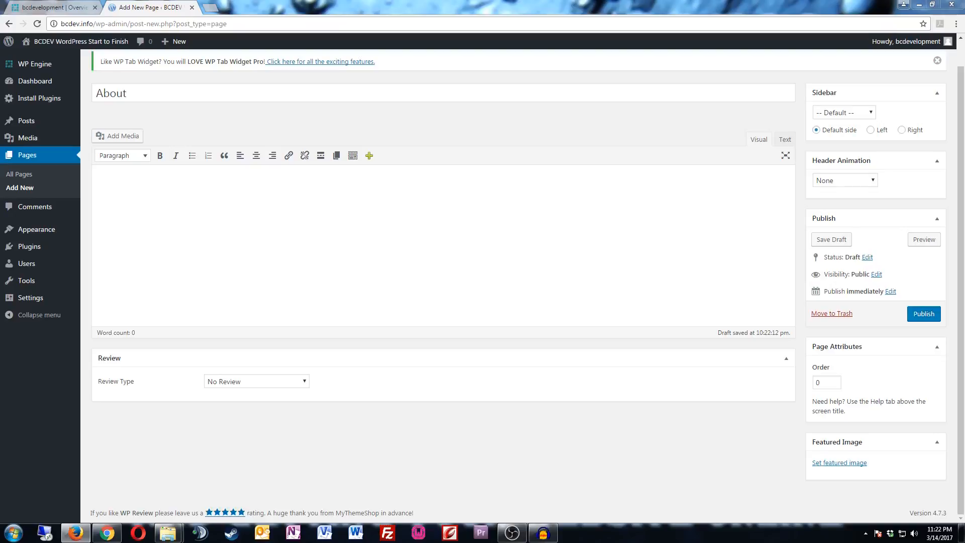
{"action": "left_click", "coordinate": [181, 231]}
{"action": "key", "text": "ctrl+v"}
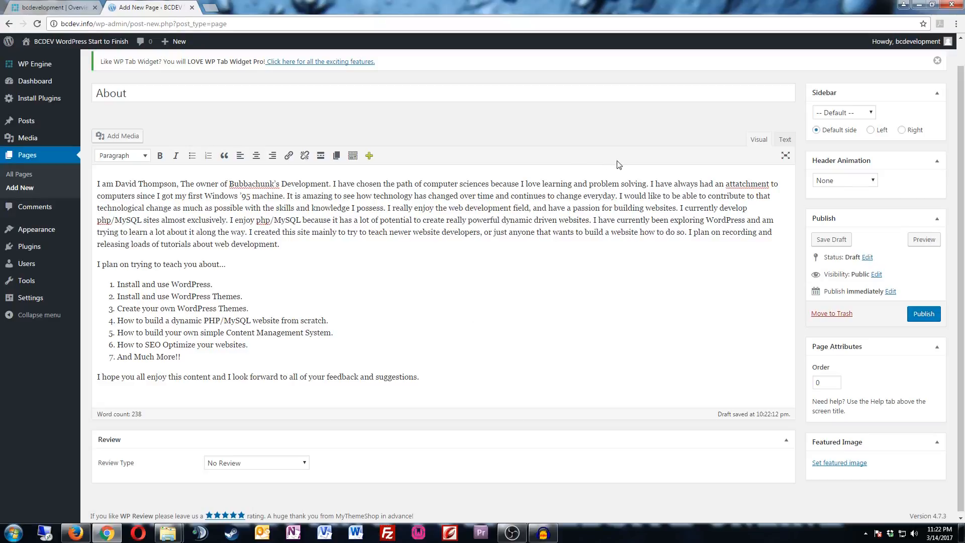
Start setting the page's featured image and upload aboutpage_1920.png from the desktop to the media library
{"action": "left_click", "coordinate": [843, 463]}
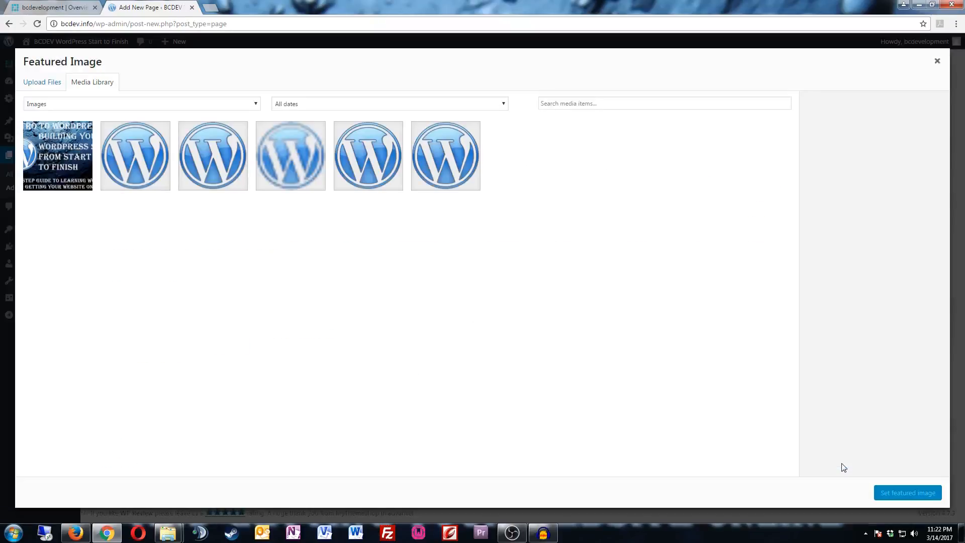
{"action": "left_click_drag", "start_coordinate": [253, 7], "coordinate": [438, 10]}
{"action": "left_click_drag", "start_coordinate": [94, 23], "coordinate": [400, 300]}
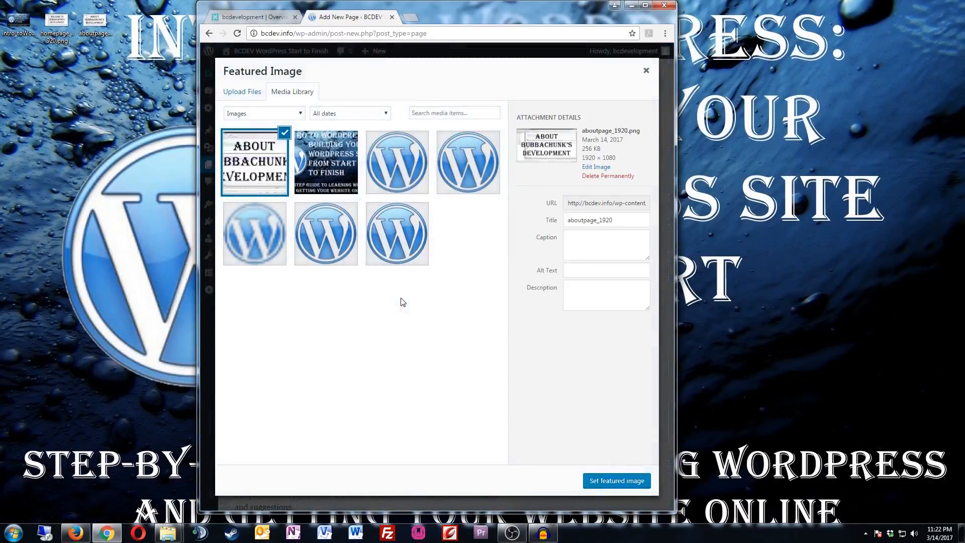
{"action": "left_click", "coordinate": [597, 221]}
{"action": "double_click", "coordinate": [597, 221]}
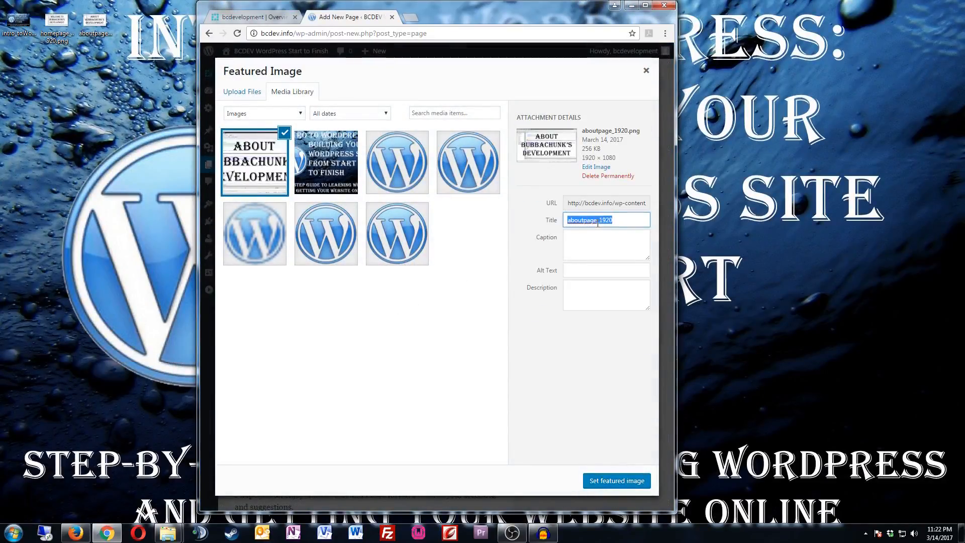
{"action": "left_click", "coordinate": [645, 5]}
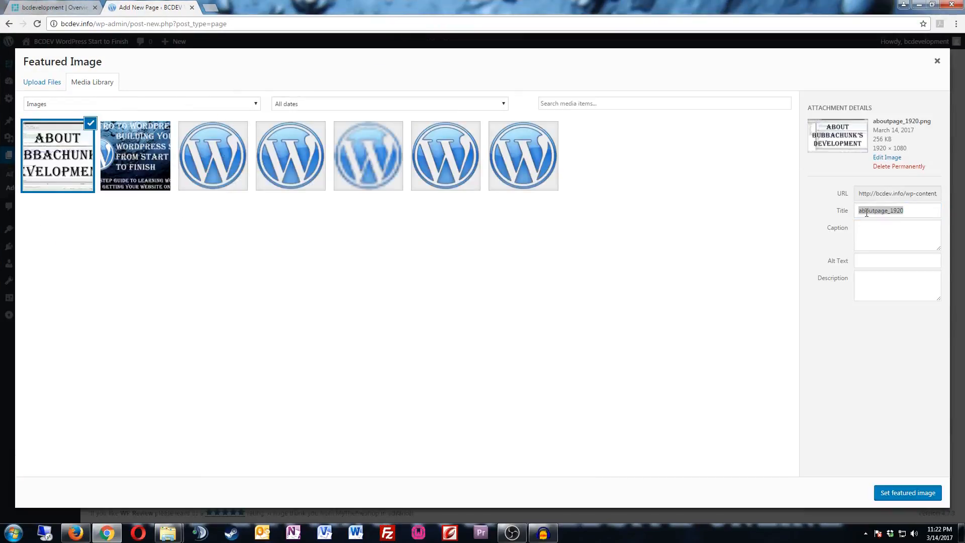
Change the uploaded image's title to "About Bubbachunks development"
{"action": "left_click", "coordinate": [866, 212]}
{"action": "double_click", "coordinate": [866, 212]}
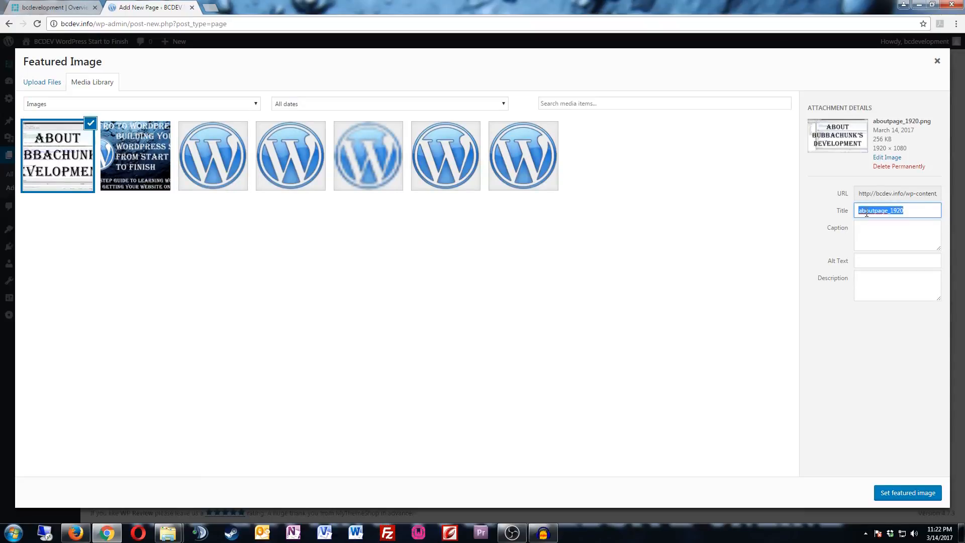
{"action": "type", "text": "About"}
{"action": "type", "text": " Bubbachu"}
{"action": "type", "text": "nks deve"}
{"action": "type", "text": "lopment"}
Set the image's alt text to "About Bubbachunks Development" and assign it as the page's featured image
{"action": "left_click", "coordinate": [880, 259]}
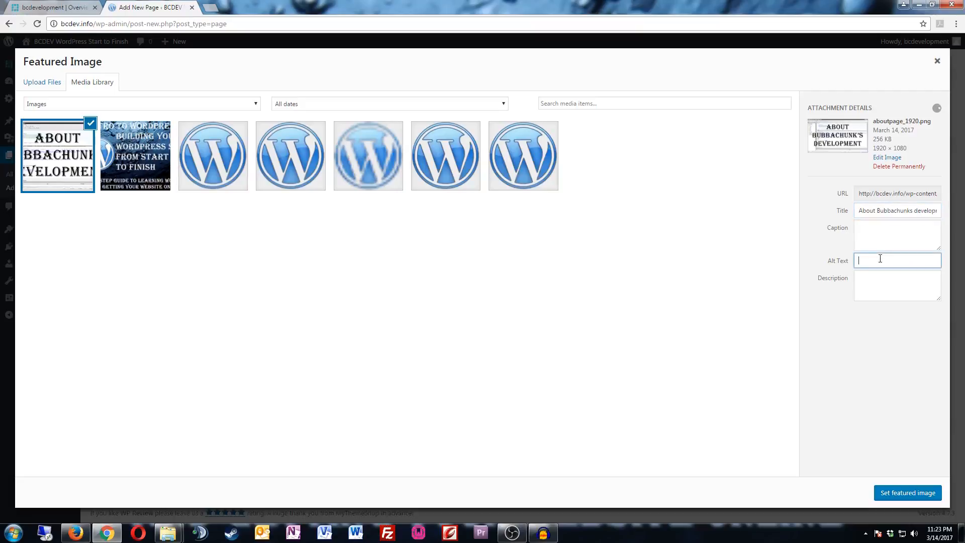
{"action": "type", "text": "About"}
{"action": "type", "text": " Bubbachu"}
{"action": "type", "text": "nks Deve"}
{"action": "type", "text": "lopment"}
{"action": "left_click", "coordinate": [895, 495]}
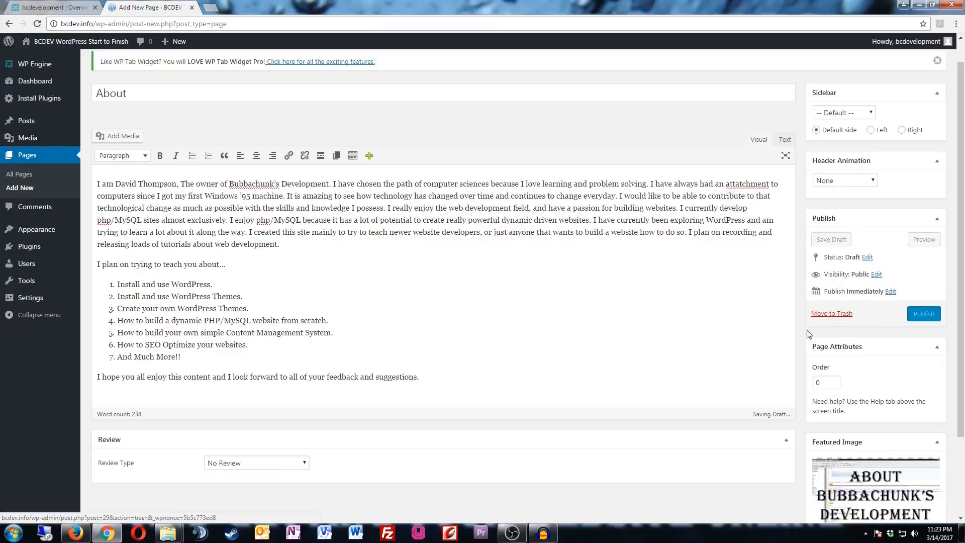
Enable the Slug box in the page editor's screen options
{"action": "scroll", "coordinate": [800, 344], "scroll_direction": "up", "scroll_amount": 1}
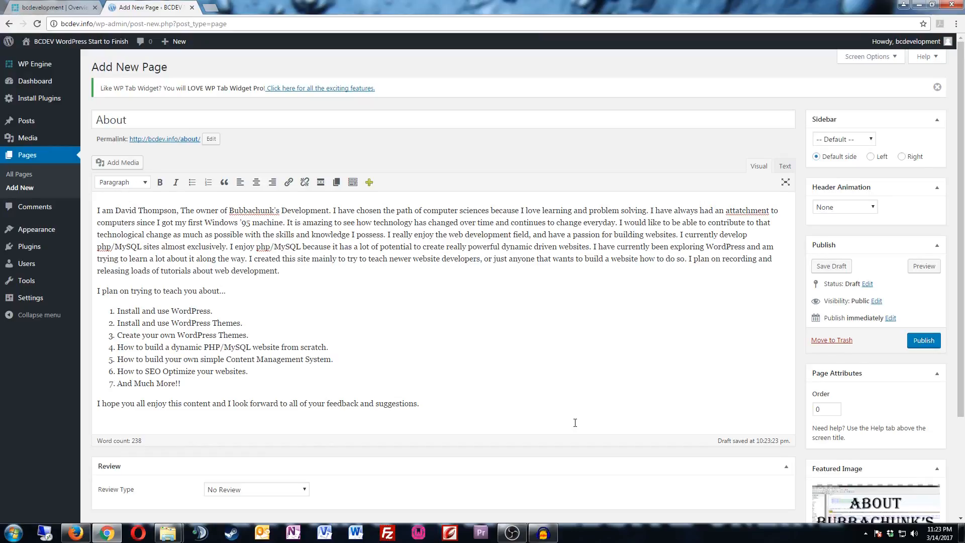
{"action": "mouse_move", "coordinate": [878, 52]}
{"action": "left_click", "coordinate": [893, 60]}
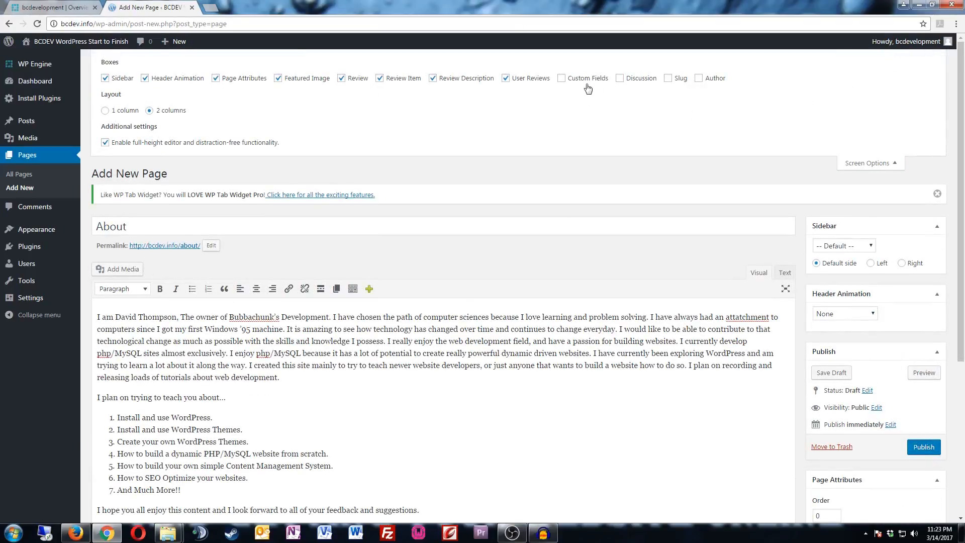
{"action": "left_click", "coordinate": [667, 79]}
{"action": "scroll", "coordinate": [653, 293], "scroll_direction": "down", "scroll_amount": 1}
{"action": "scroll", "coordinate": [653, 293], "scroll_direction": "up", "scroll_amount": 1}
{"action": "left_click", "coordinate": [871, 164]}
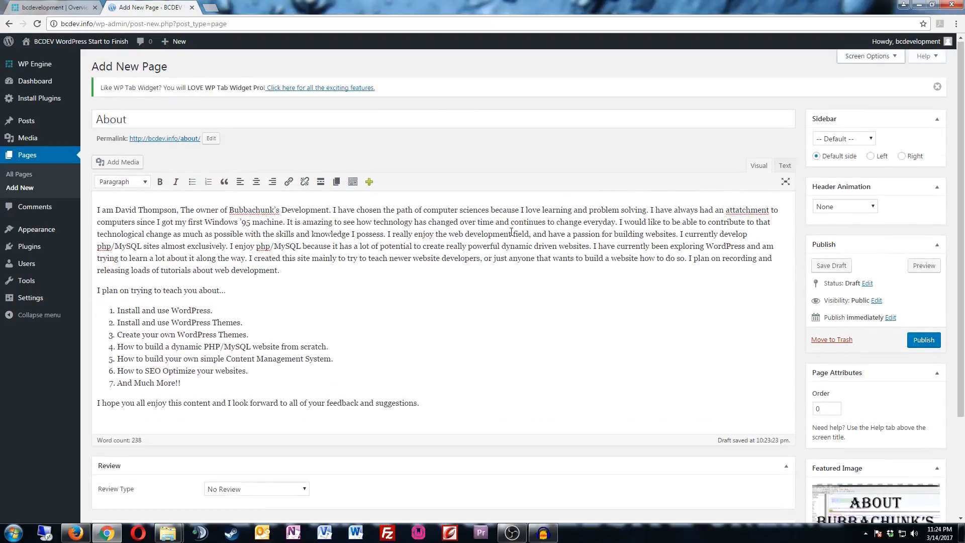
Enter "About" as the page's slug and publish the page
{"action": "scroll", "coordinate": [513, 231], "scroll_direction": "down", "scroll_amount": 3}
{"action": "left_click", "coordinate": [137, 424]}
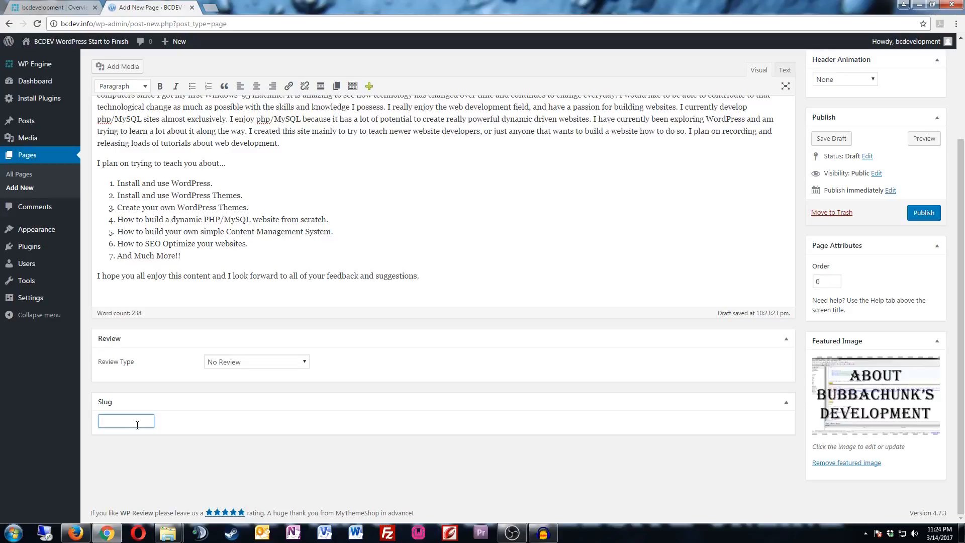
{"action": "type", "text": "About"}
{"action": "scroll", "coordinate": [626, 366], "scroll_direction": "up", "scroll_amount": 2}
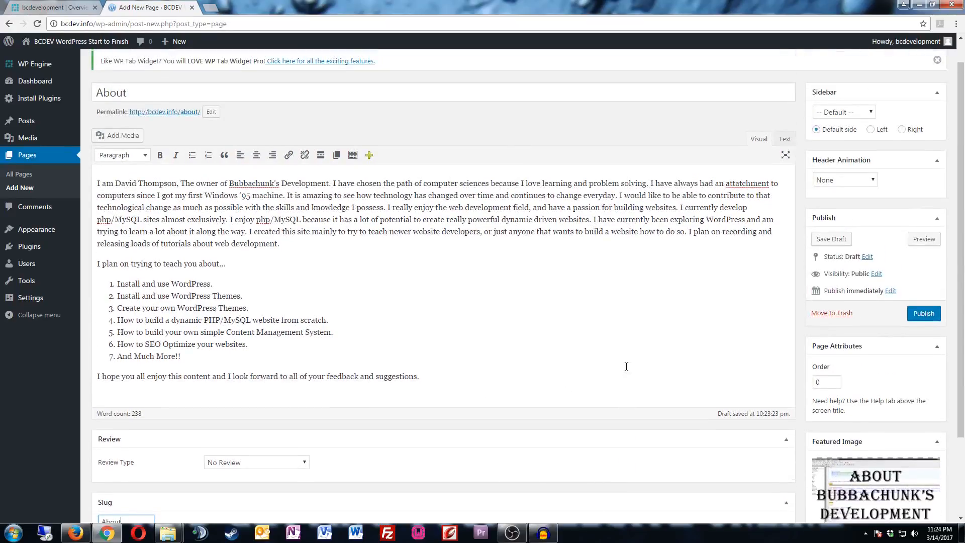
{"action": "left_click", "coordinate": [924, 313]}
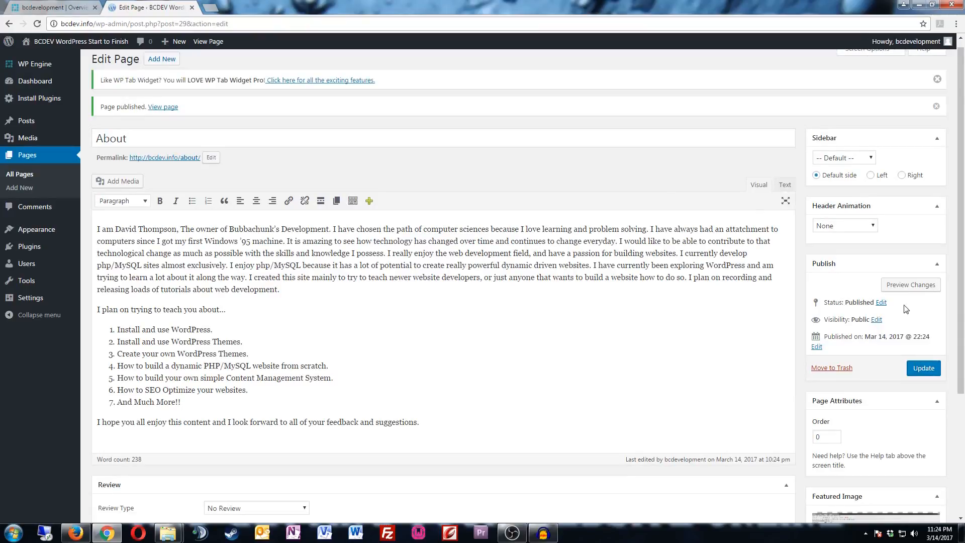
Visit the live site, open the About page and examine its title and body text
{"action": "mouse_move", "coordinate": [84, 41]}
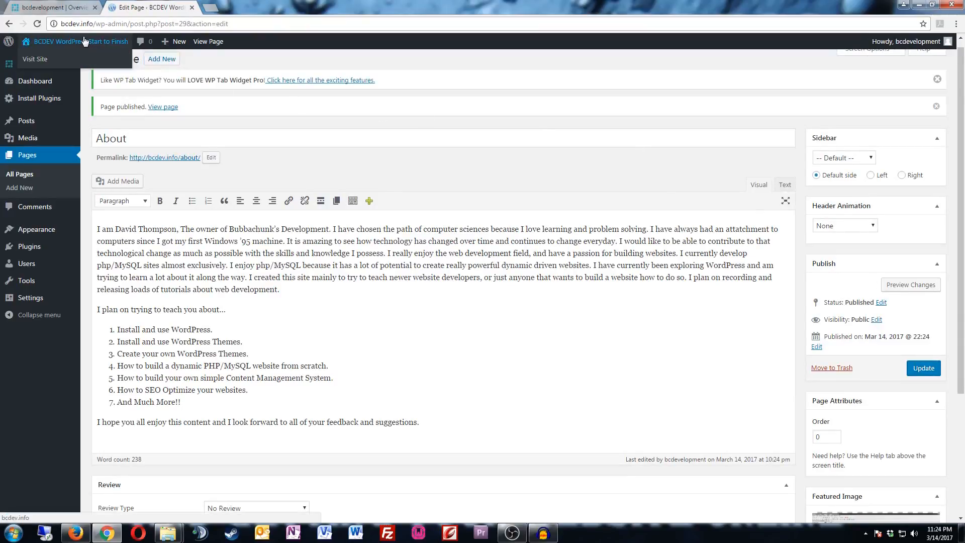
{"action": "left_click", "coordinate": [50, 60]}
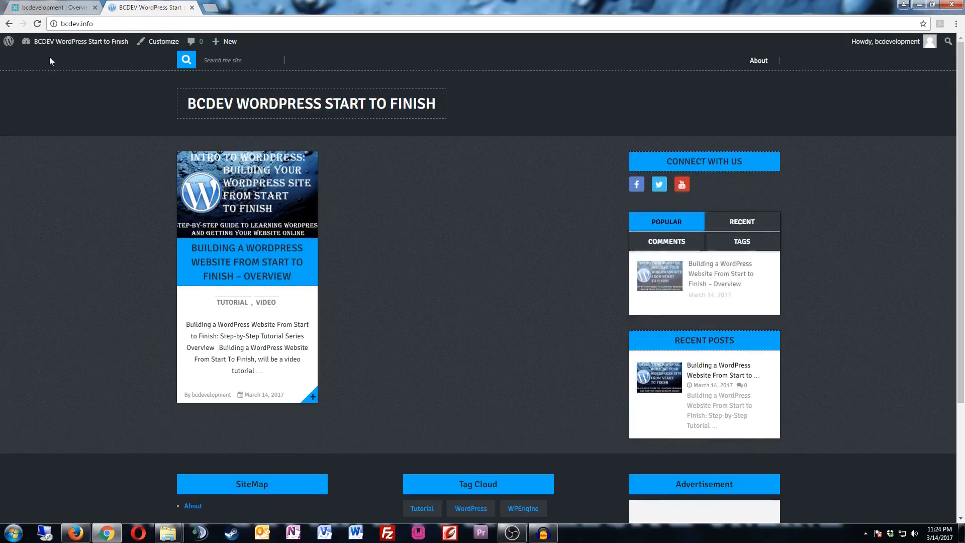
{"action": "left_click", "coordinate": [755, 62]}
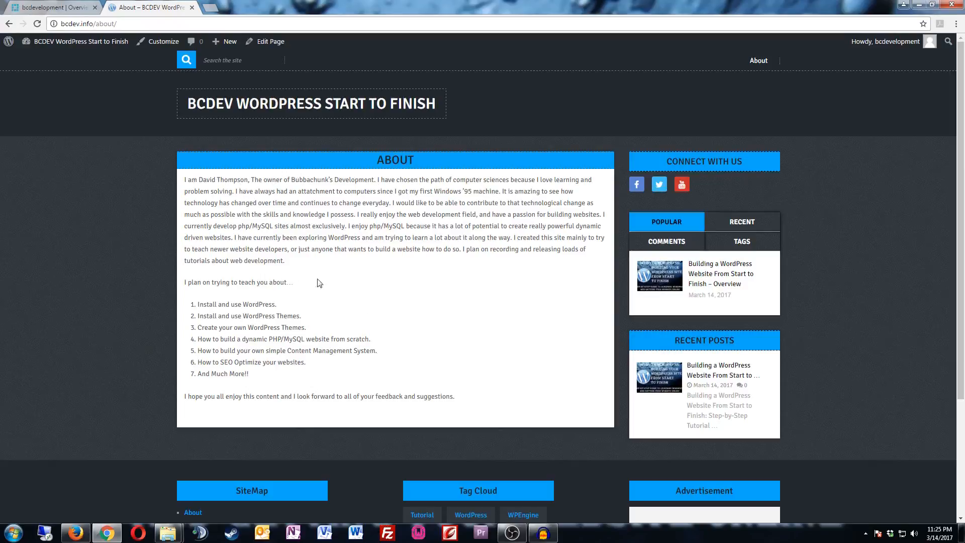
{"action": "left_click_drag", "start_coordinate": [417, 159], "coordinate": [364, 158]}
{"action": "left_click_drag", "start_coordinate": [479, 408], "coordinate": [176, 179]}
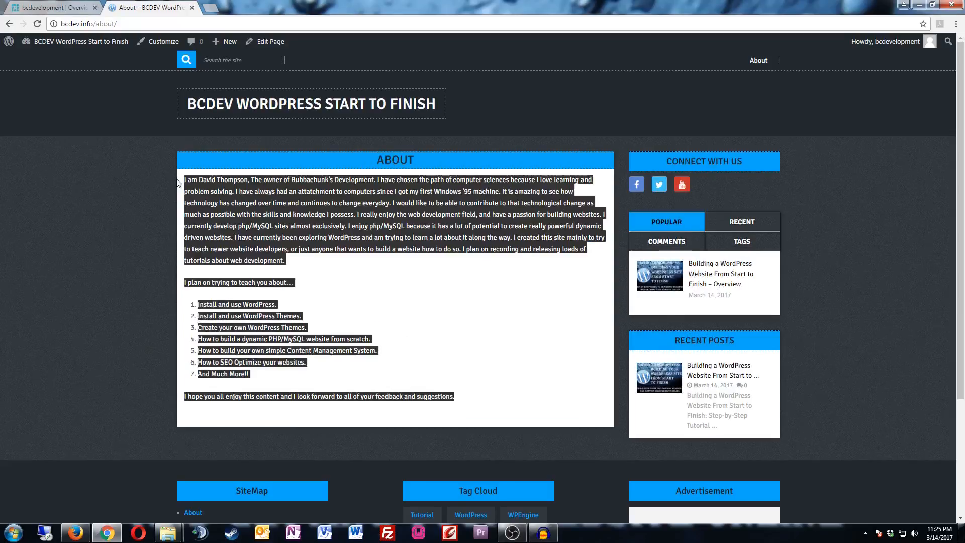
{"action": "left_click", "coordinate": [332, 235]}
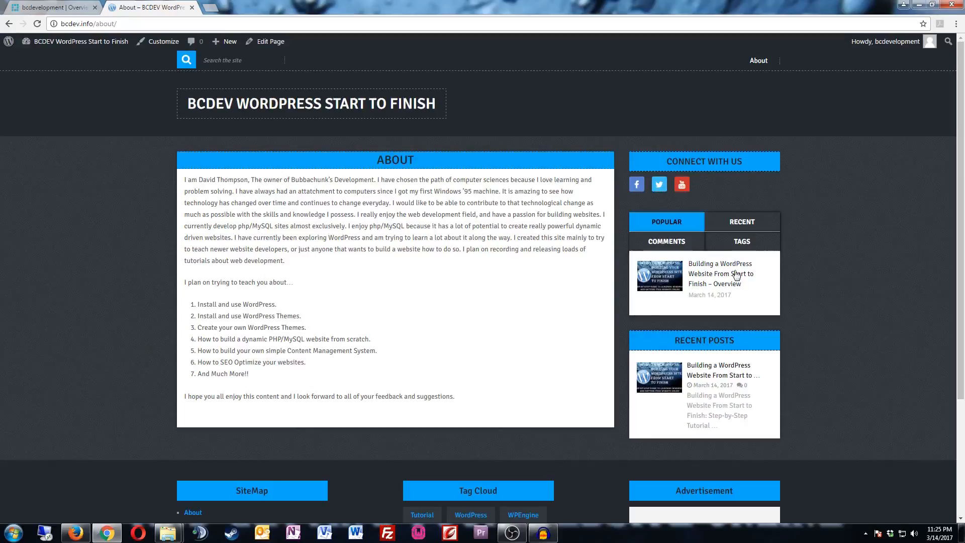
Open the overview post from the Popular widget to compare its layout, and return to the About page
{"action": "left_click", "coordinate": [700, 283]}
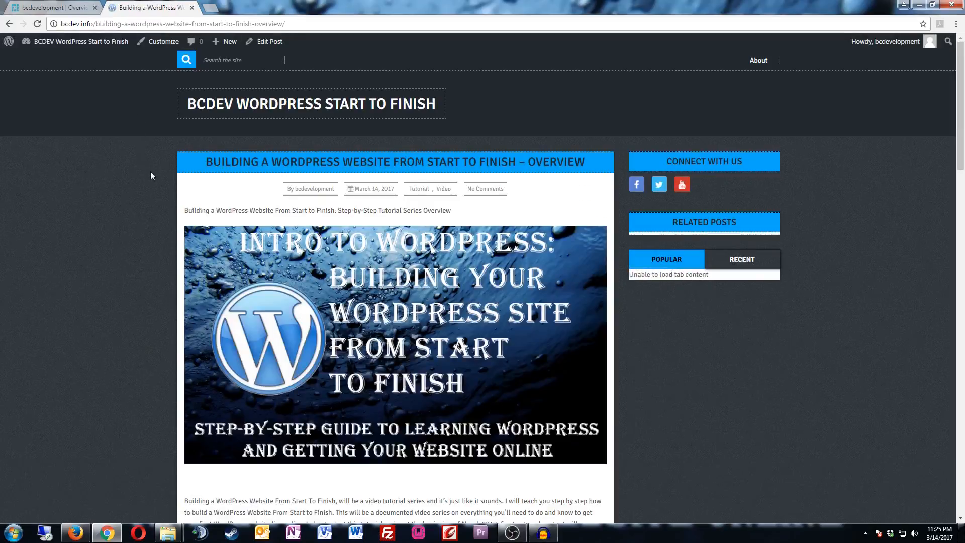
{"action": "mouse_move", "coordinate": [77, 43]}
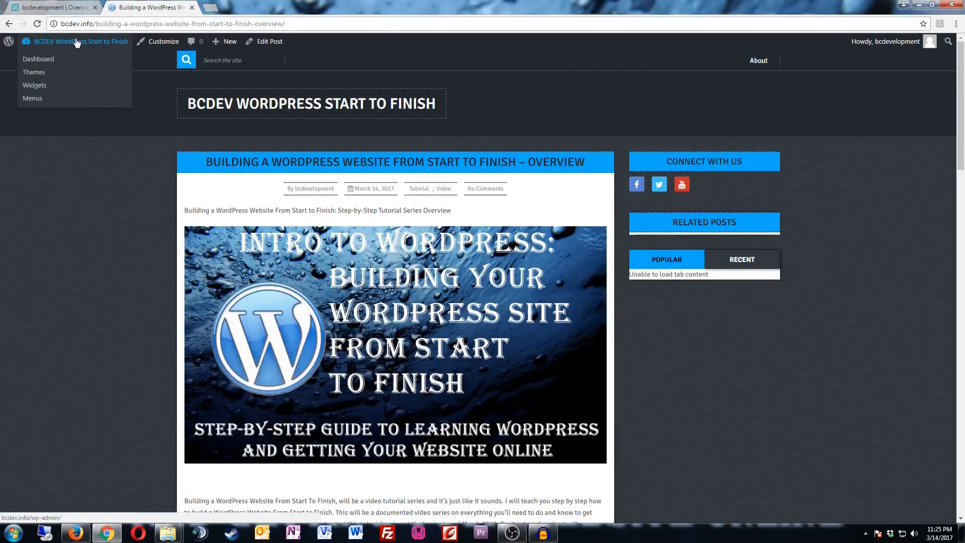
{"action": "key", "text": "alt+Left"}
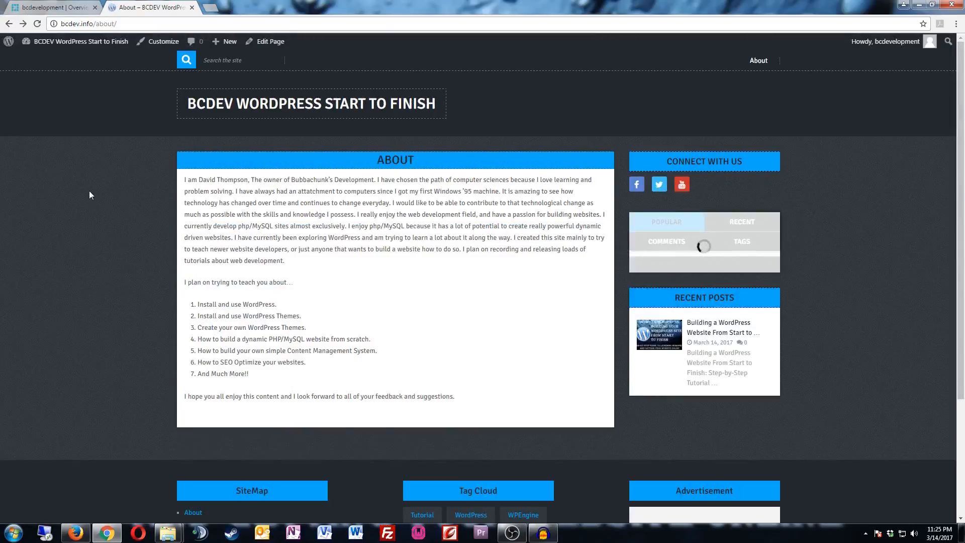
Edit the About page to insert the aboutpage_1920.png image above the first paragraph and enlarge it to about three times its inserted width
{"action": "left_click", "coordinate": [270, 44]}
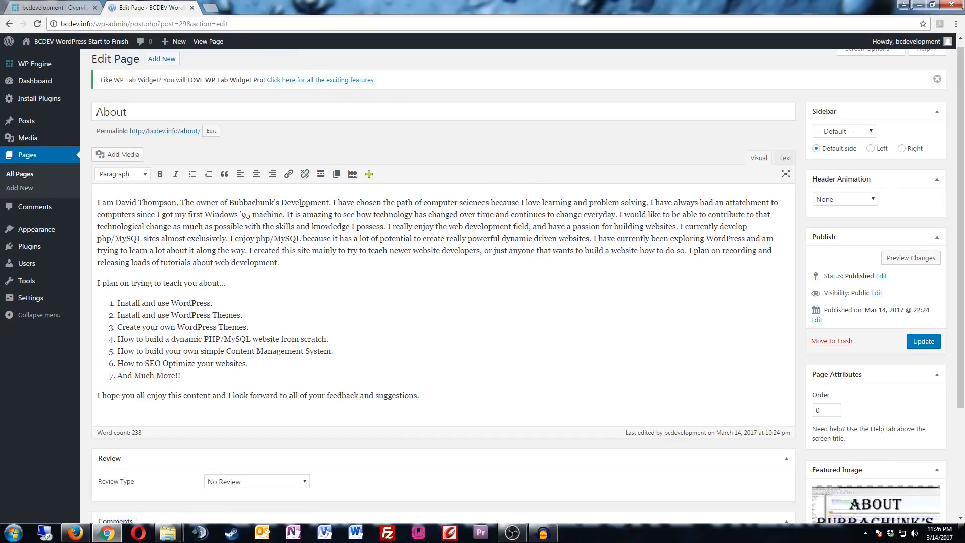
{"action": "left_click", "coordinate": [92, 201]}
{"action": "key", "text": "Return"}
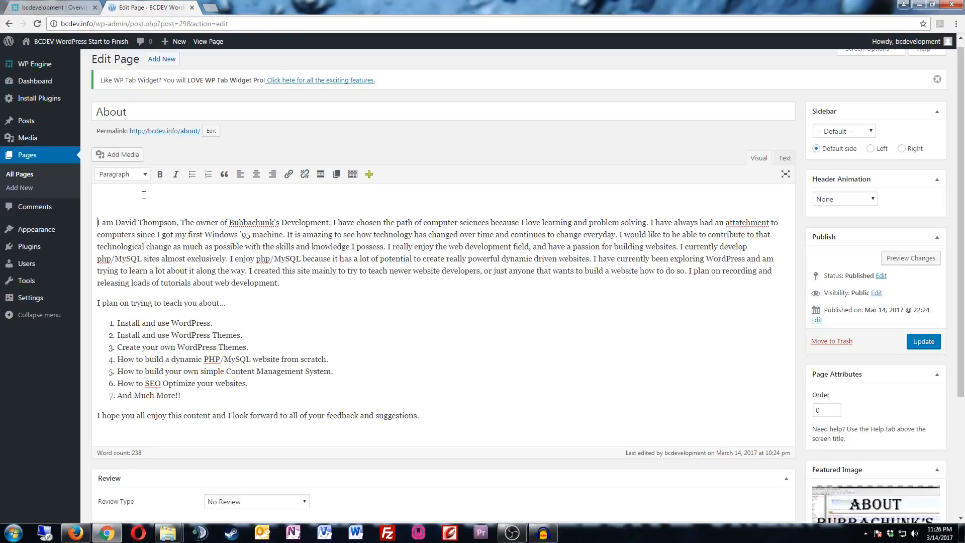
{"action": "left_click", "coordinate": [126, 159]}
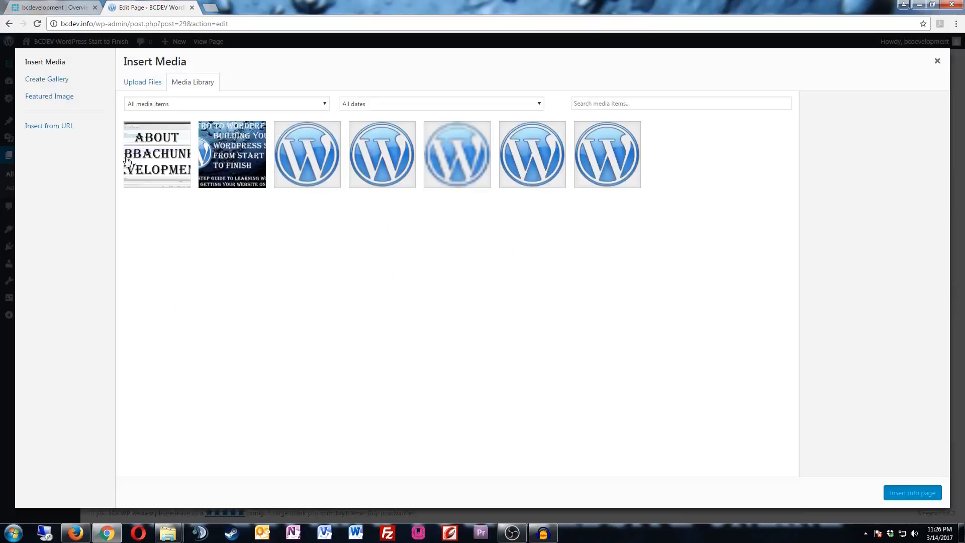
{"action": "left_click", "coordinate": [166, 155]}
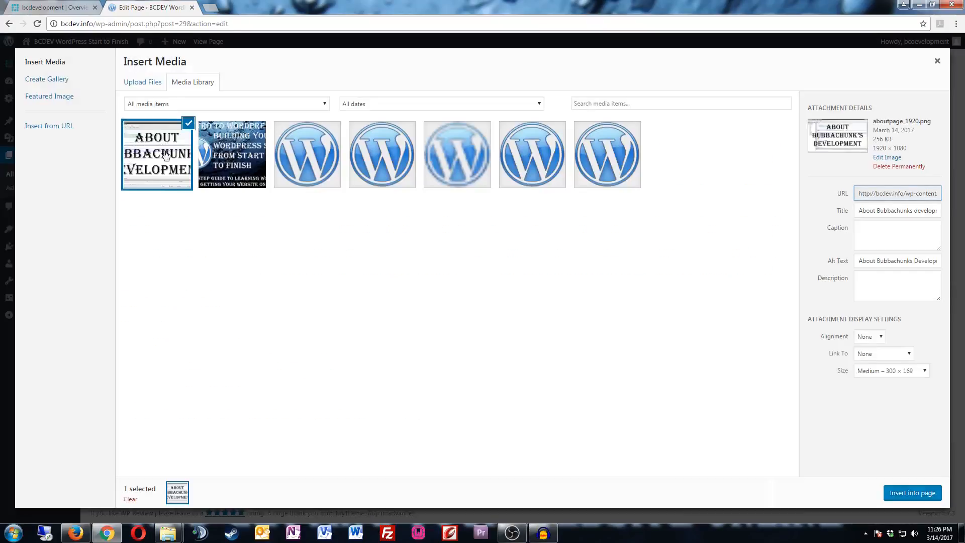
{"action": "left_click", "coordinate": [922, 494]}
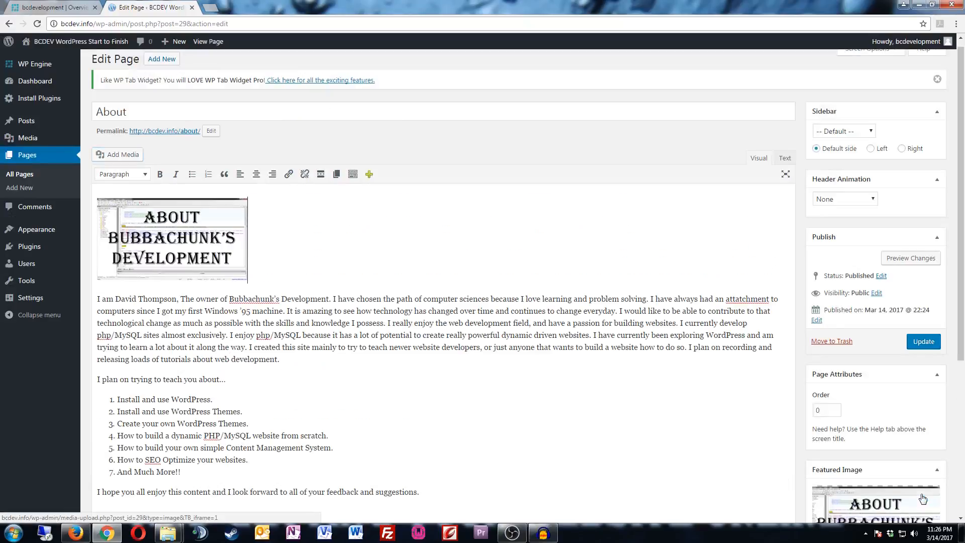
{"action": "left_click", "coordinate": [213, 234]}
{"action": "left_click_drag", "start_coordinate": [248, 280], "coordinate": [551, 350]}
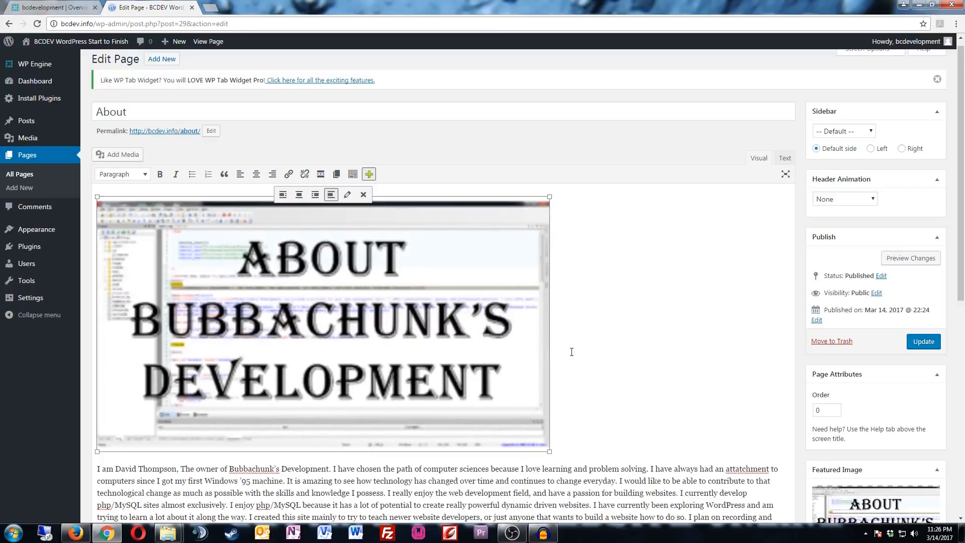
Centre-align the image above the first paragraph and update the About page
{"action": "left_click", "coordinate": [299, 195]}
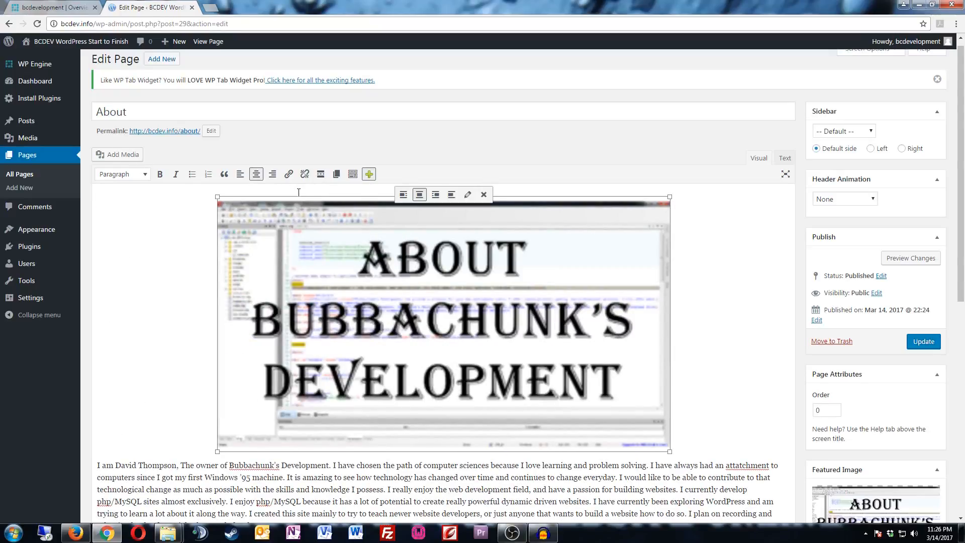
{"action": "left_click", "coordinate": [923, 341]}
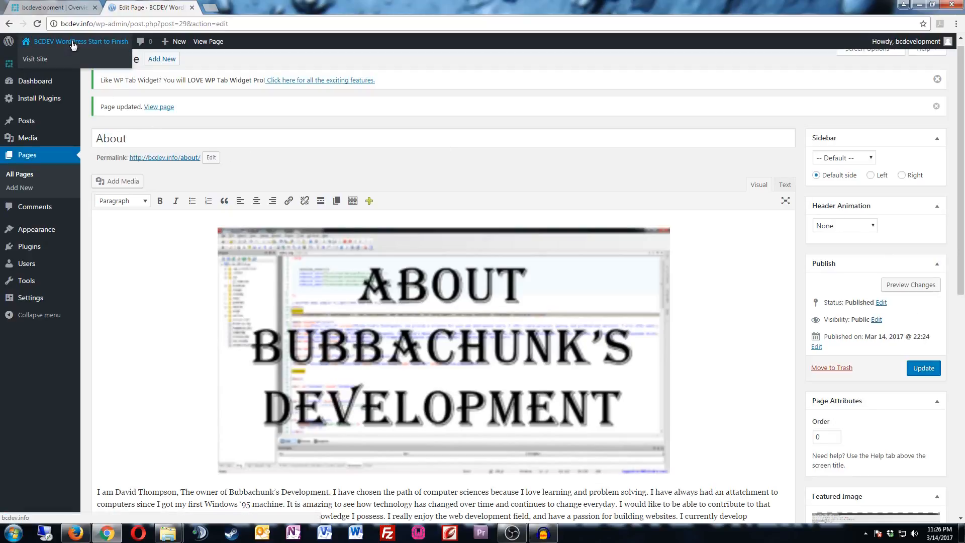
Visit the live site's About page and examine its centred image, body text, numbered list and URL slug
{"action": "left_click", "coordinate": [47, 59]}
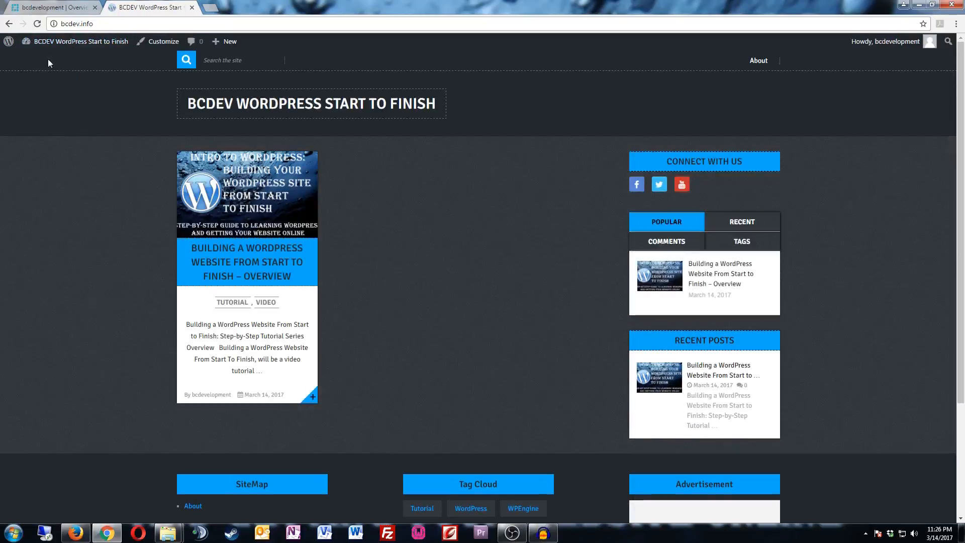
{"action": "left_click", "coordinate": [759, 60]}
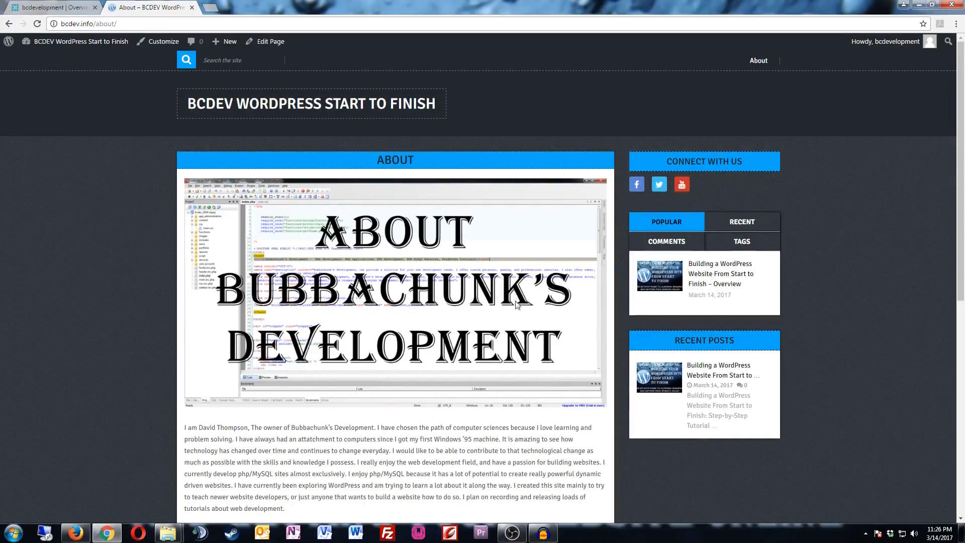
{"action": "scroll", "coordinate": [517, 302], "scroll_direction": "down", "scroll_amount": 3}
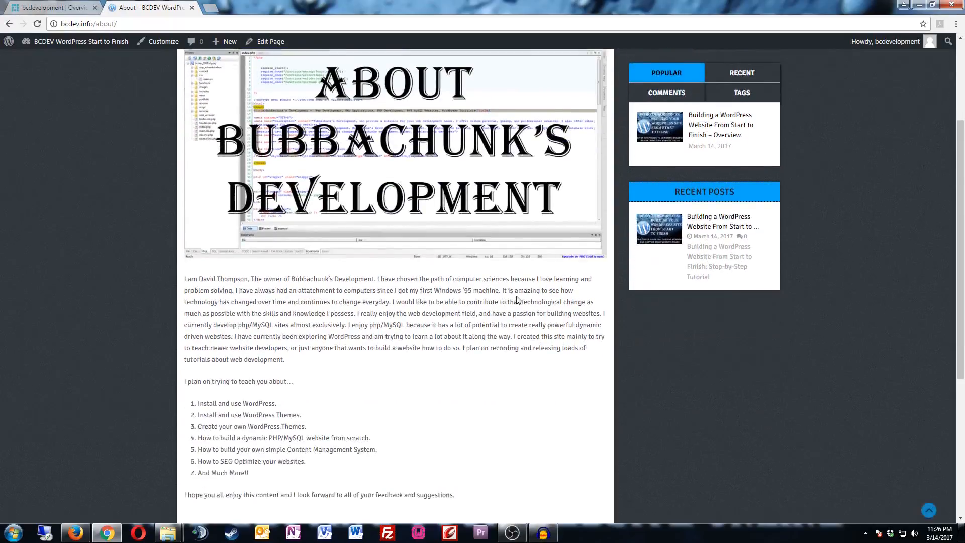
{"action": "scroll", "coordinate": [517, 300], "scroll_direction": "down", "scroll_amount": 1}
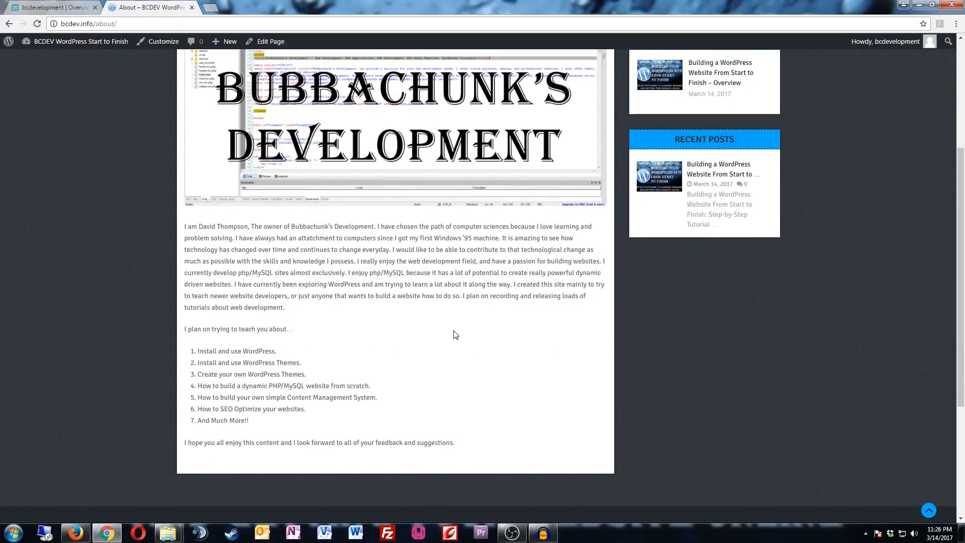
{"action": "scroll", "coordinate": [455, 334], "scroll_direction": "up", "scroll_amount": 4}
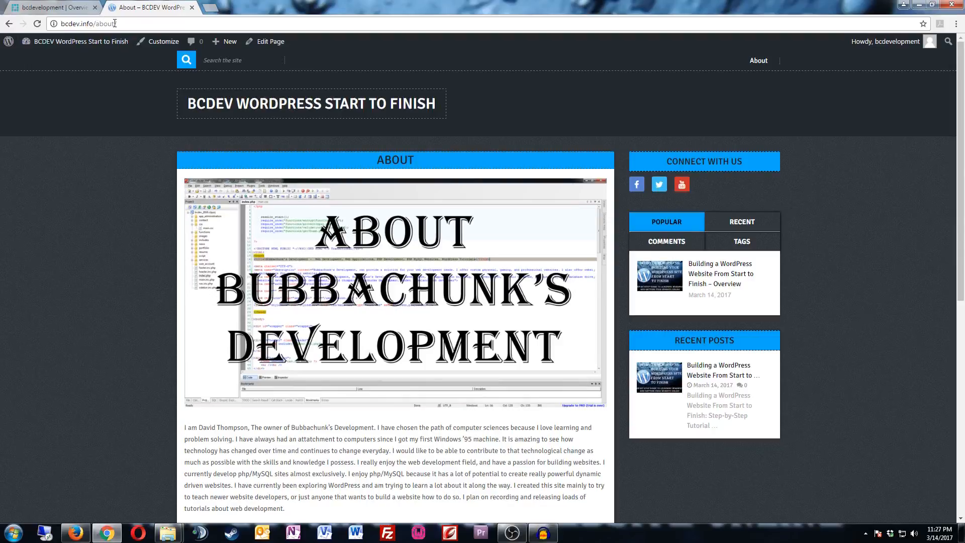
{"action": "left_click_drag", "start_coordinate": [115, 24], "coordinate": [96, 24]}
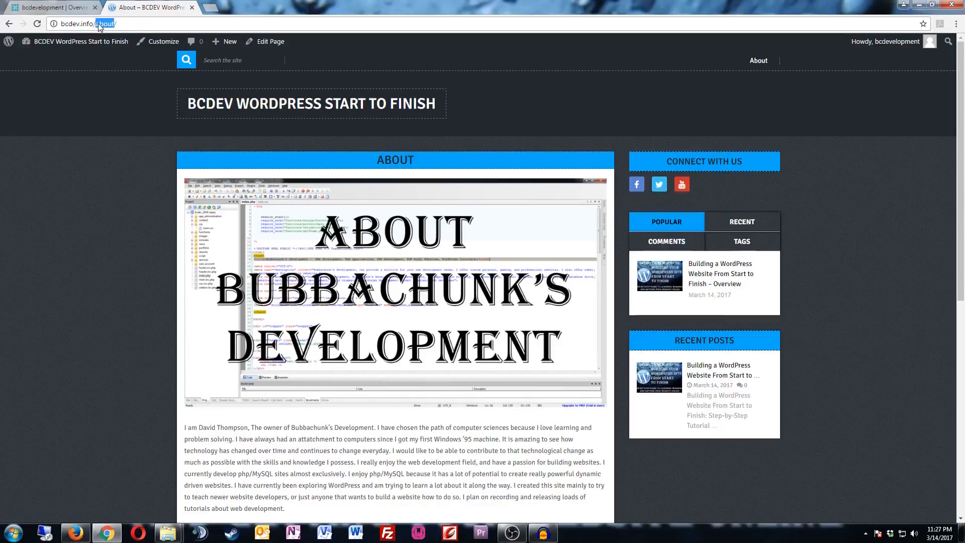
{"action": "left_click", "coordinate": [110, 168]}
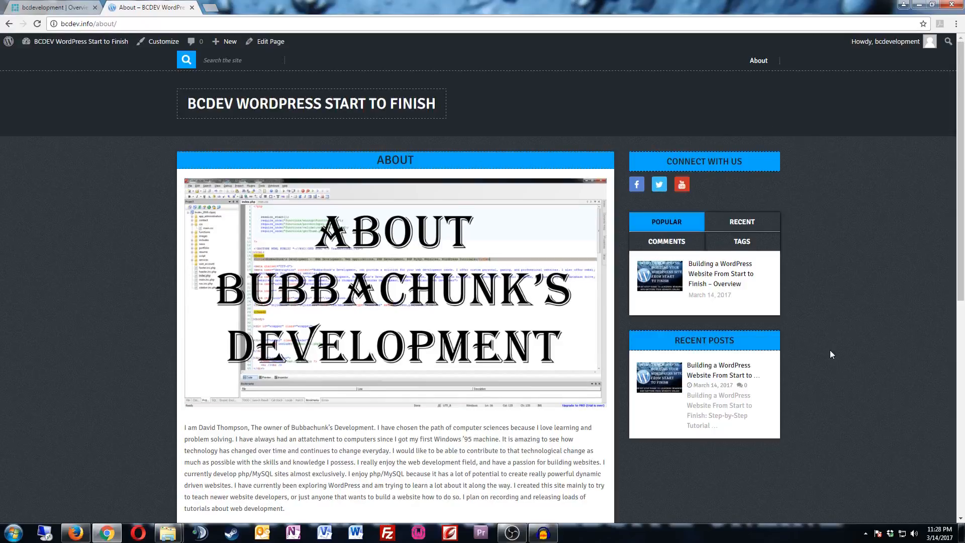
{"action": "scroll", "coordinate": [830, 354], "scroll_direction": "down", "scroll_amount": 10}
{"action": "scroll", "coordinate": [830, 351], "scroll_direction": "up", "scroll_amount": 10}
{"action": "scroll", "coordinate": [813, 333], "scroll_direction": "down", "scroll_amount": 6}
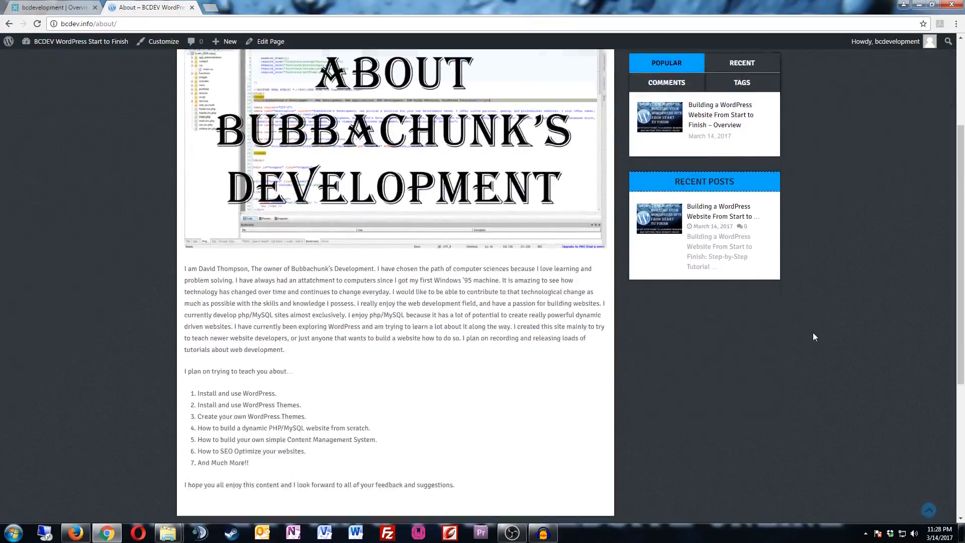
{"action": "scroll", "coordinate": [484, 459], "scroll_direction": "up", "scroll_amount": 5}
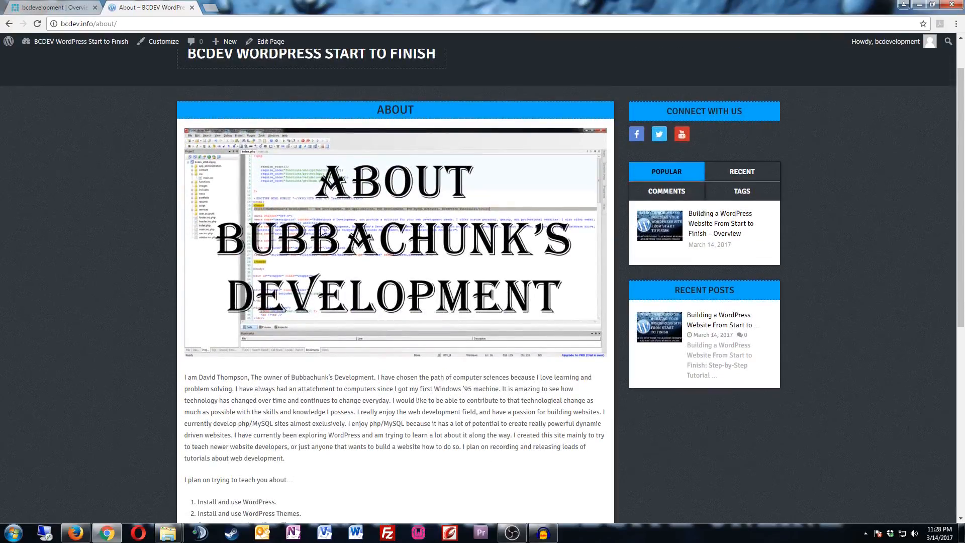
{"action": "scroll", "coordinate": [209, 254], "scroll_direction": "up", "scroll_amount": 1}
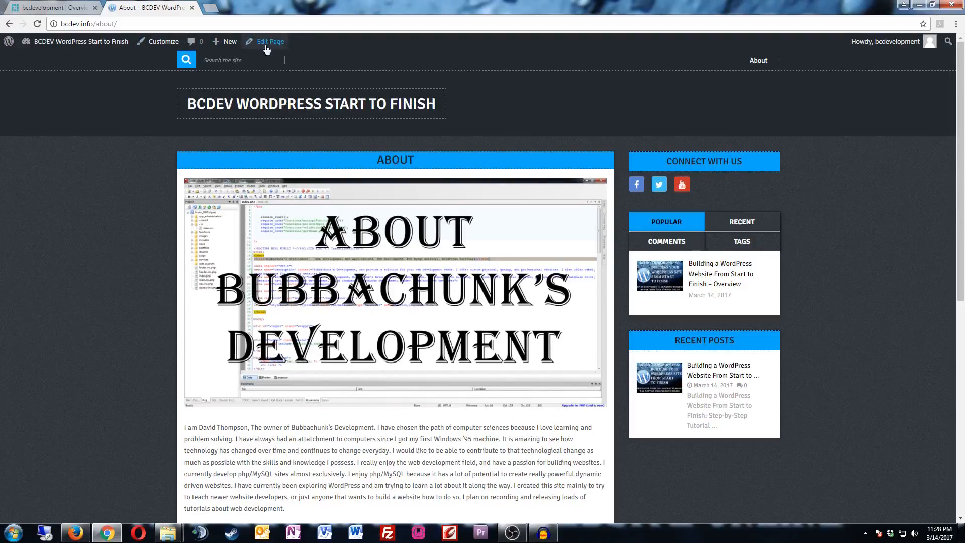
Create a new page titled "Contact Me"
{"action": "mouse_move", "coordinate": [222, 47]}
{"action": "left_click", "coordinate": [219, 86]}
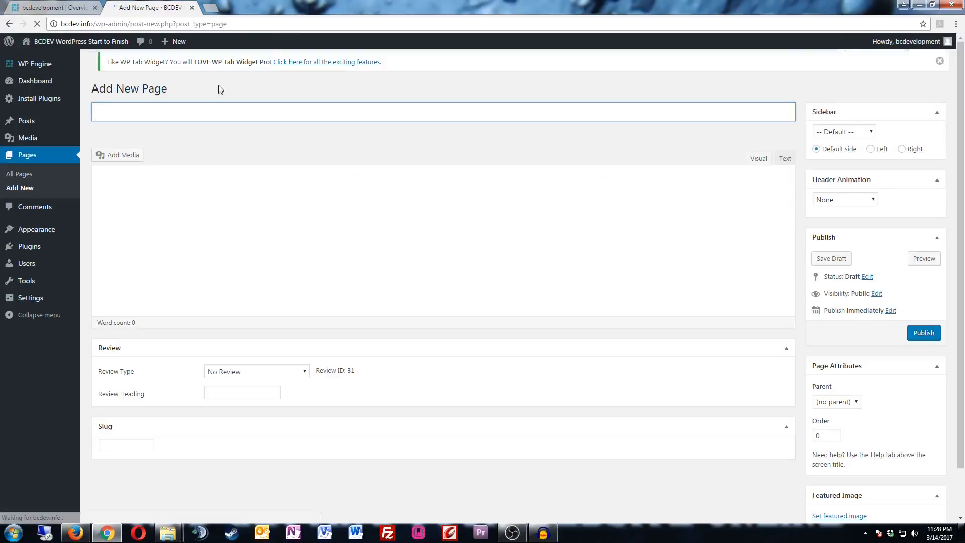
{"action": "left_click", "coordinate": [125, 121]}
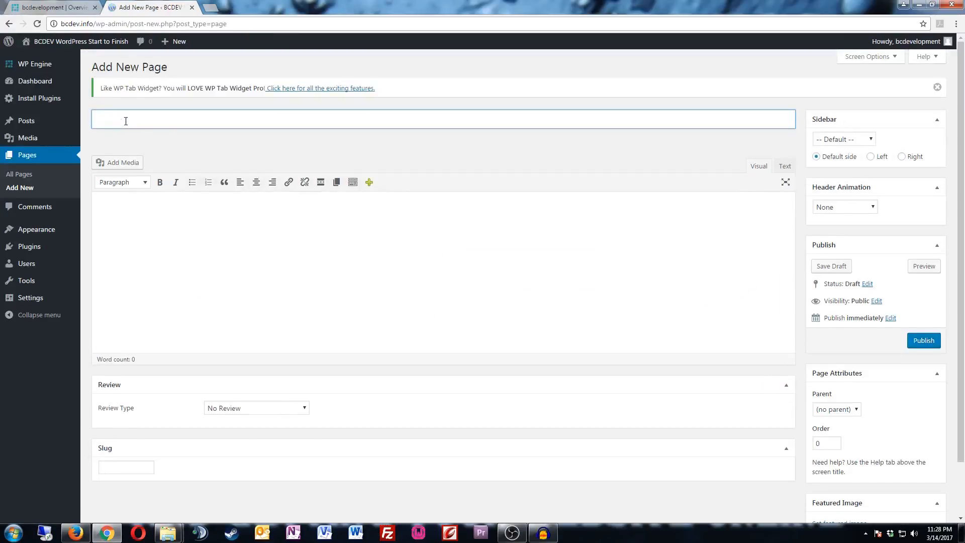
{"action": "type", "text": "Contact Me"}
Set the Contact Me page's slug to "contact" and publish the page
{"action": "left_click", "coordinate": [869, 56]}
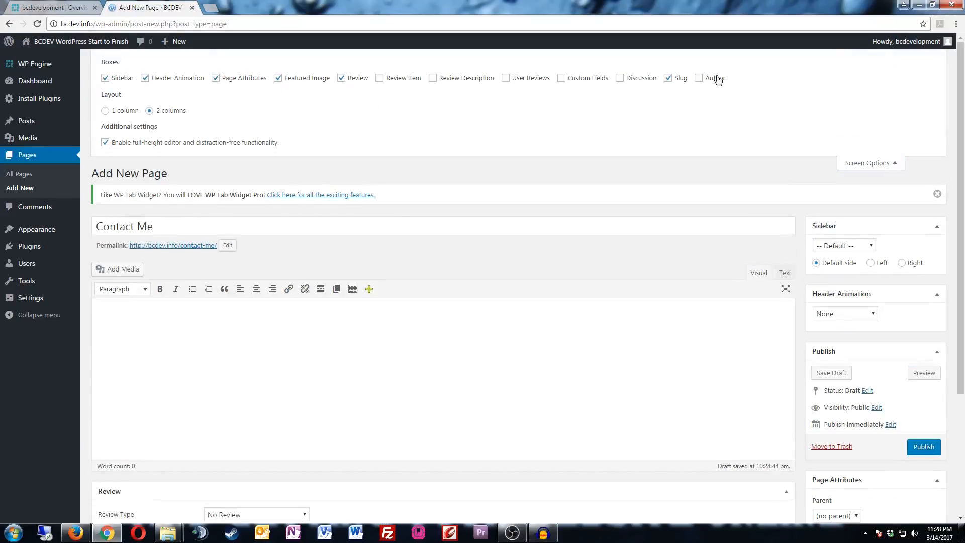
{"action": "left_click", "coordinate": [877, 164]}
{"action": "scroll", "coordinate": [588, 178], "scroll_direction": "down", "scroll_amount": 2}
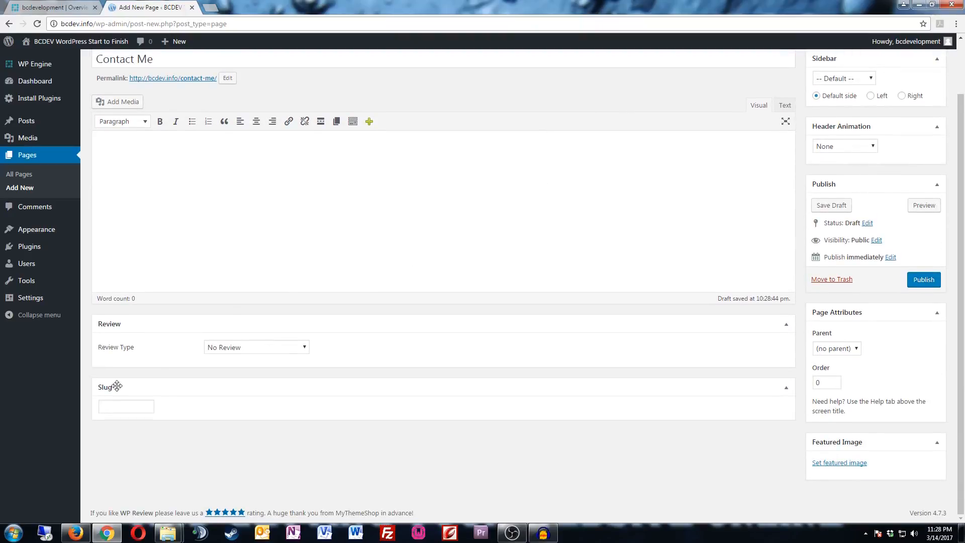
{"action": "left_click", "coordinate": [113, 405]}
{"action": "type", "text": "contact"}
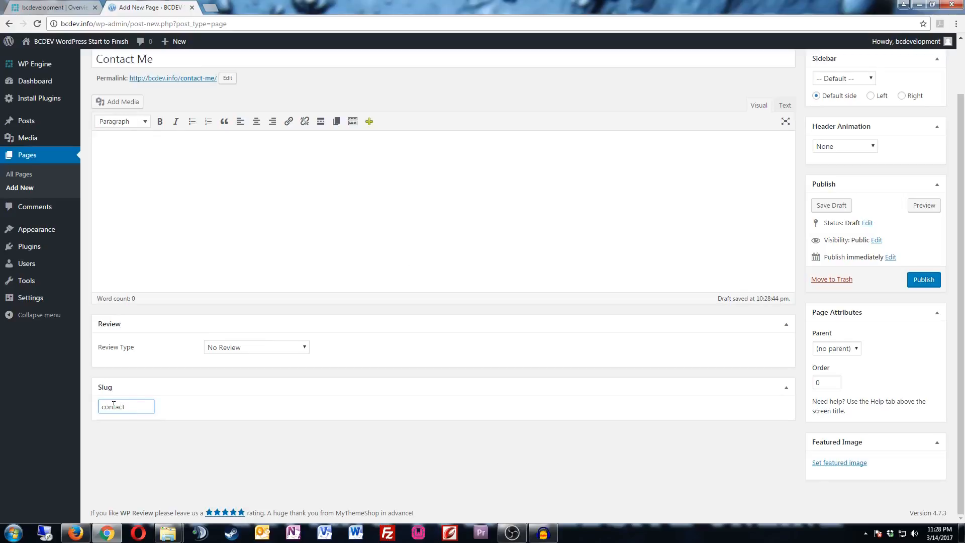
{"action": "scroll", "coordinate": [429, 252], "scroll_direction": "up", "scroll_amount": 2}
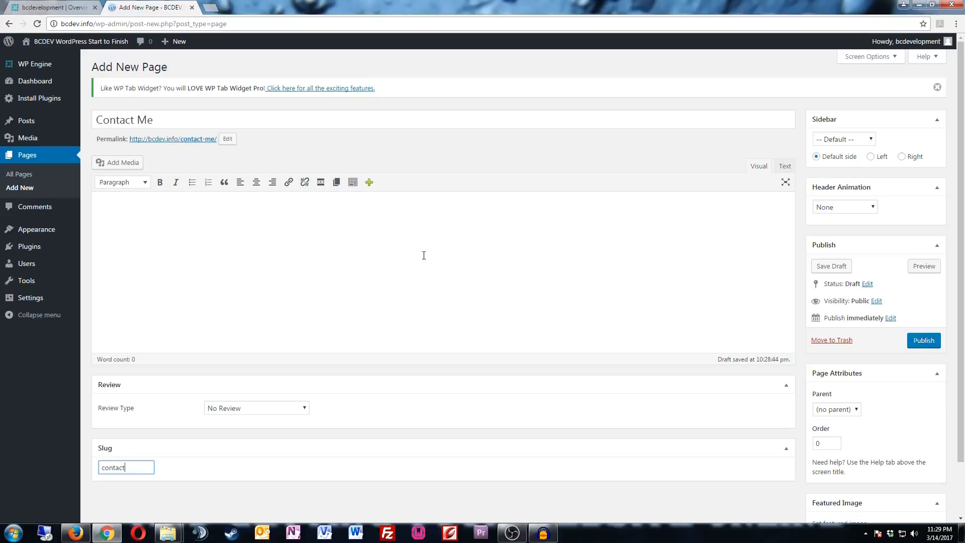
{"action": "left_click", "coordinate": [922, 342]}
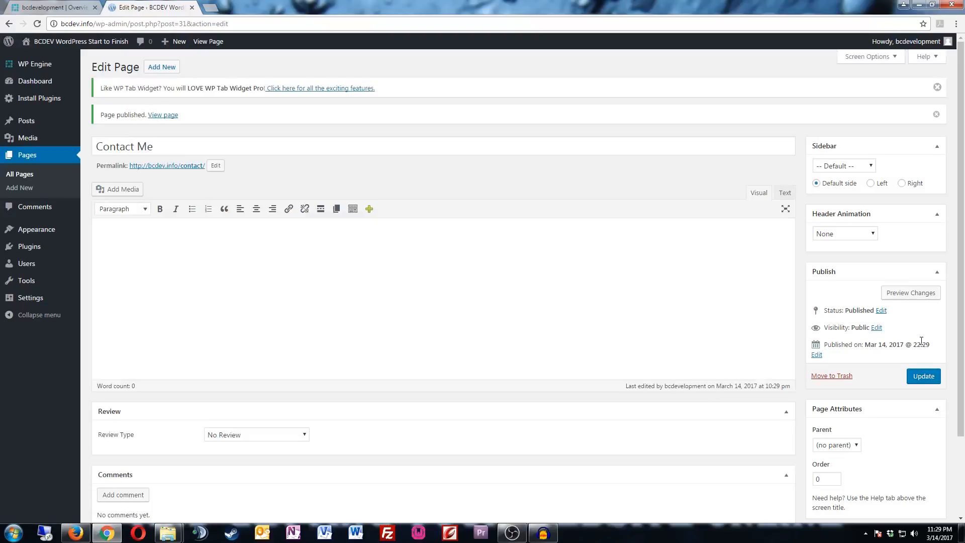
Create another page titled "Contact 2" with the slug "contact2" and publish it
{"action": "mouse_move", "coordinate": [167, 44]}
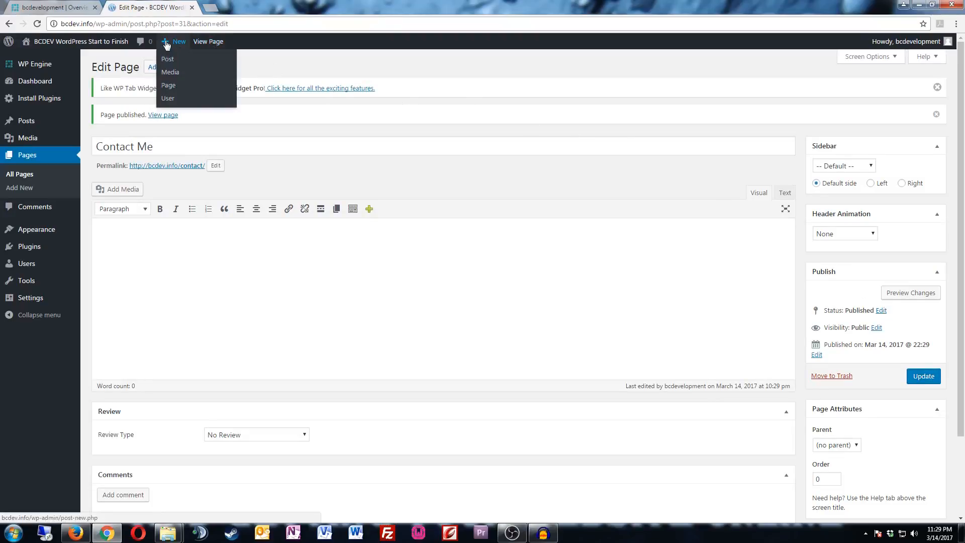
{"action": "left_click", "coordinate": [169, 87]}
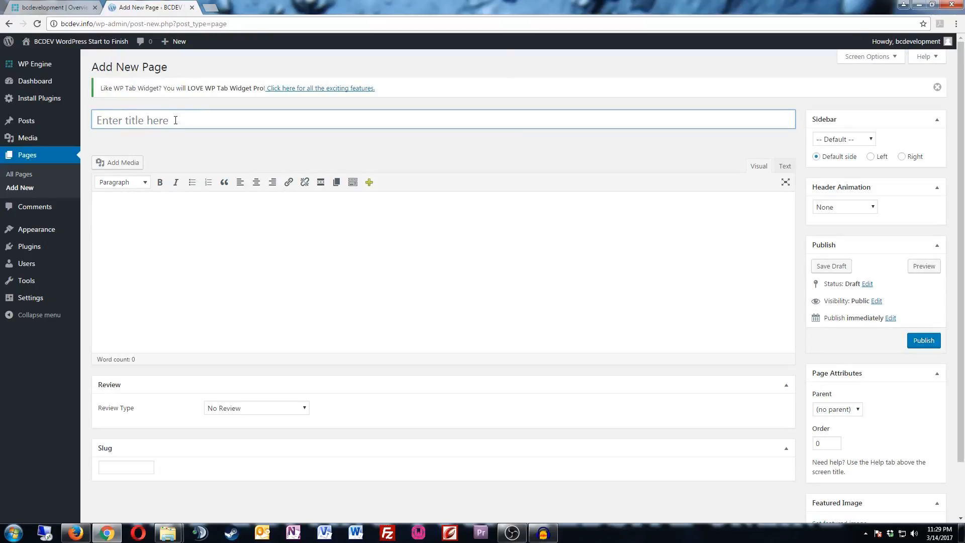
{"action": "type", "text": "contact 2"}
{"action": "left_click_drag", "start_coordinate": [103, 122], "coordinate": [95, 122]}
{"action": "type", "text": "C"}
{"action": "left_click", "coordinate": [131, 466]}
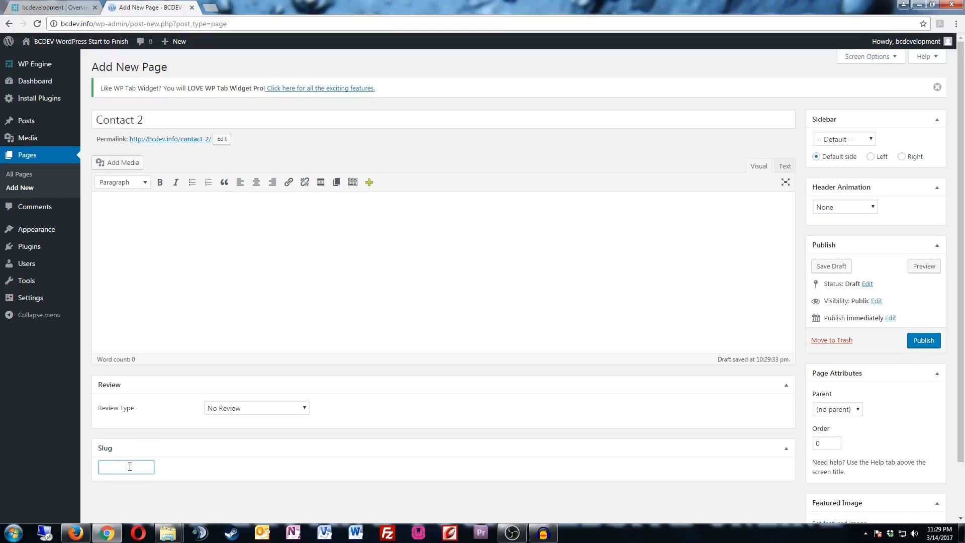
{"action": "type", "text": "contact2"}
{"action": "left_click", "coordinate": [923, 342]}
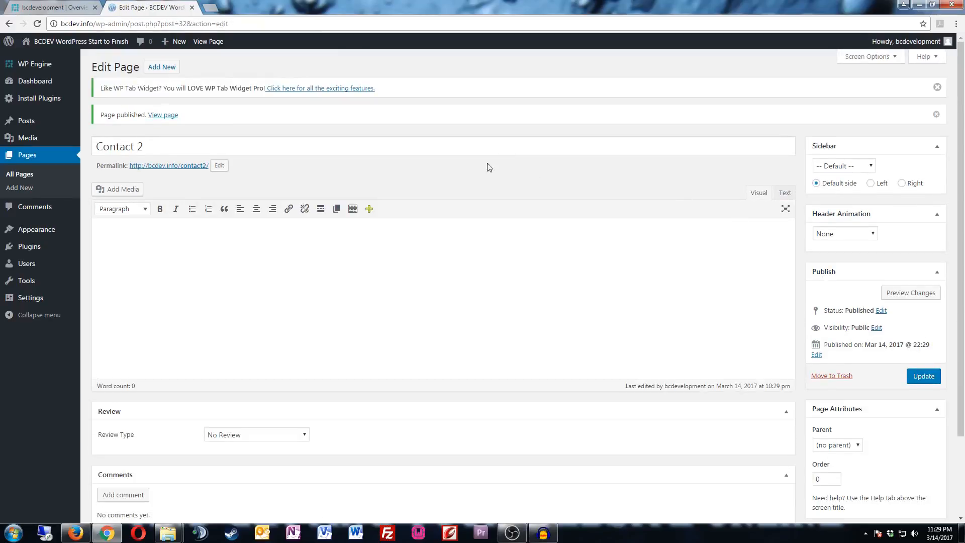
Visit the live site to check the order of its navigation links, and go to the admin page for editing menus
{"action": "mouse_move", "coordinate": [85, 47]}
{"action": "left_click", "coordinate": [46, 59]}
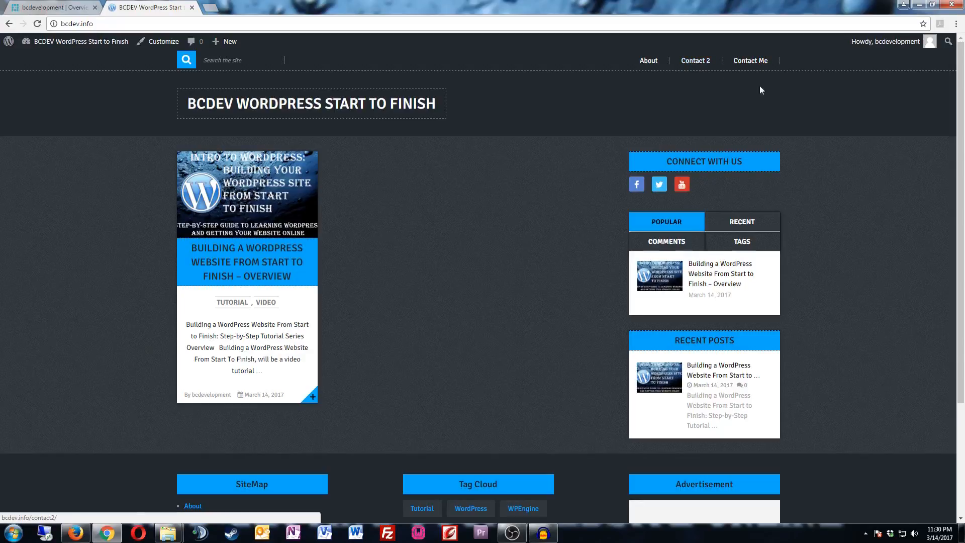
{"action": "mouse_move", "coordinate": [59, 41]}
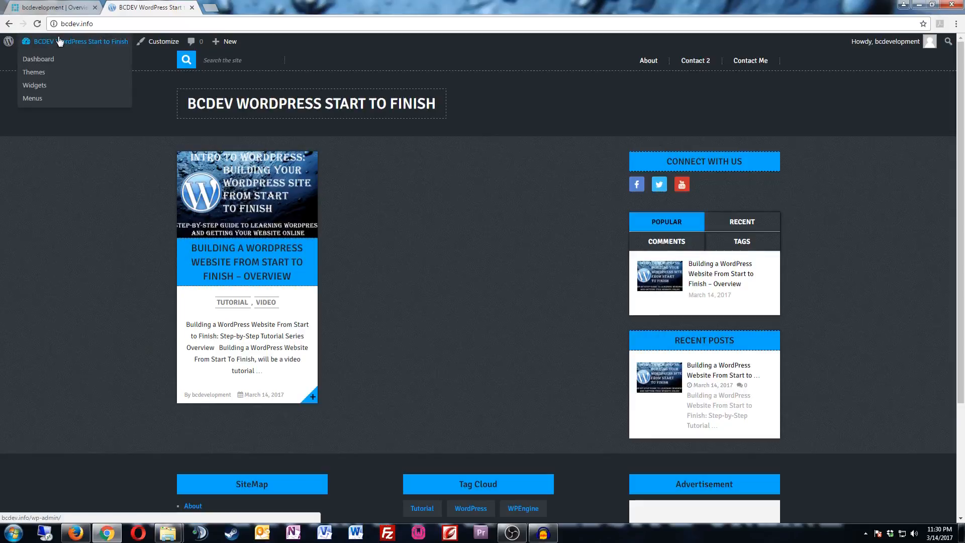
{"action": "left_click", "coordinate": [45, 60]}
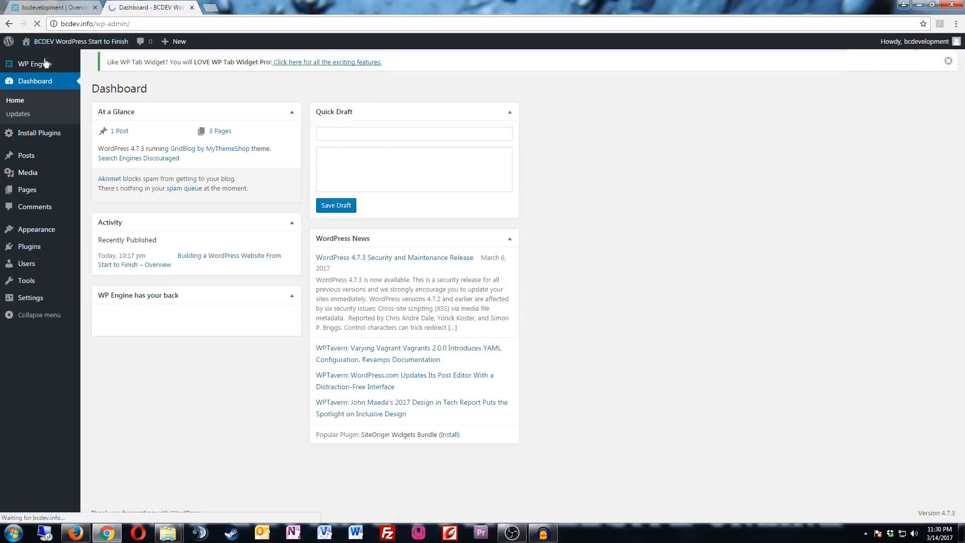
{"action": "mouse_move", "coordinate": [46, 63]}
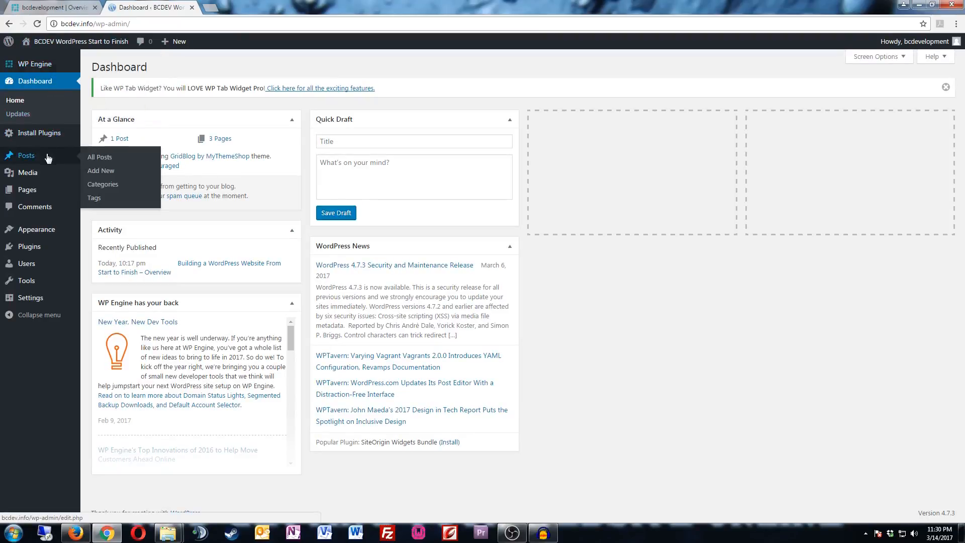
{"action": "mouse_move", "coordinate": [49, 233]}
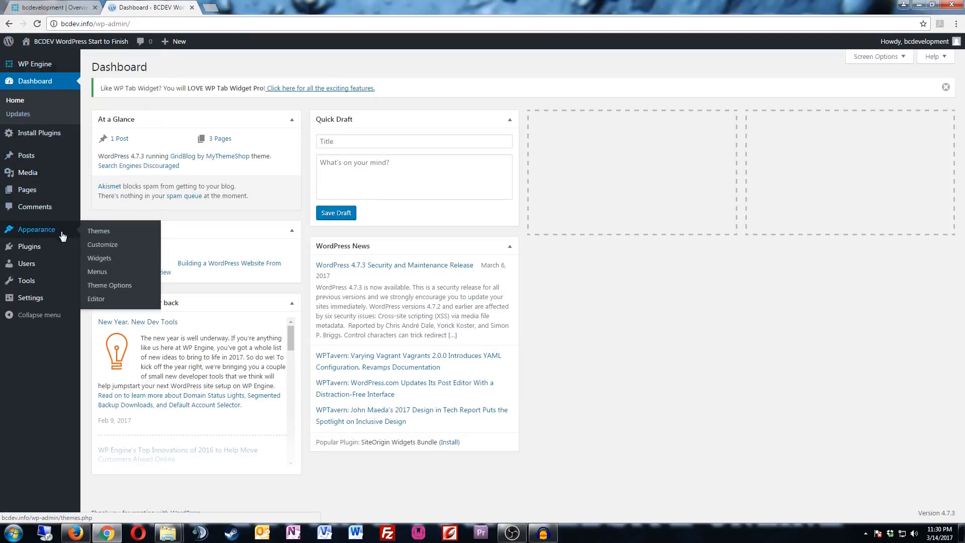
{"action": "left_click", "coordinate": [103, 273]}
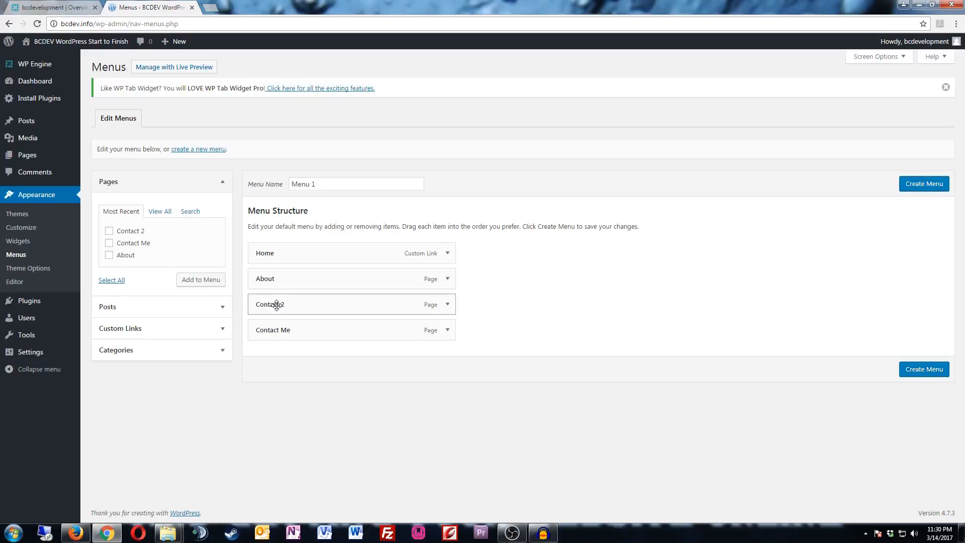
Move Contact 2 below Contact Me in the menu structure, and create and save the menu as "Menu 1"
{"action": "left_click_drag", "start_coordinate": [276, 304], "coordinate": [275, 336]}
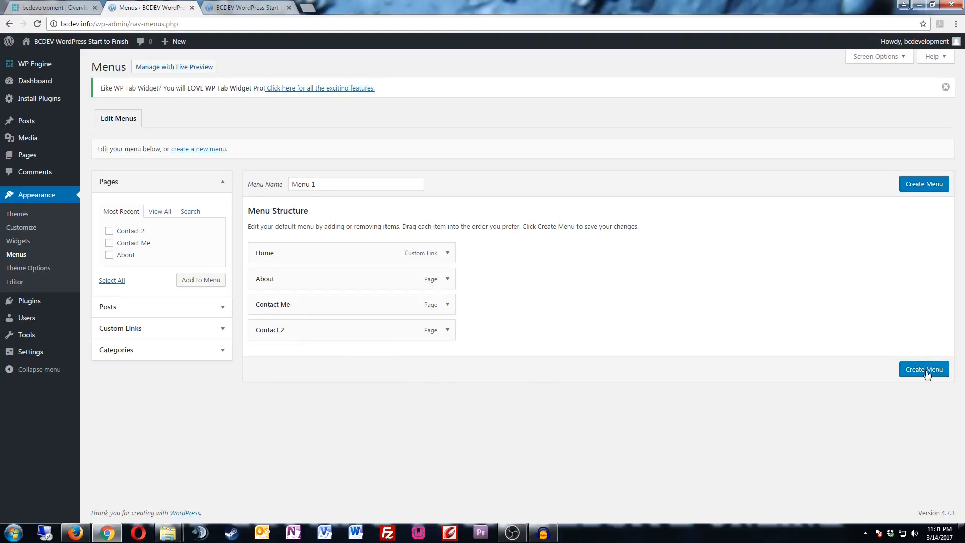
{"action": "left_click", "coordinate": [925, 370]}
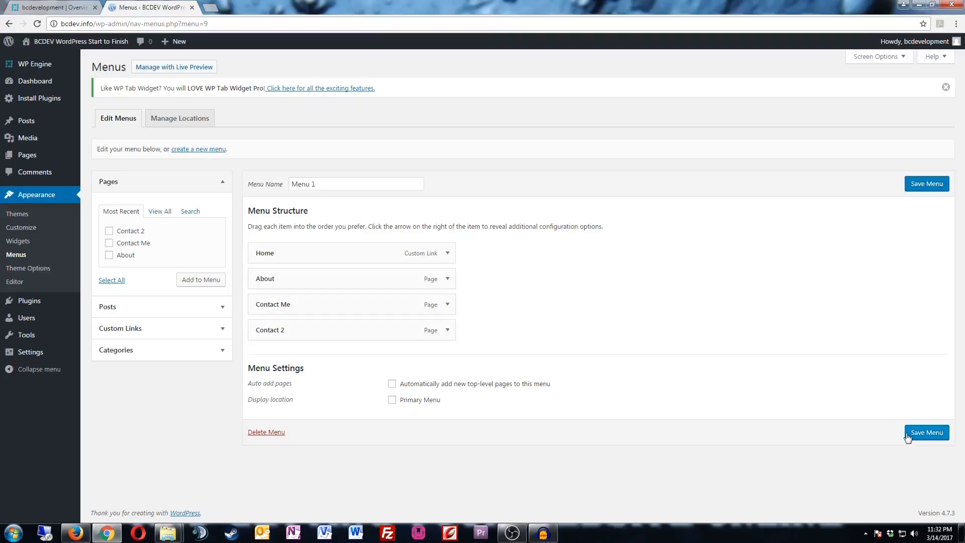
{"action": "left_click", "coordinate": [932, 440]}
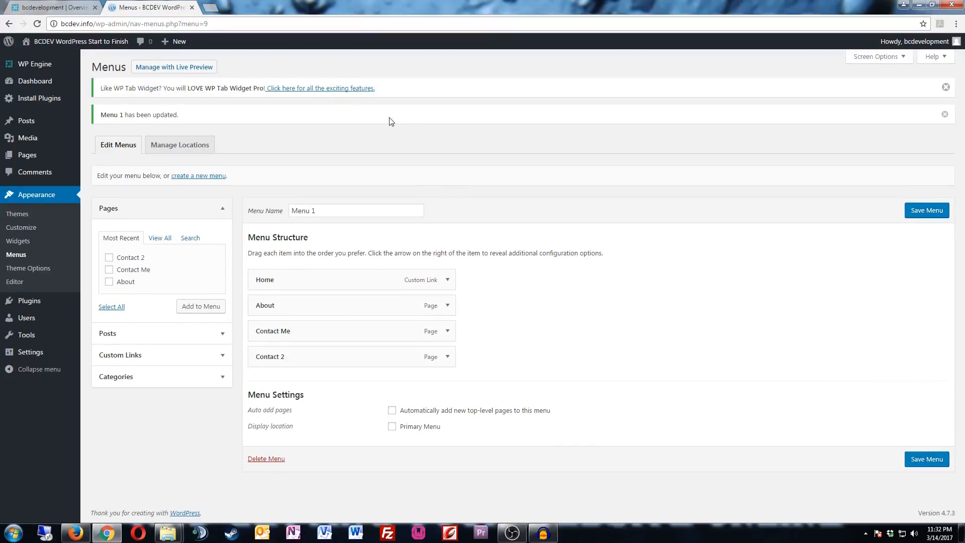
In the theme customizer, assign Menu 1 to the Primary Menu location and publish the change
{"action": "left_click", "coordinate": [38, 229]}
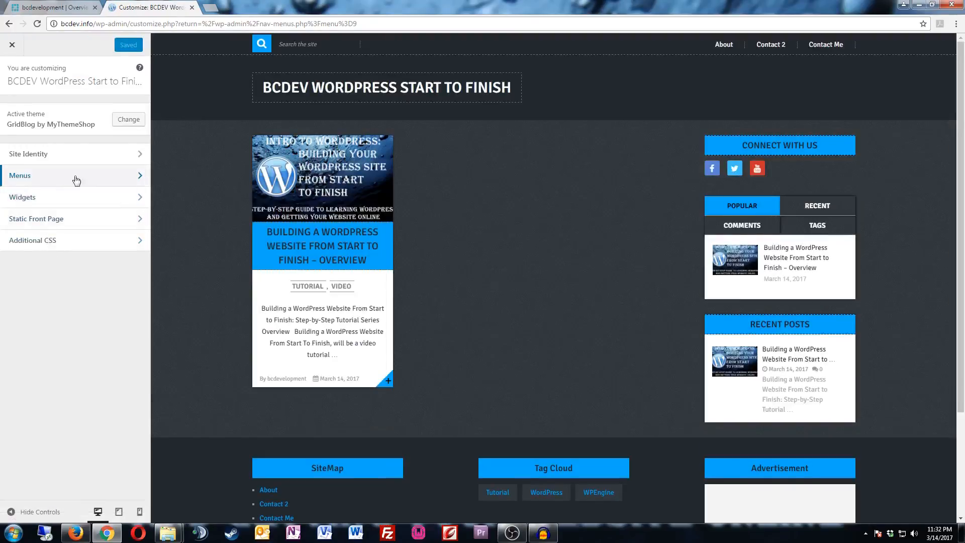
{"action": "left_click", "coordinate": [125, 174]}
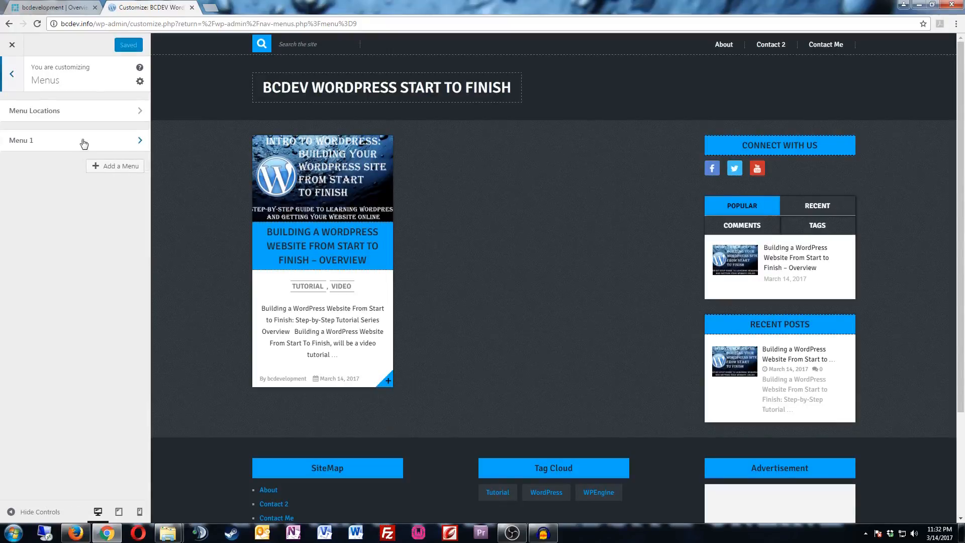
{"action": "left_click", "coordinate": [138, 143]}
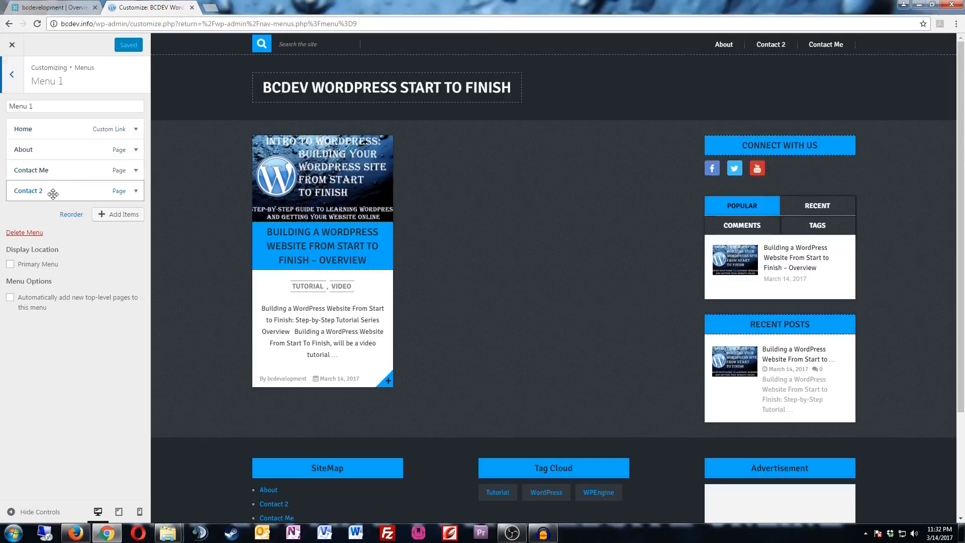
{"action": "left_click", "coordinate": [12, 74]}
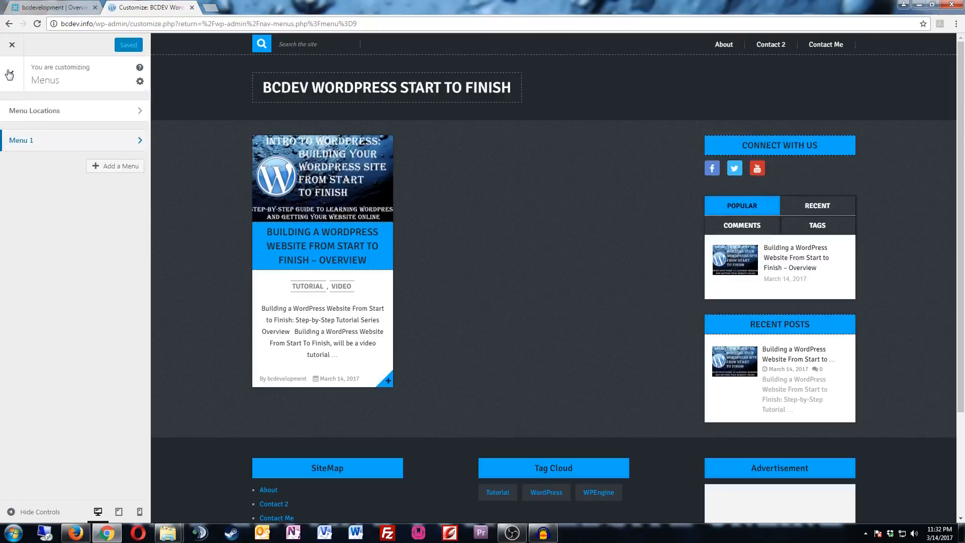
{"action": "left_click", "coordinate": [133, 114]}
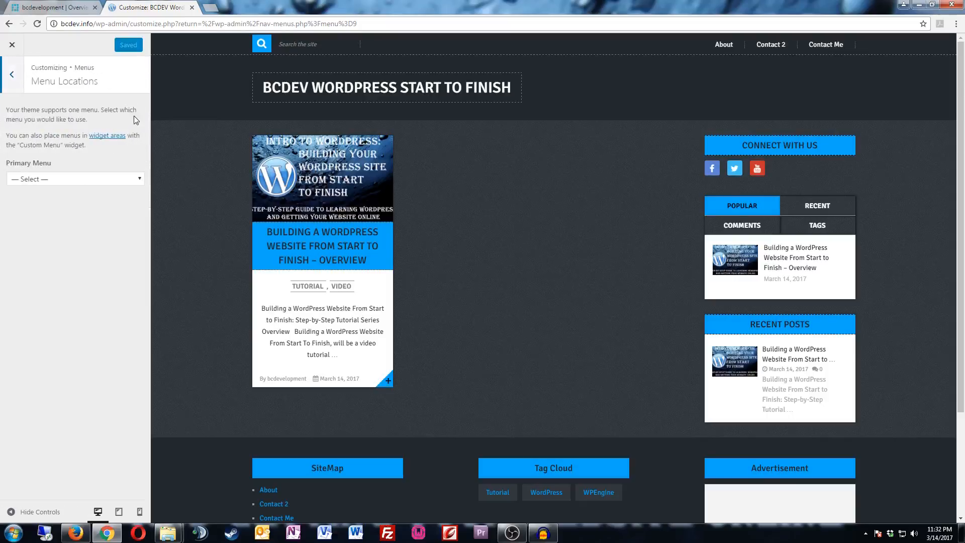
{"action": "left_click", "coordinate": [135, 179]}
{"action": "left_click", "coordinate": [93, 200]}
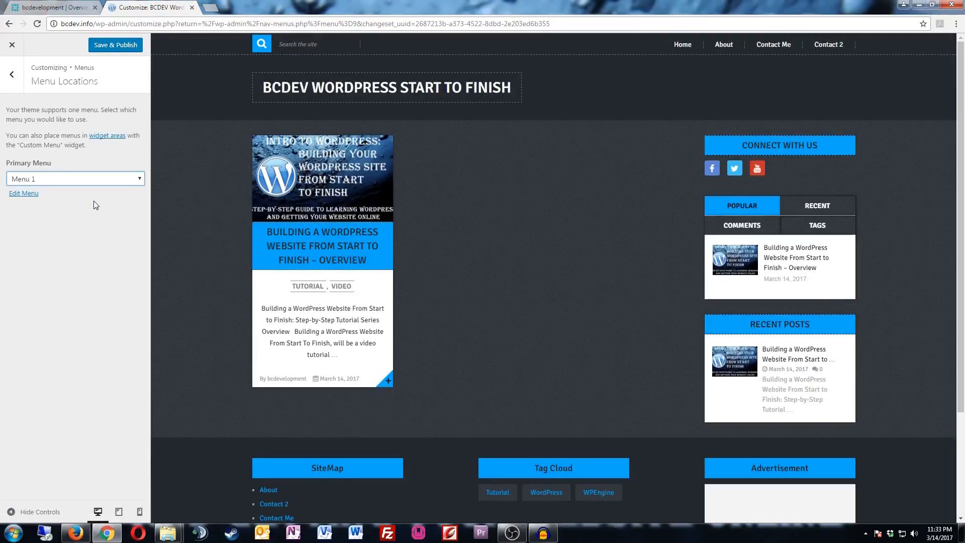
{"action": "left_click", "coordinate": [125, 48]}
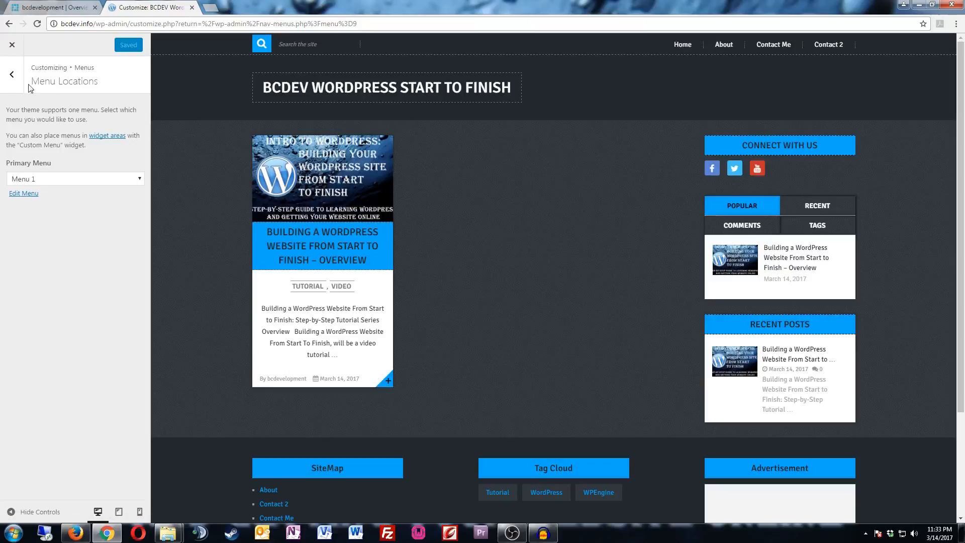
Nest Contact 2 as a sub-item under Contact Me in Menu 1 and publish the change
{"action": "left_click", "coordinate": [12, 75]}
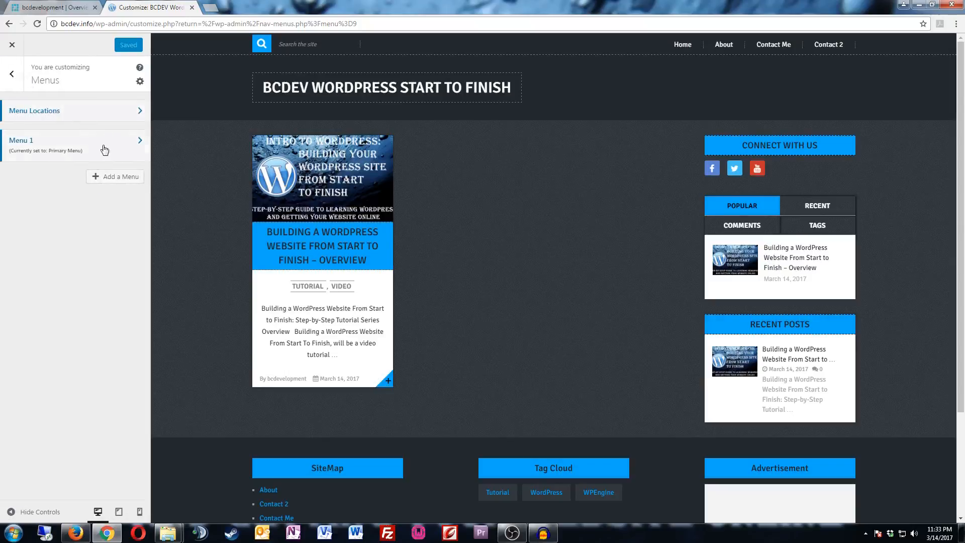
{"action": "left_click", "coordinate": [134, 150]}
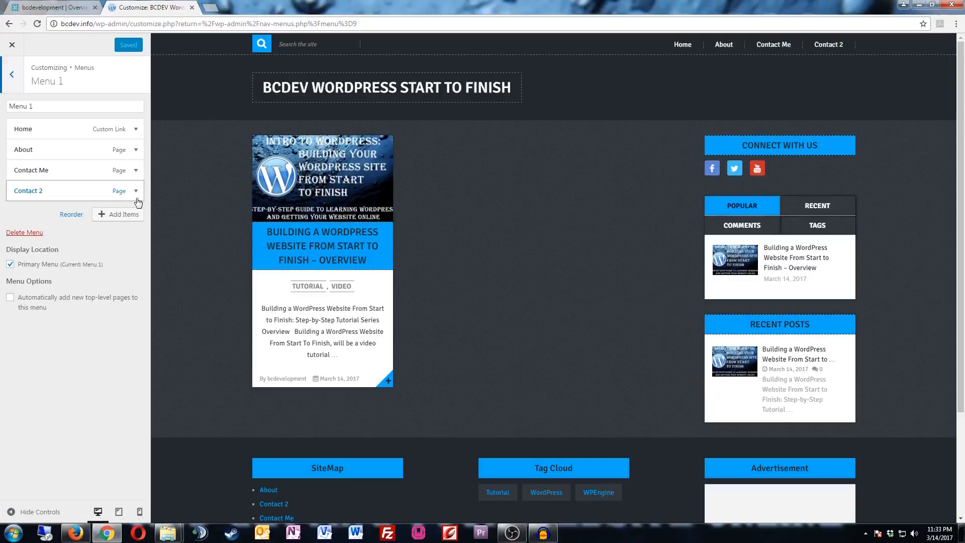
{"action": "left_click_drag", "start_coordinate": [25, 195], "coordinate": [48, 195]}
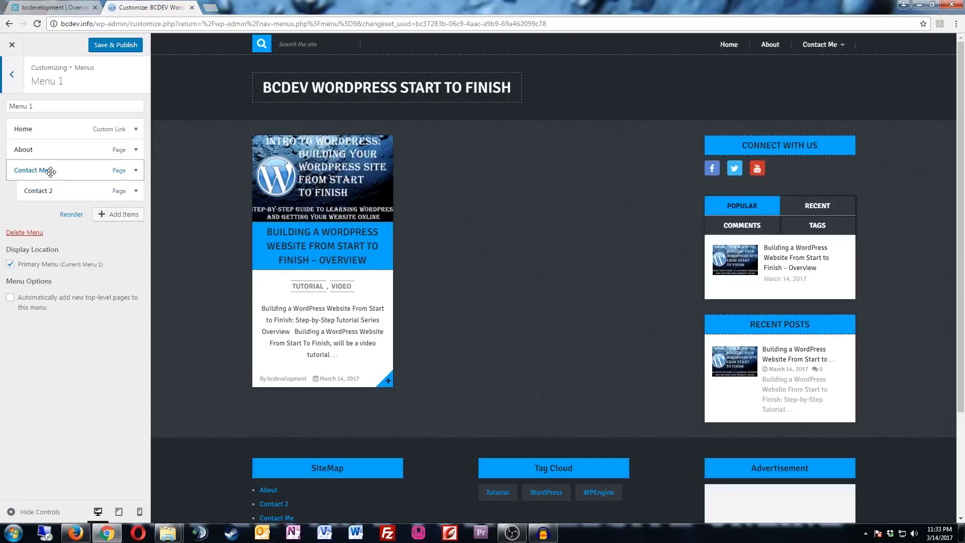
{"action": "left_click", "coordinate": [122, 50]}
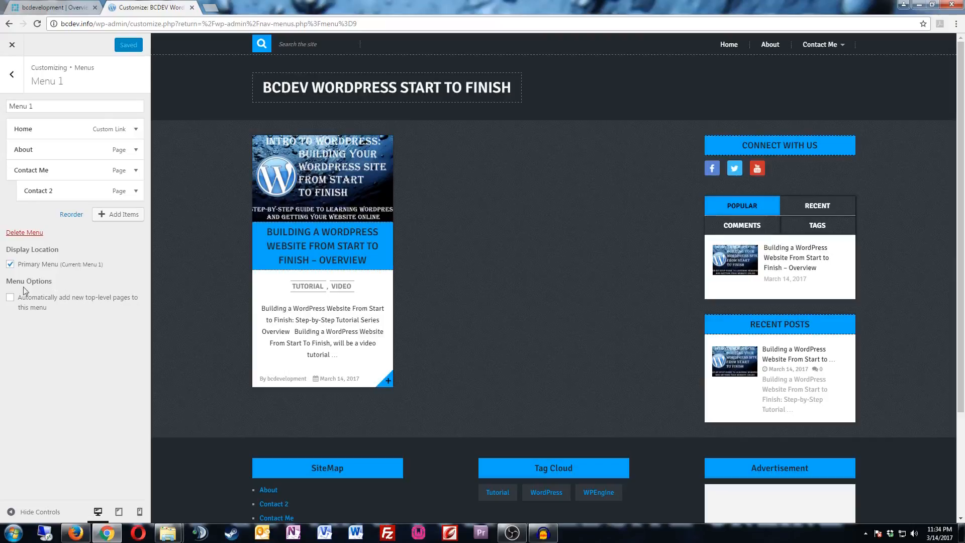
Enable automatic adding of new top-level pages to Menu 1, publish the change, and close the customizer
{"action": "left_click", "coordinate": [10, 298]}
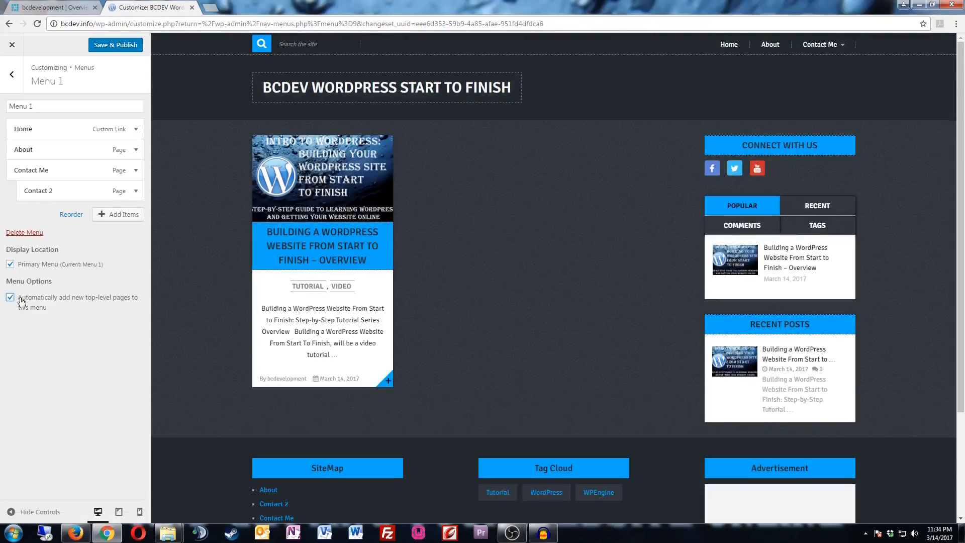
{"action": "left_click", "coordinate": [101, 50]}
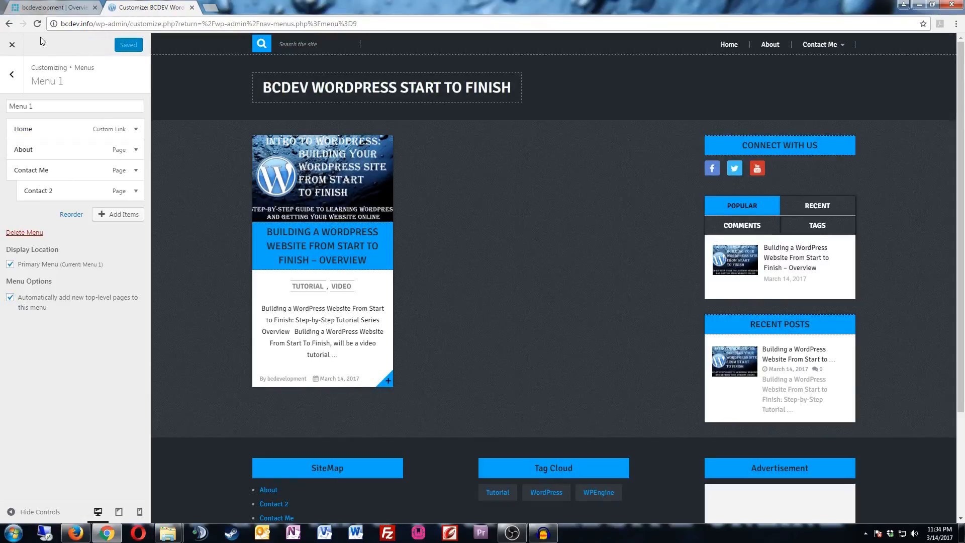
{"action": "left_click", "coordinate": [9, 46]}
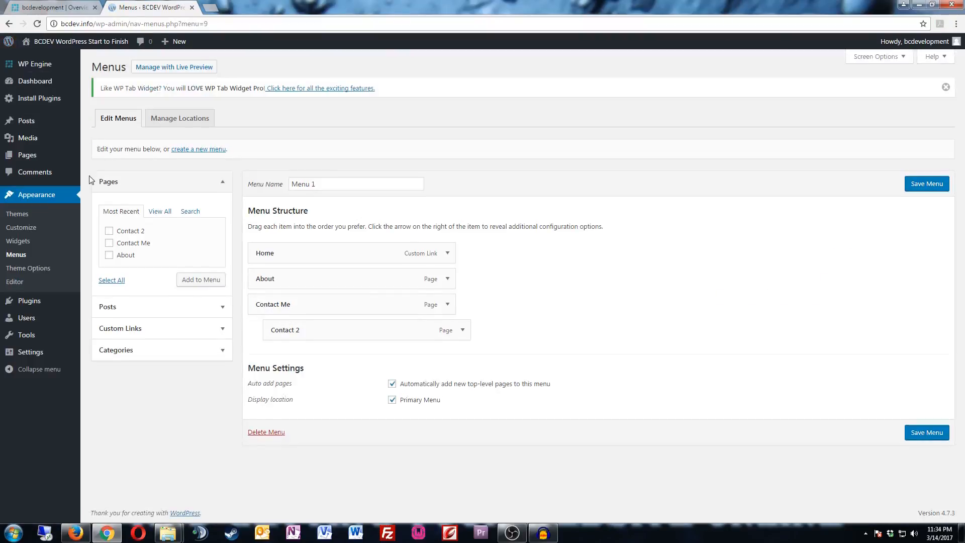
Visit the live site and check the Contact Me submenu in the navigation
{"action": "mouse_move", "coordinate": [71, 42]}
{"action": "left_click", "coordinate": [68, 60]}
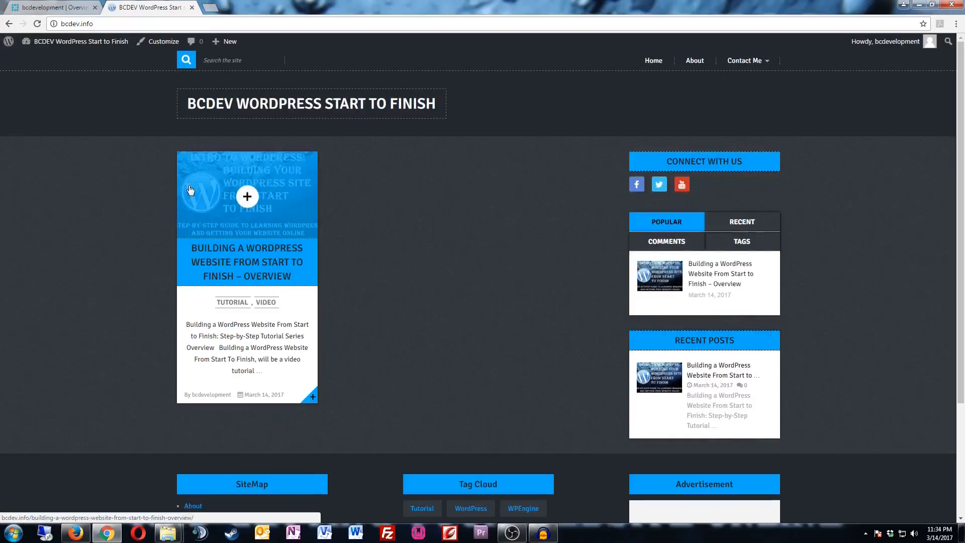
{"action": "mouse_move", "coordinate": [770, 63]}
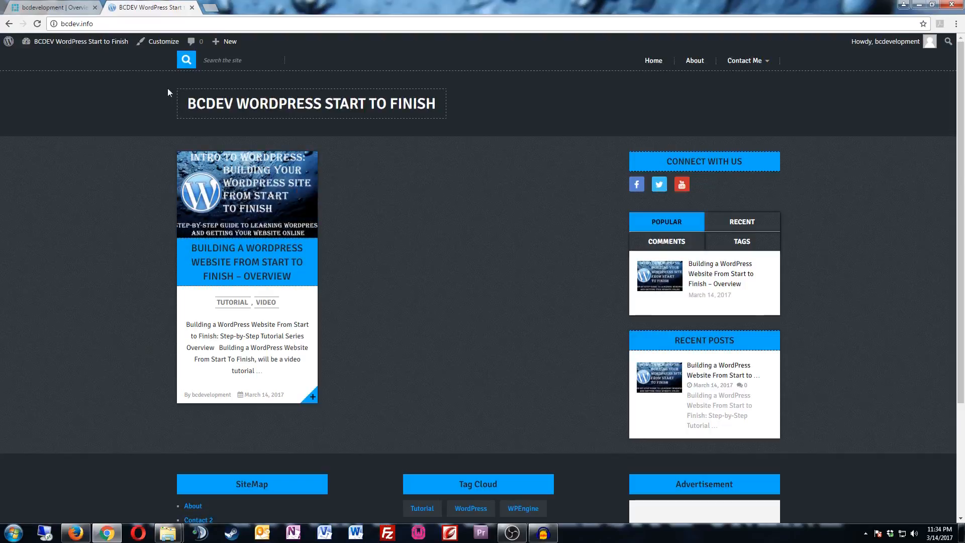
Create a new page titled "Contact 3" with the slug "contact3" and publish it
{"action": "mouse_move", "coordinate": [230, 44]}
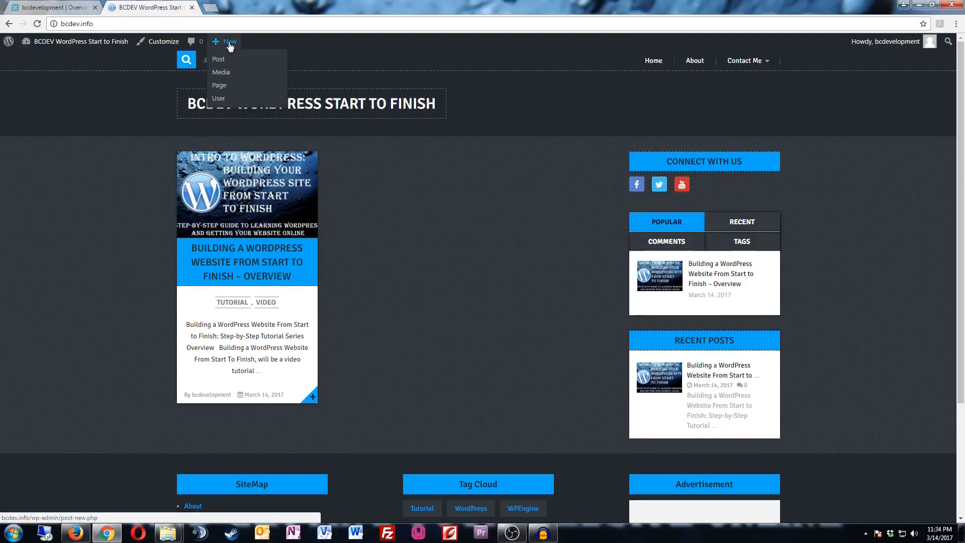
{"action": "left_click", "coordinate": [219, 85]}
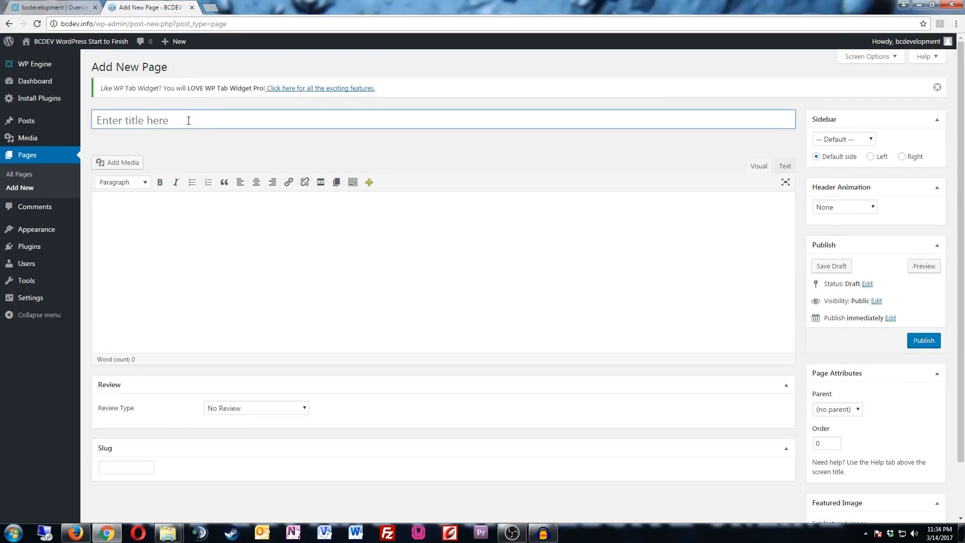
{"action": "left_click", "coordinate": [188, 120]}
{"action": "type", "text": "Contact 3"}
{"action": "left_click", "coordinate": [151, 467]}
{"action": "type", "text": "contact"}
{"action": "type", "text": "3"}
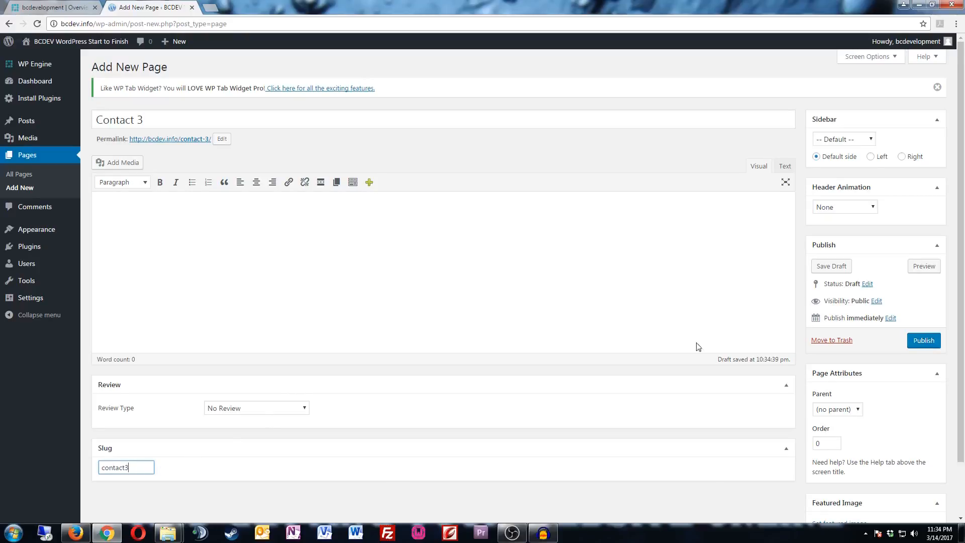
{"action": "left_click", "coordinate": [932, 344]}
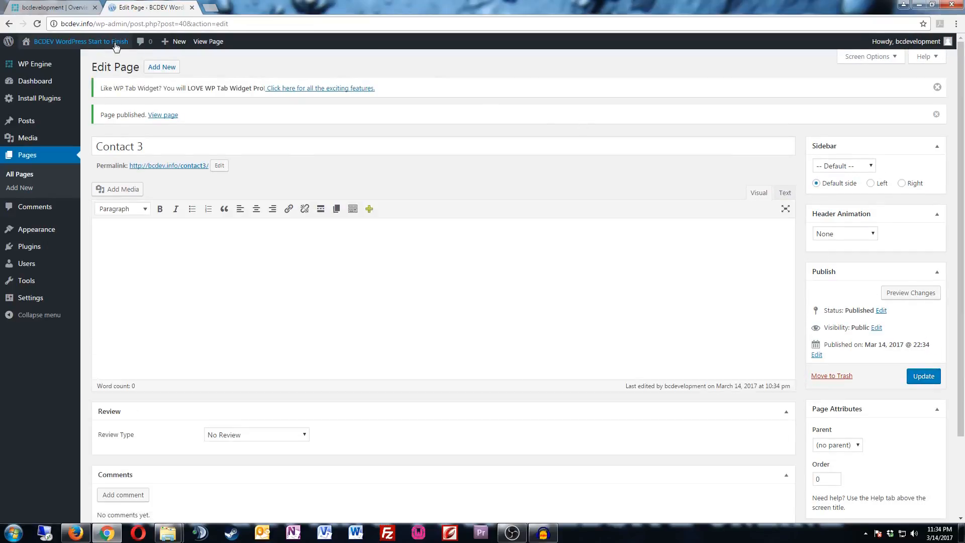
Visit the live site and check the navigation for the new Contact 3 link and the Contact Me submenu
{"action": "mouse_move", "coordinate": [107, 42]}
{"action": "left_click", "coordinate": [85, 59]}
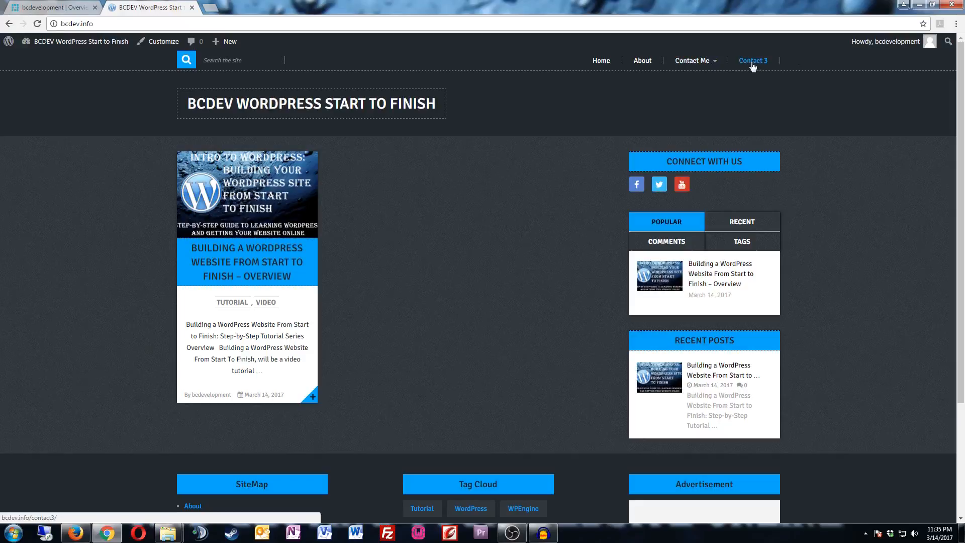
{"action": "mouse_move", "coordinate": [710, 68]}
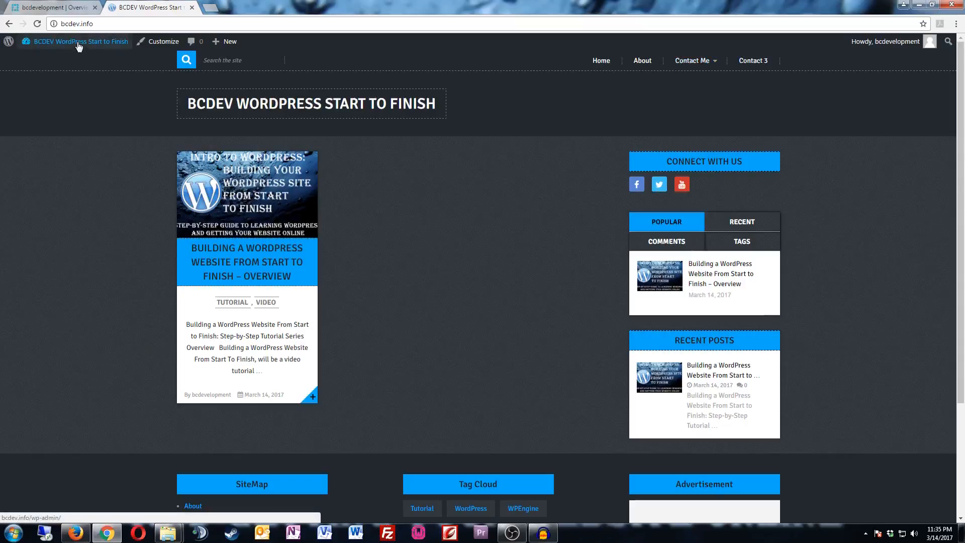
In the customizer, nest Contact 3 under Contact Me in Menu 1, publish, and check the submenu in the preview
{"action": "mouse_move", "coordinate": [55, 43]}
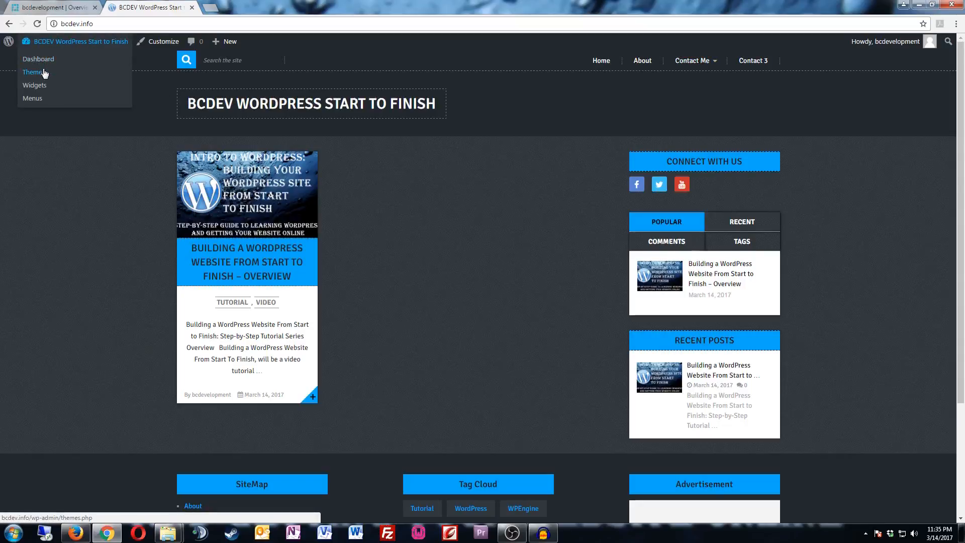
{"action": "left_click", "coordinate": [44, 59]}
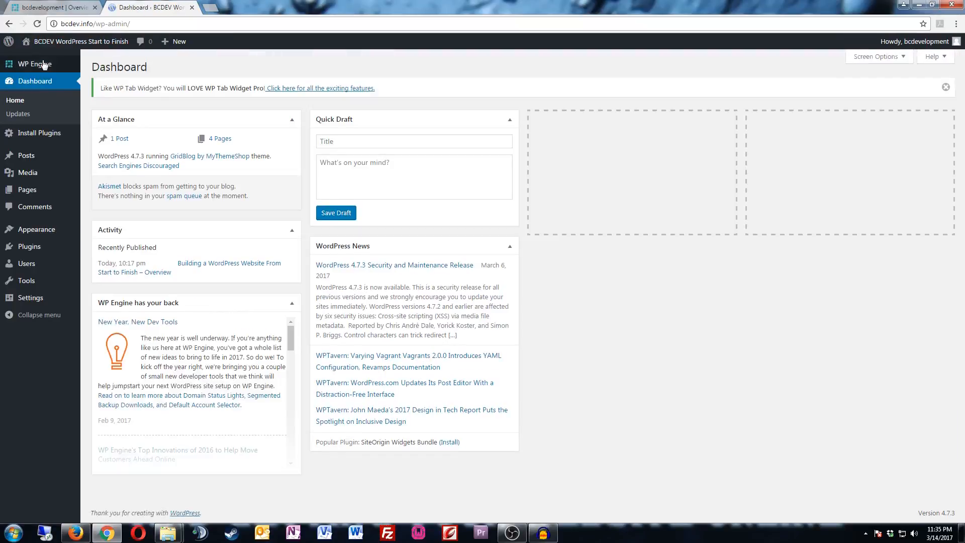
{"action": "mouse_move", "coordinate": [50, 233]}
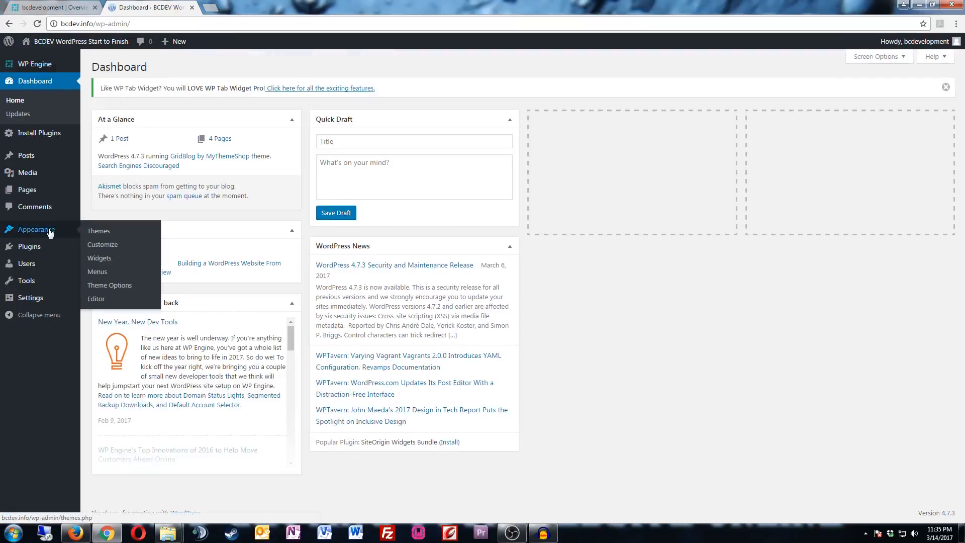
{"action": "left_click", "coordinate": [112, 245]}
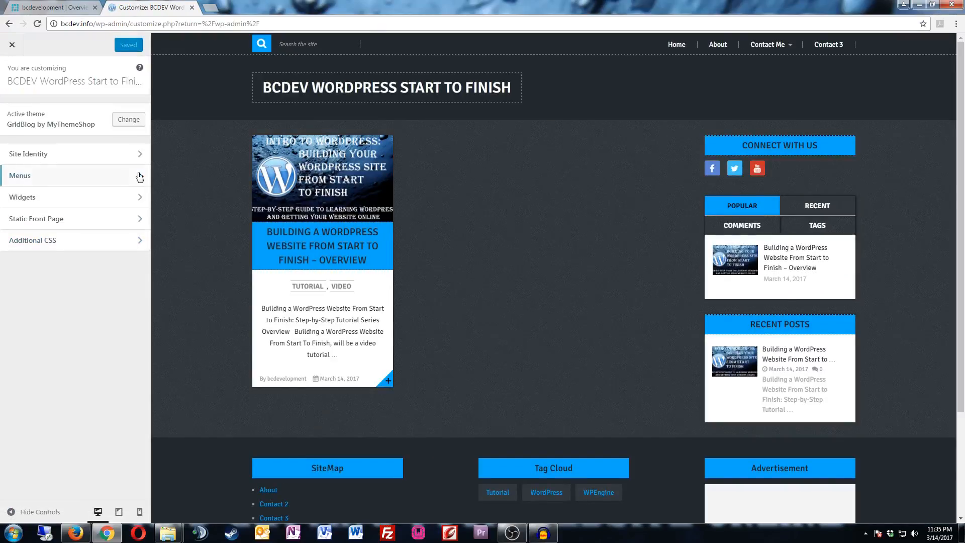
{"action": "left_click", "coordinate": [139, 176]}
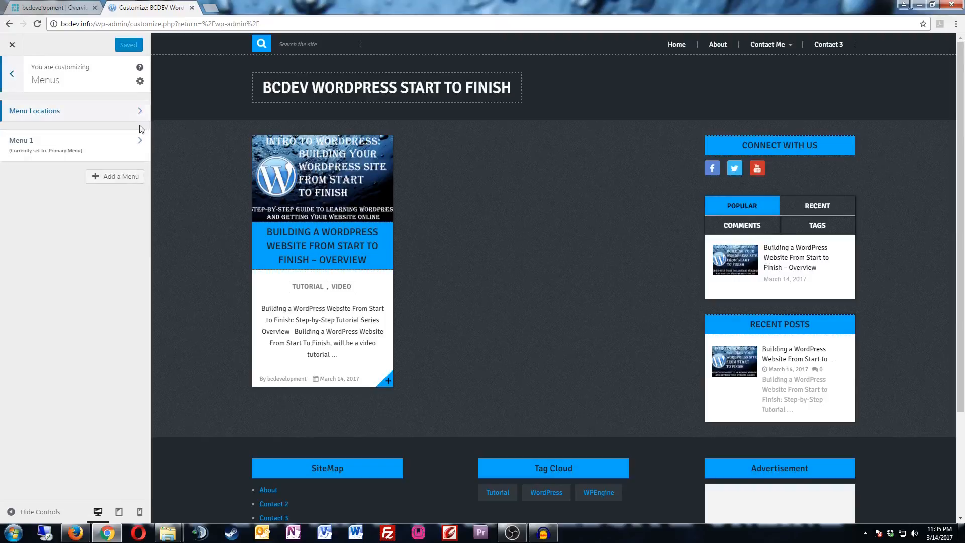
{"action": "left_click", "coordinate": [135, 146]}
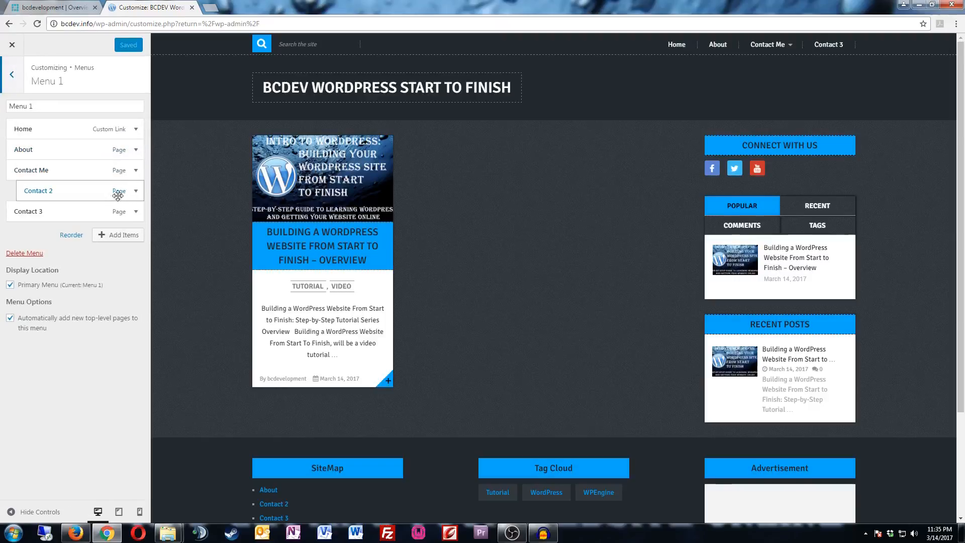
{"action": "left_click_drag", "start_coordinate": [52, 212], "coordinate": [64, 212]}
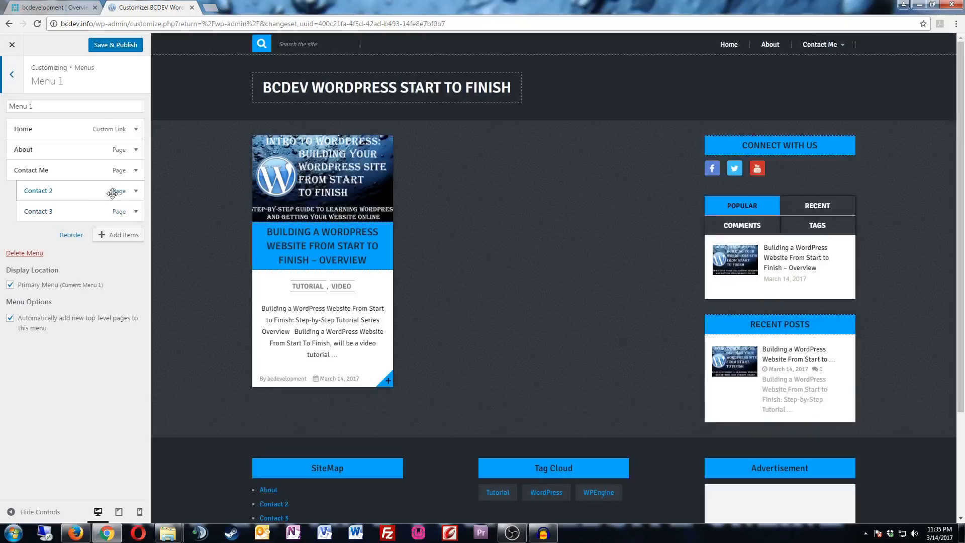
{"action": "left_click", "coordinate": [115, 47]}
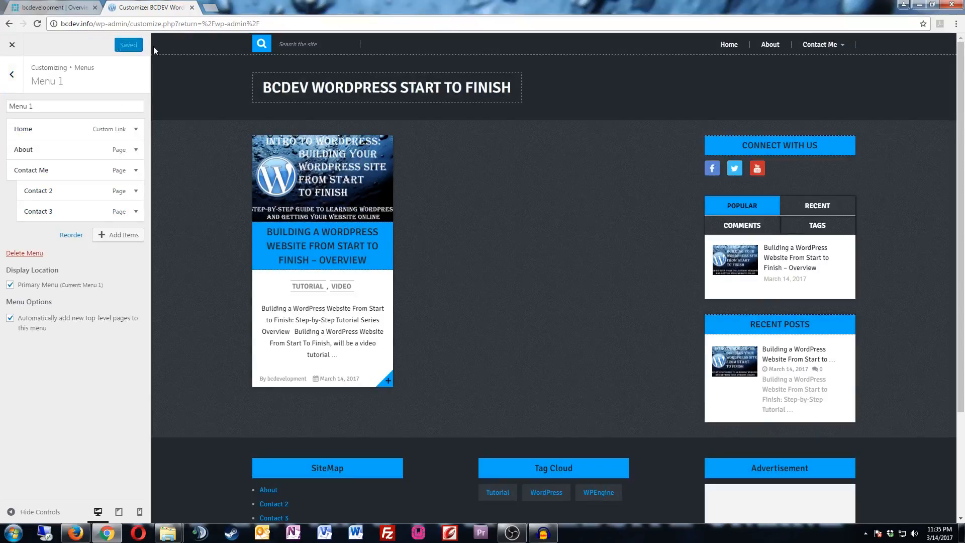
{"action": "mouse_move", "coordinate": [820, 45]}
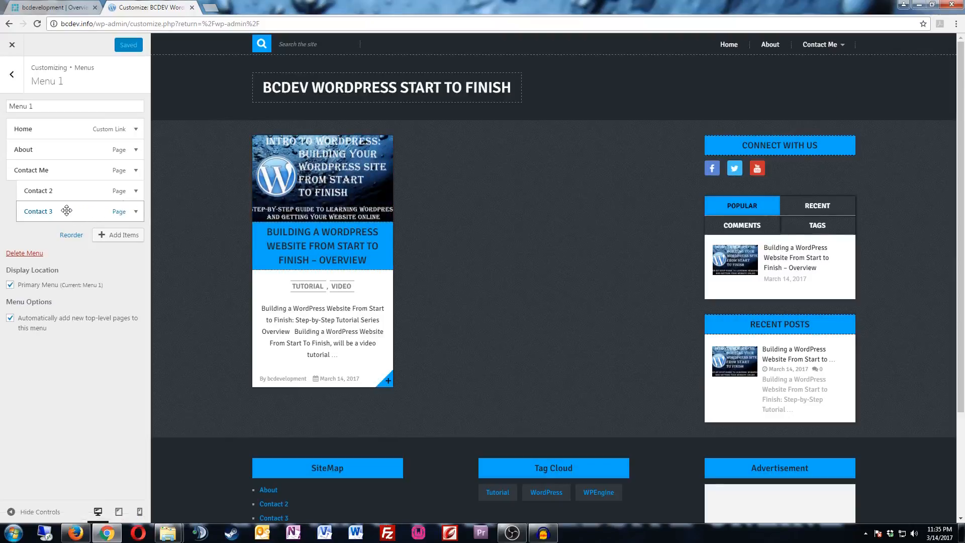
Move Contact 3 above Contact 2 within the Contact Me submenu, publish the change, and close the customizer
{"action": "left_click_drag", "start_coordinate": [61, 210], "coordinate": [62, 192]}
{"action": "left_click", "coordinate": [111, 47]}
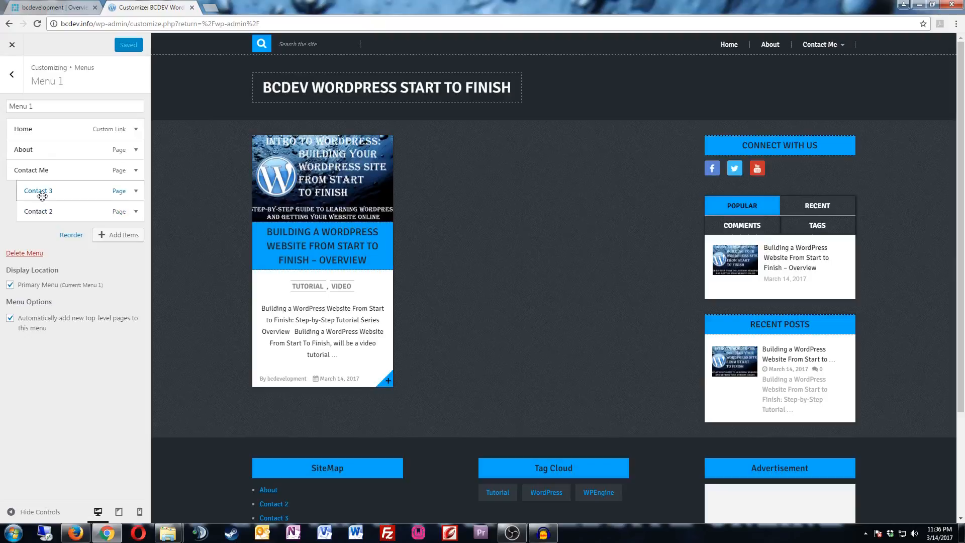
{"action": "left_click", "coordinate": [12, 46]}
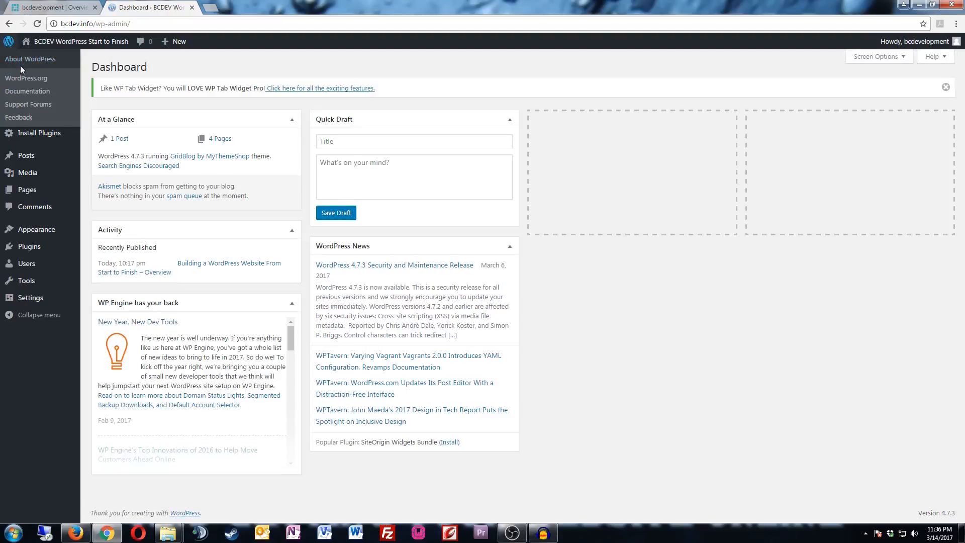
Move the Contact 2 page to the trash from the list of all pages
{"action": "left_click", "coordinate": [47, 190]}
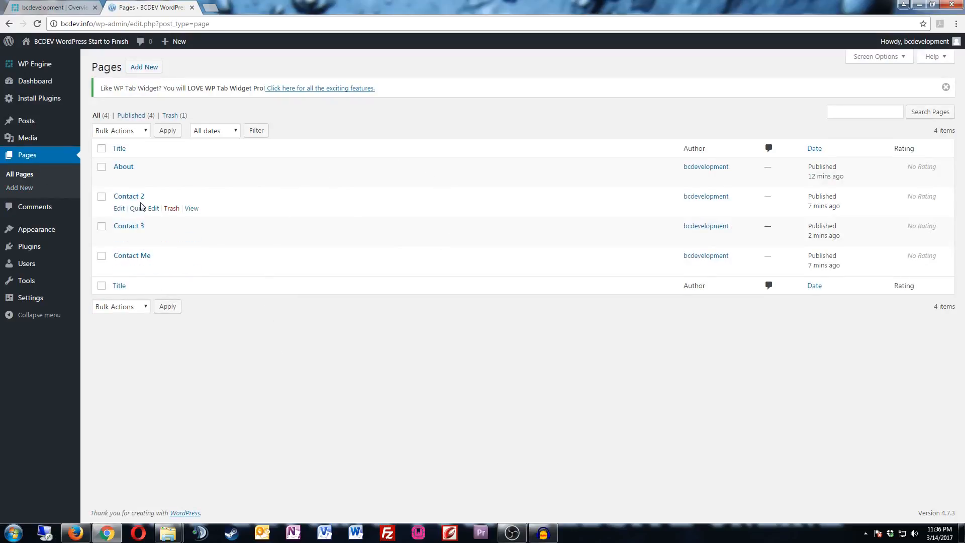
{"action": "left_click", "coordinate": [171, 209]}
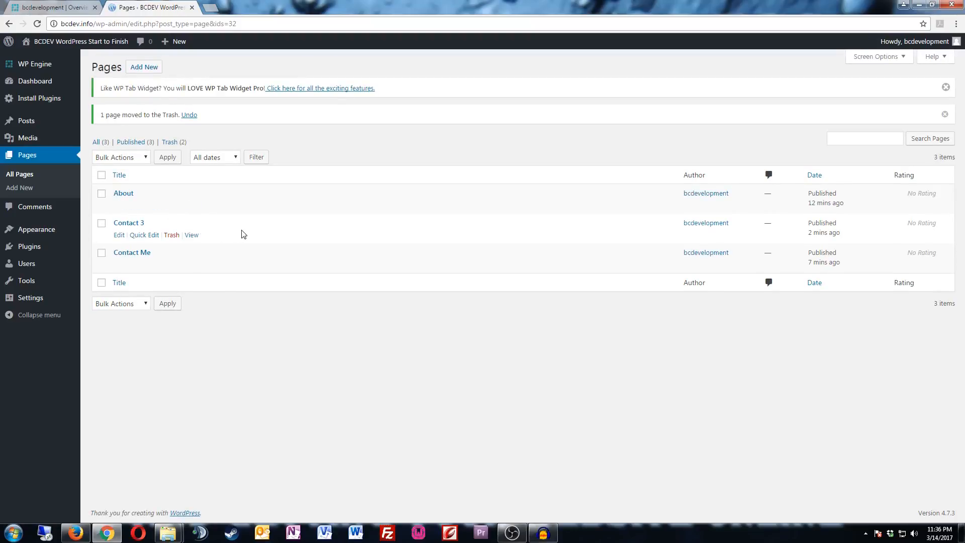
Move the Contact 3 page to the trash from the list of all pages
{"action": "left_click", "coordinate": [171, 235]}
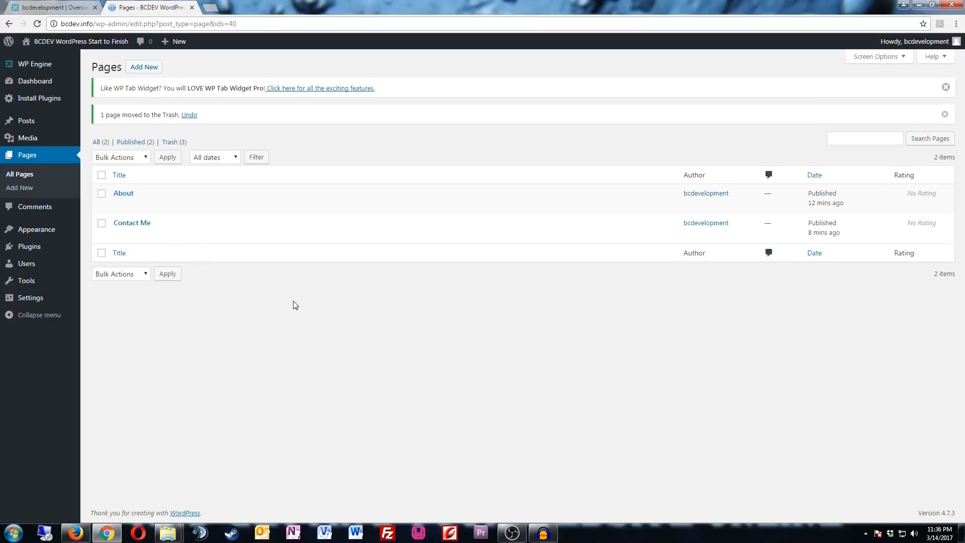
Visit the live site and test the About and Home links in the primary navigation
{"action": "mouse_move", "coordinate": [106, 47]}
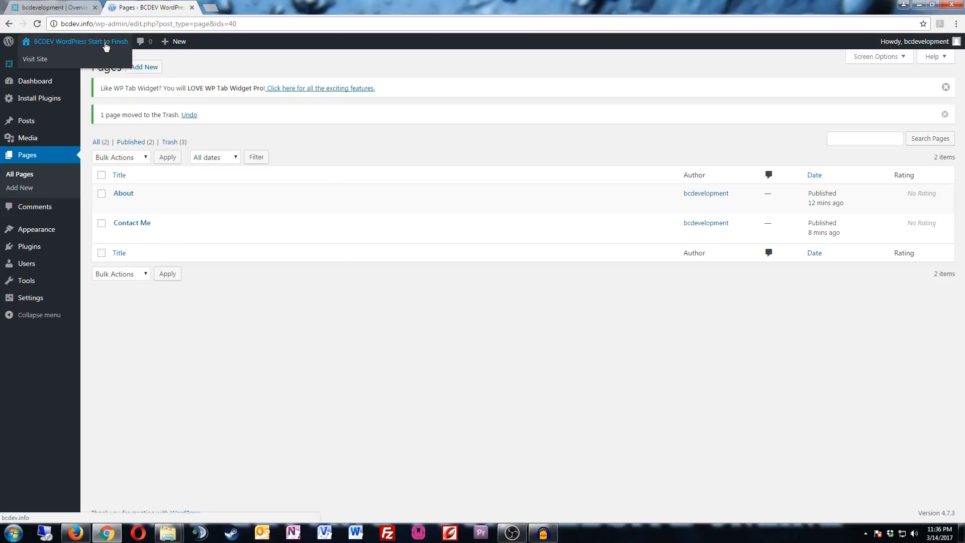
{"action": "left_click", "coordinate": [67, 60]}
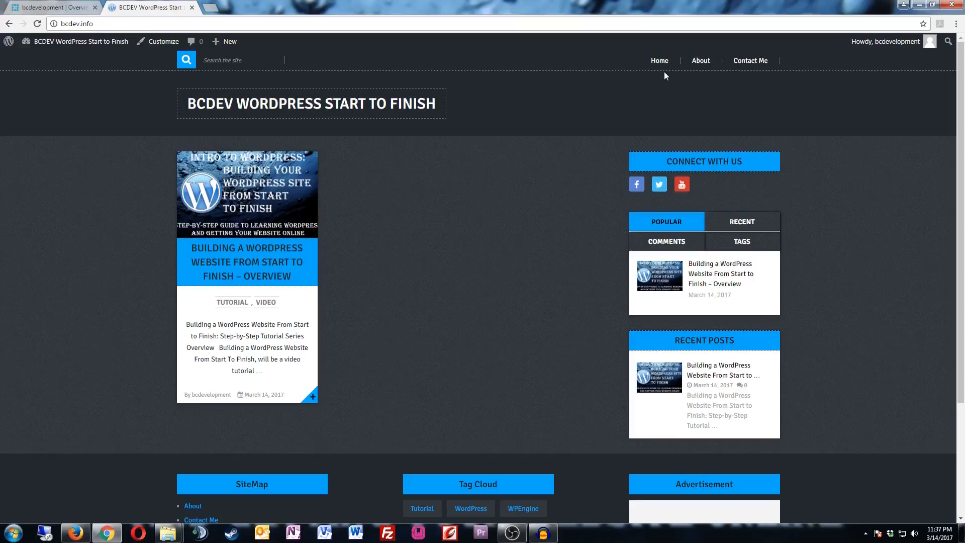
{"action": "left_click", "coordinate": [700, 61]}
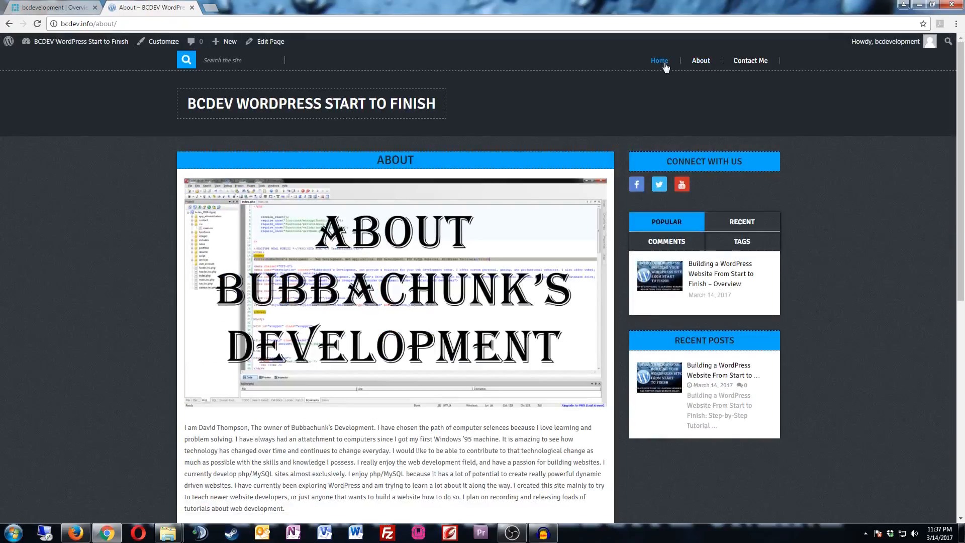
{"action": "left_click", "coordinate": [659, 61]}
Check the SiteMap list in the home page footer and test its About and Contact Me links
{"action": "scroll", "coordinate": [454, 161], "scroll_direction": "down", "scroll_amount": 2}
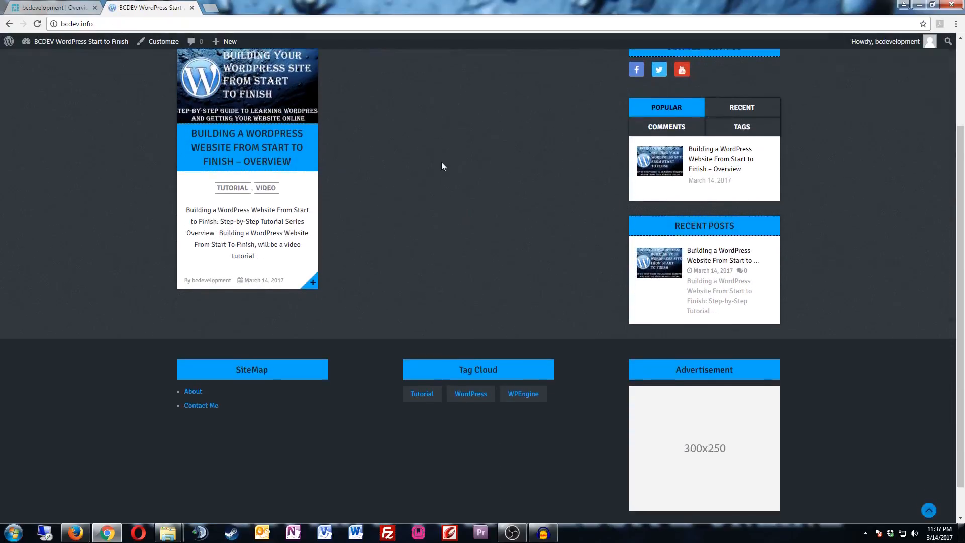
{"action": "scroll", "coordinate": [441, 167], "scroll_direction": "down", "scroll_amount": 1}
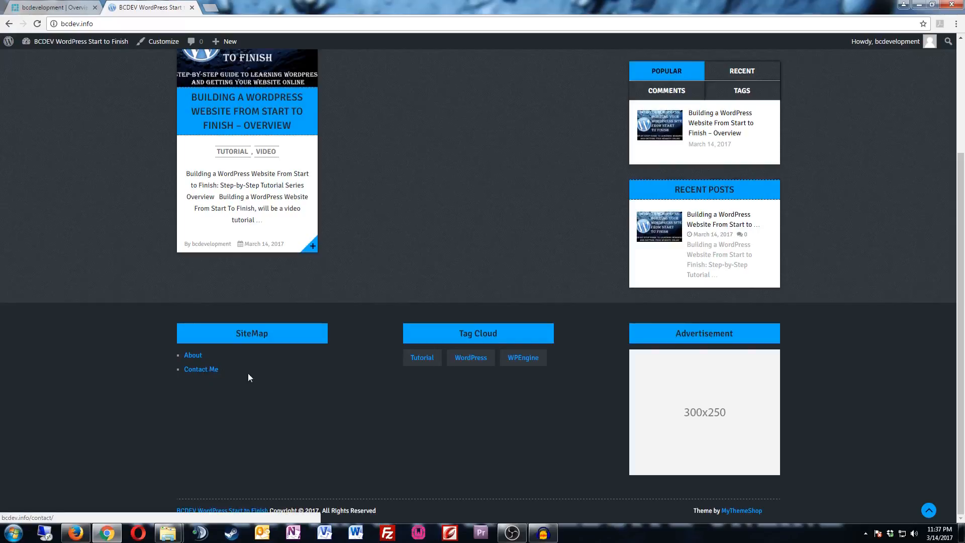
{"action": "left_click", "coordinate": [193, 355]}
{"action": "scroll", "coordinate": [265, 325], "scroll_direction": "down", "scroll_amount": 3}
{"action": "scroll", "coordinate": [263, 325], "scroll_direction": "down", "scroll_amount": 5}
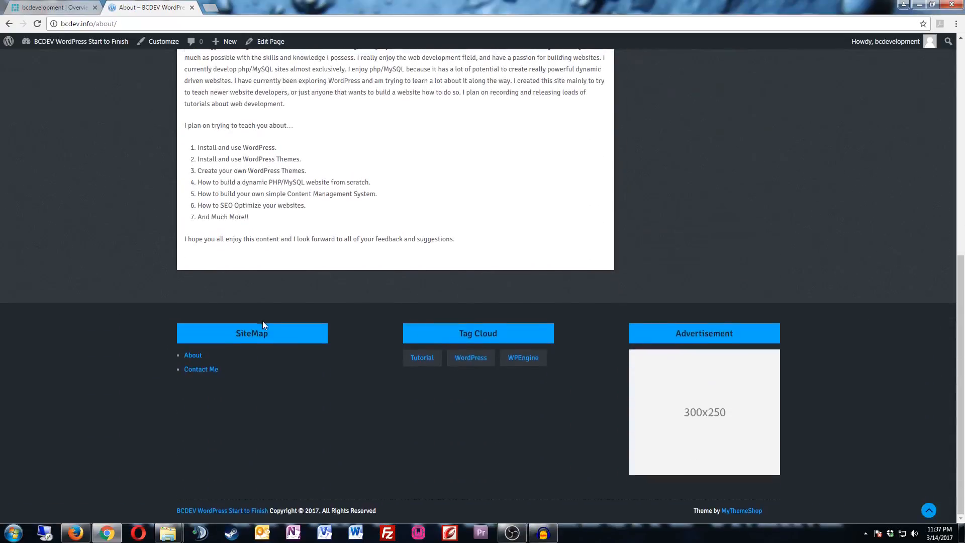
{"action": "left_click", "coordinate": [196, 371]}
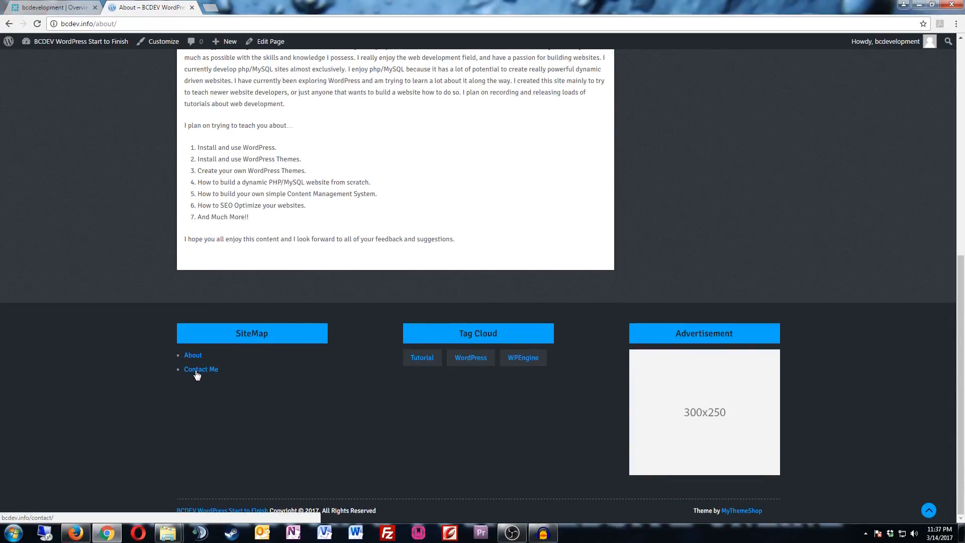